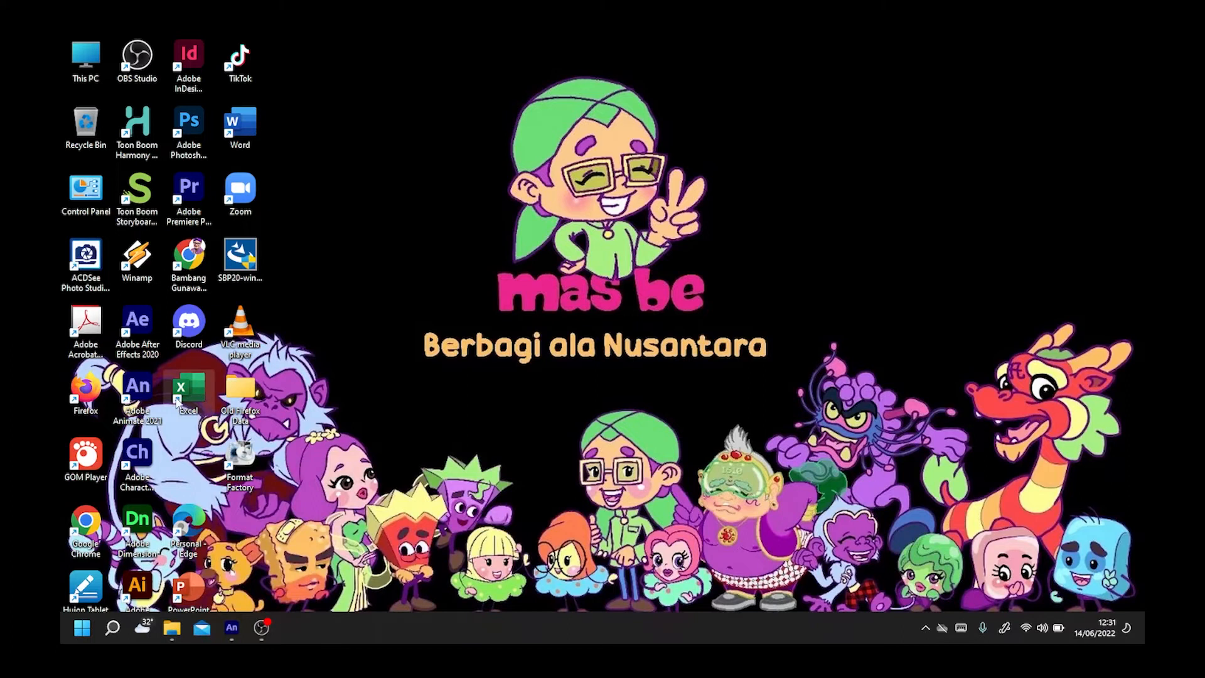
Launch Adobe Animate, create an HD 1280 x 720 ActionScript 3.0 document at 24 fps, and fit the stage in the window
double_click(151, 391)
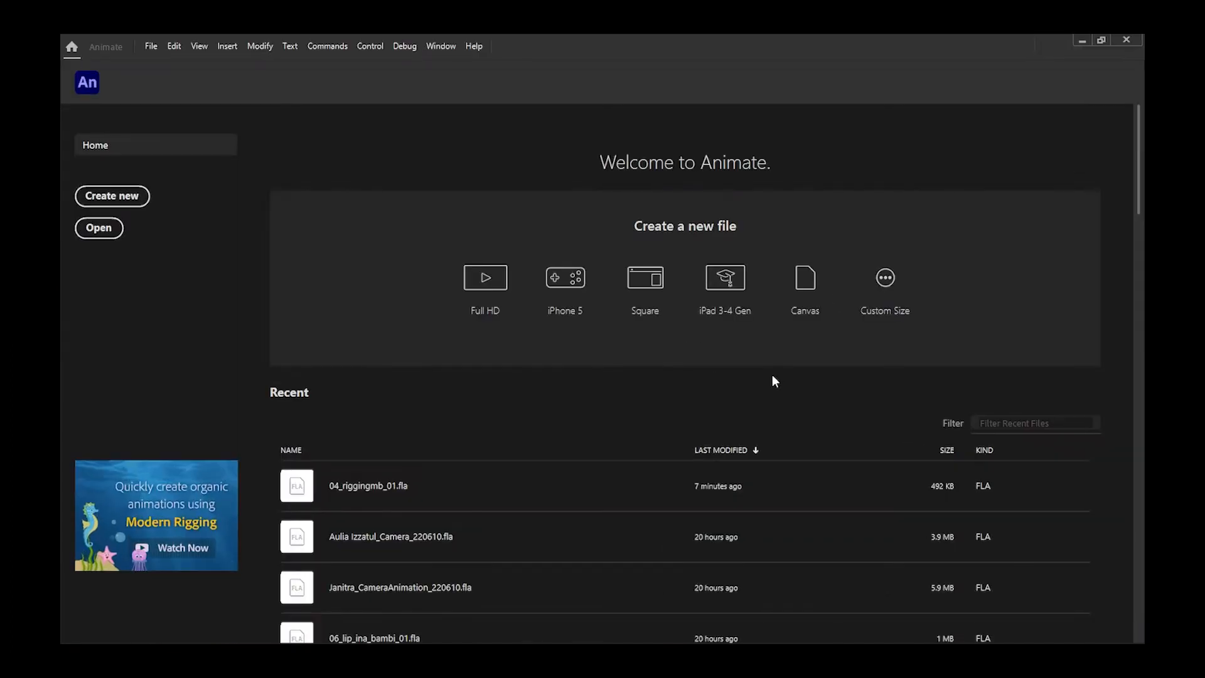
left_click(123, 199)
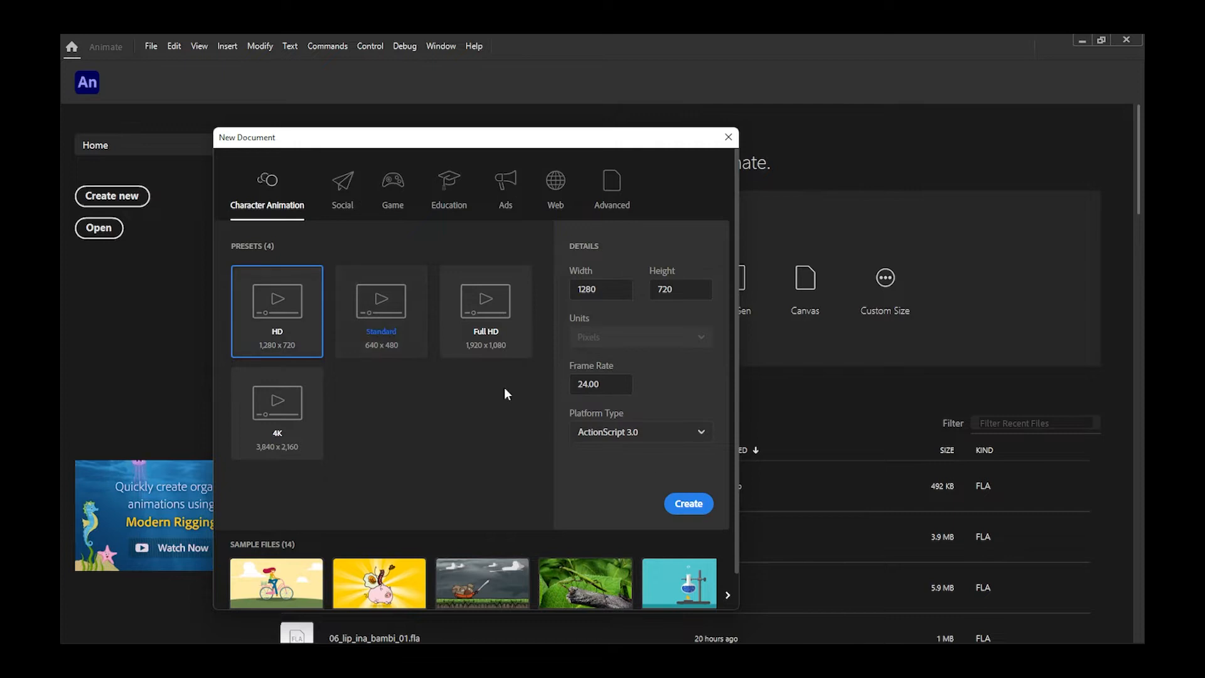
left_click(667, 506)
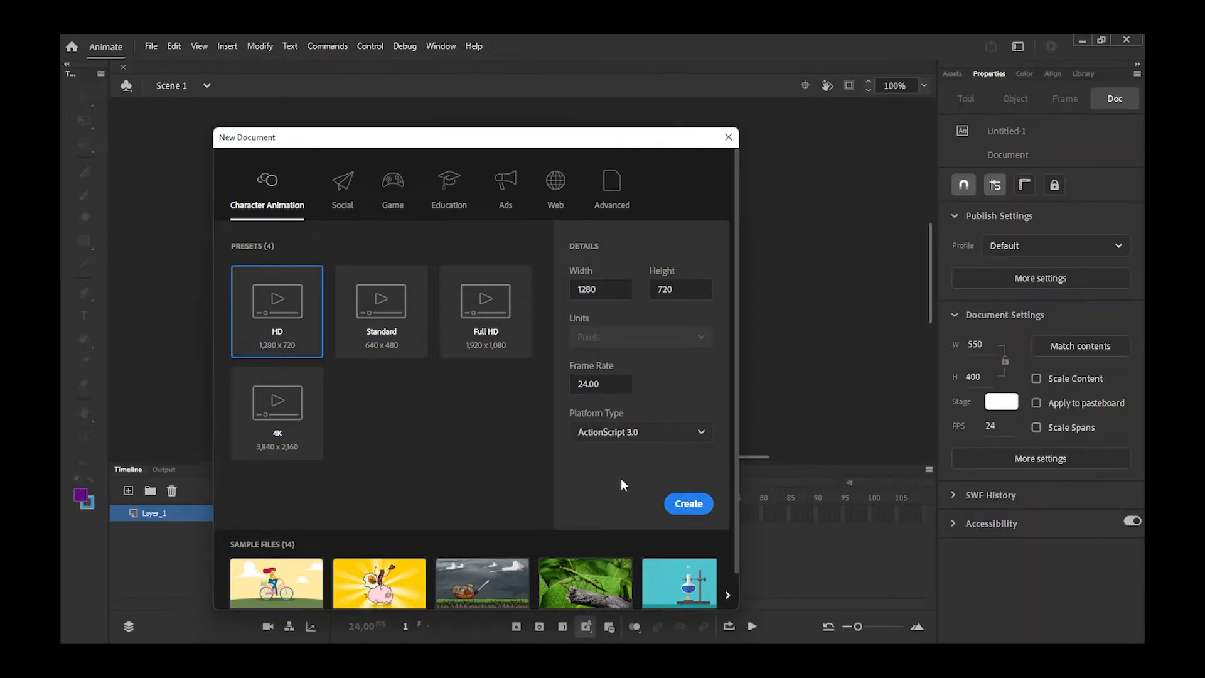
left_click(923, 84)
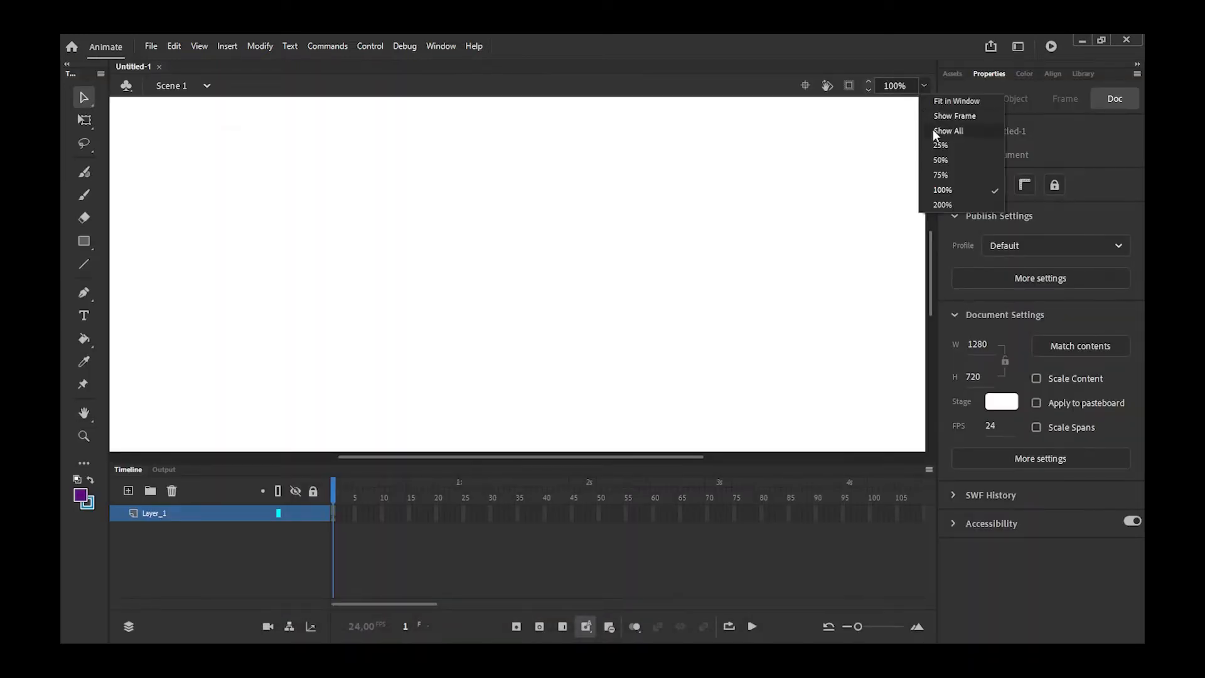
left_click(947, 100)
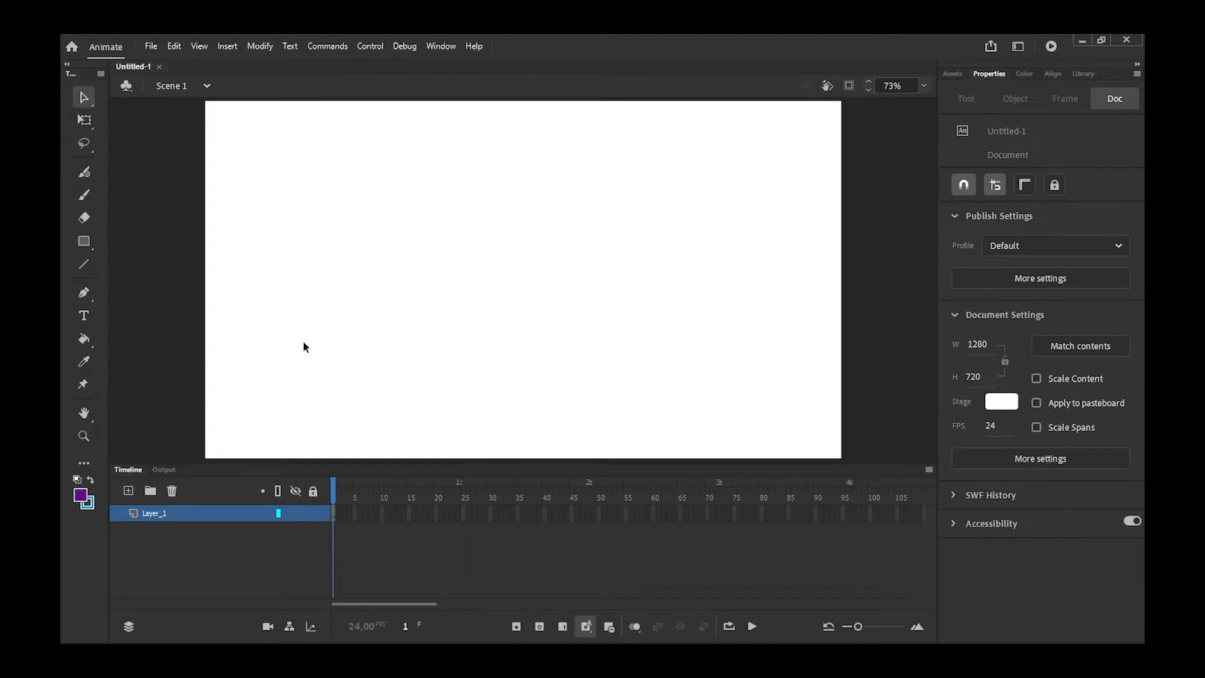
Choose MB_rig.psd for import to the stage
left_click(151, 48)
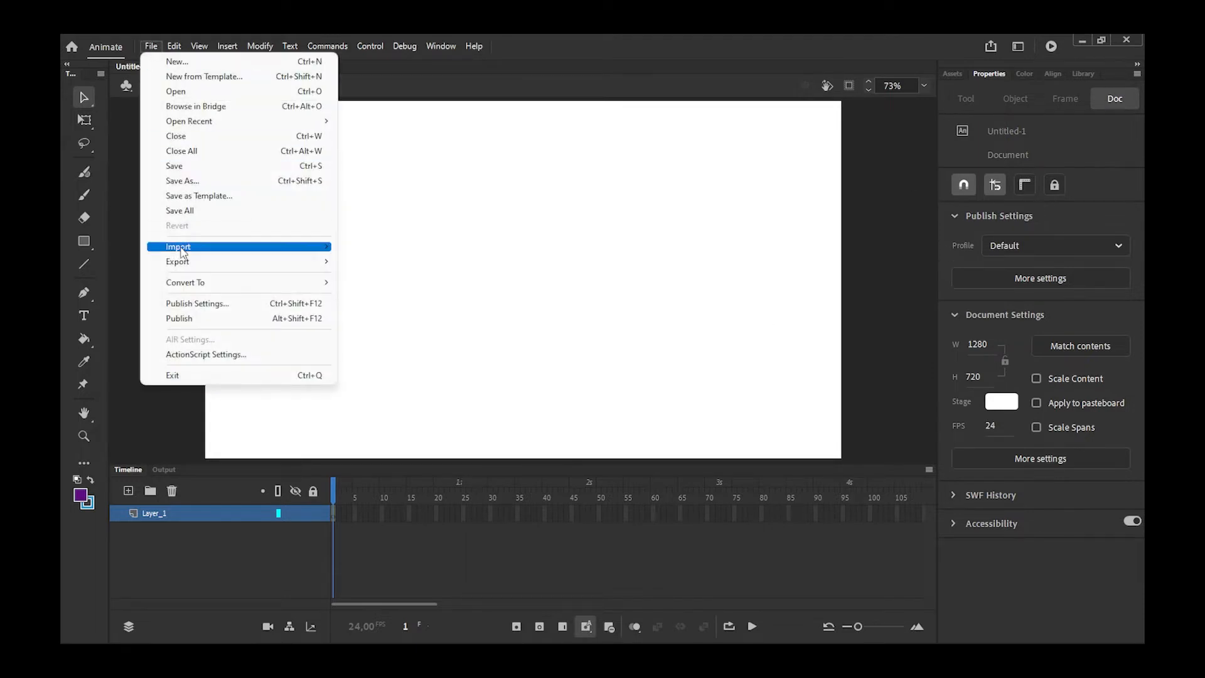
mouse_move(183, 248)
left_click(394, 247)
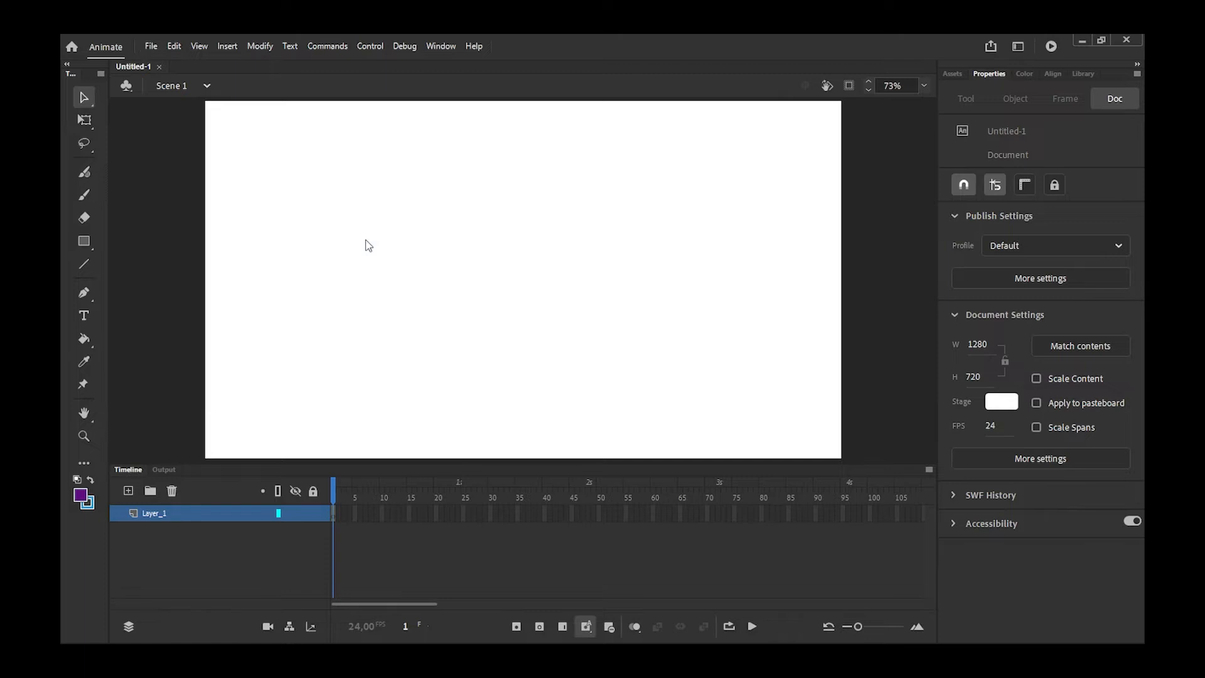
left_click(488, 337)
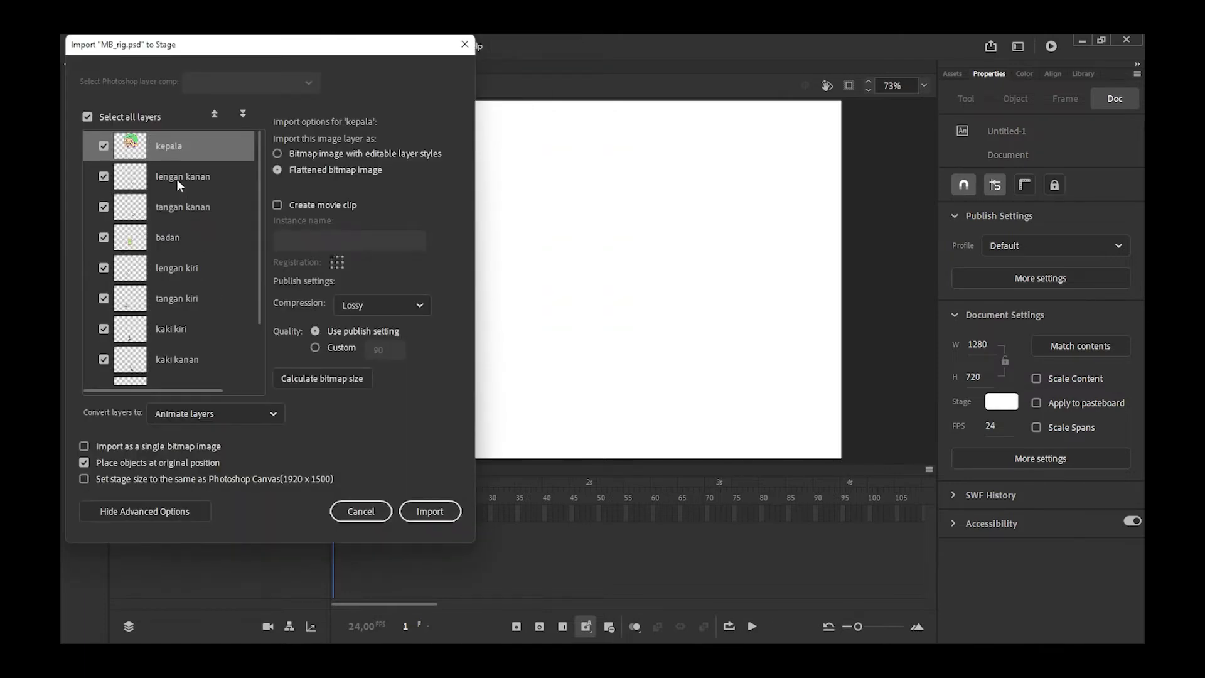
Import the PSD without its Background layer, with kepala as a bitmap image with editable layer styles, and show all artwork
left_click_drag(259, 261, 258, 345)
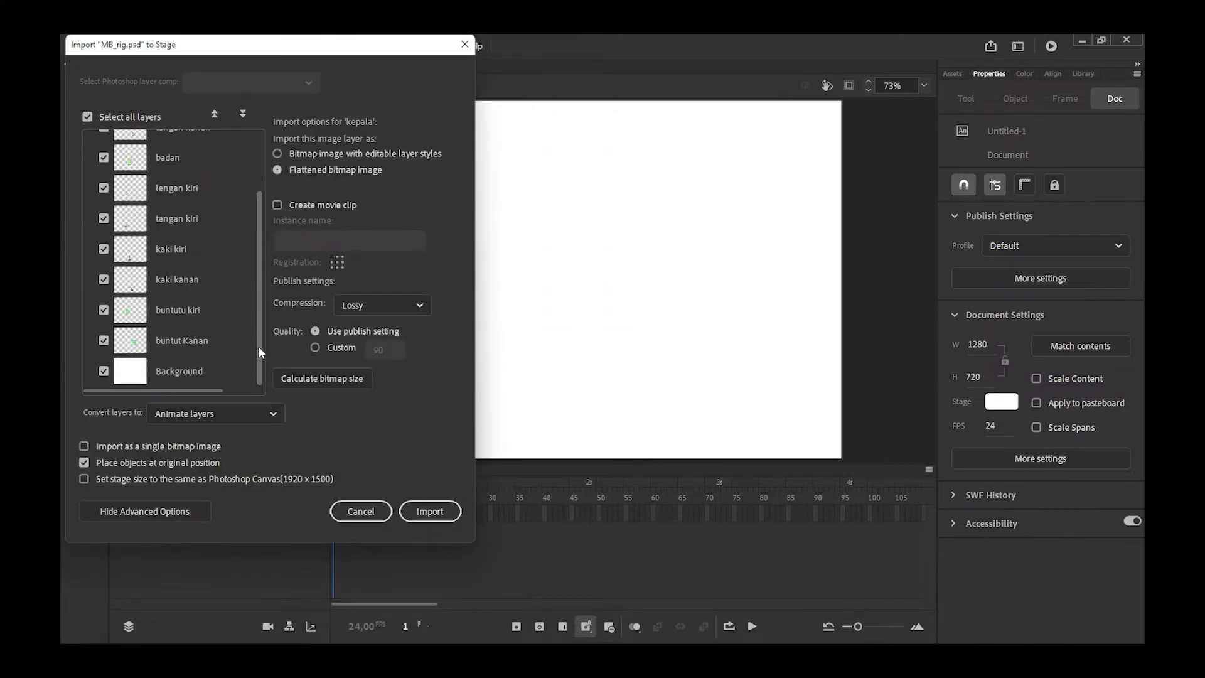
left_click(102, 371)
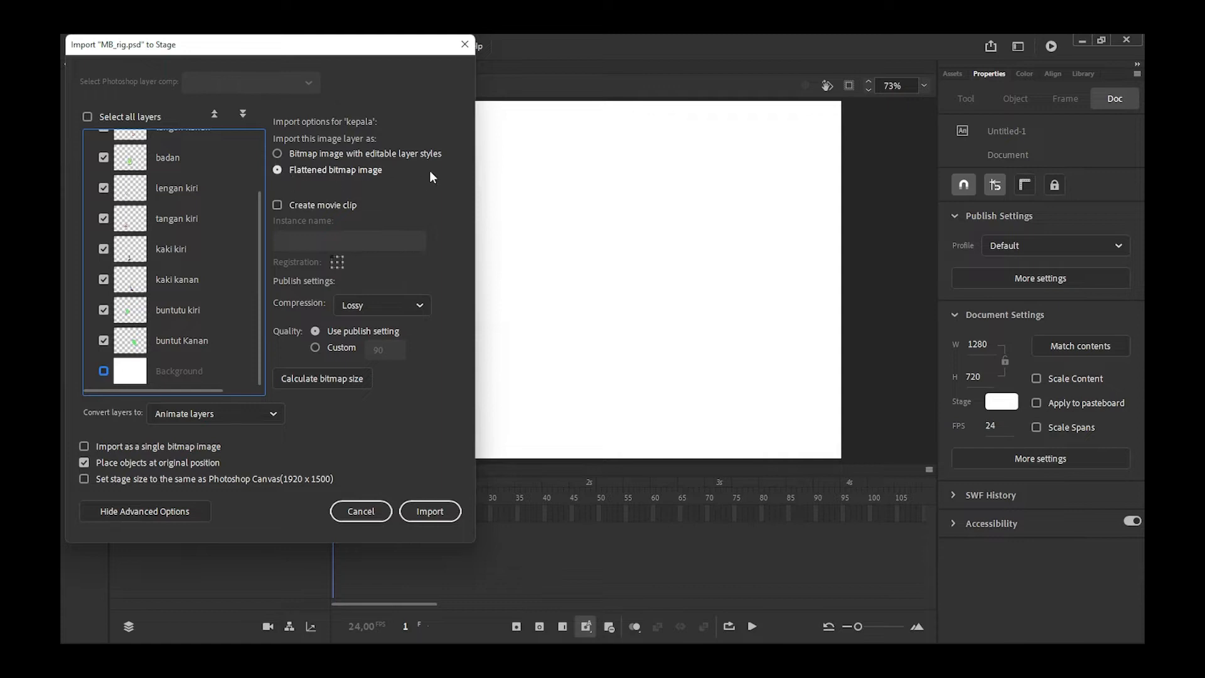
left_click(277, 154)
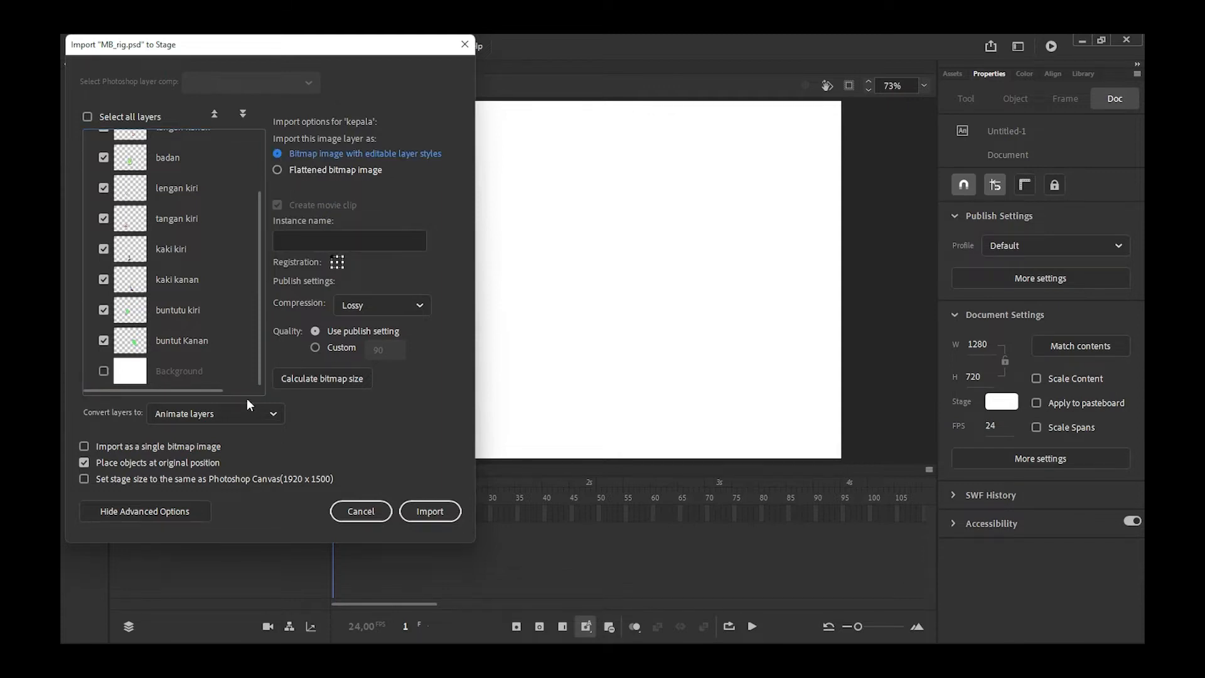
left_click(419, 510)
left_click(923, 86)
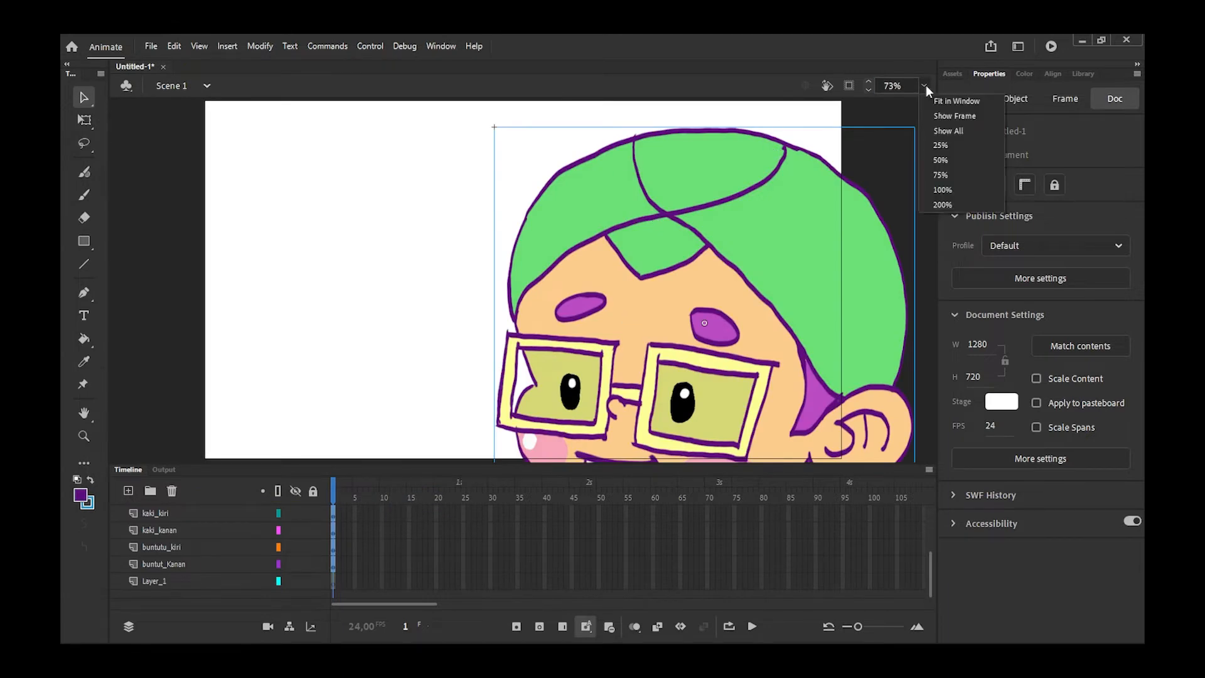
left_click(950, 133)
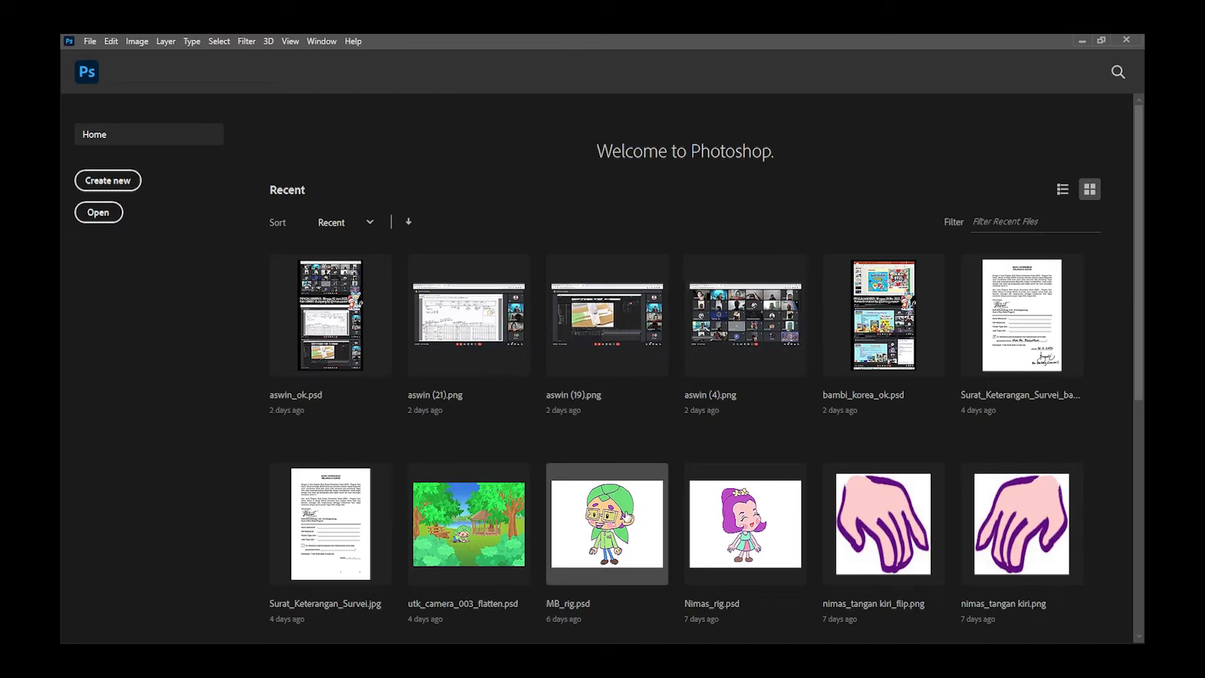
Switch to Photoshop, open MB_rig.psd and hide the kepala, badan, lengan kanan, tangan kanan, lengan kiri and tangan kiri layers
left_click(629, 534)
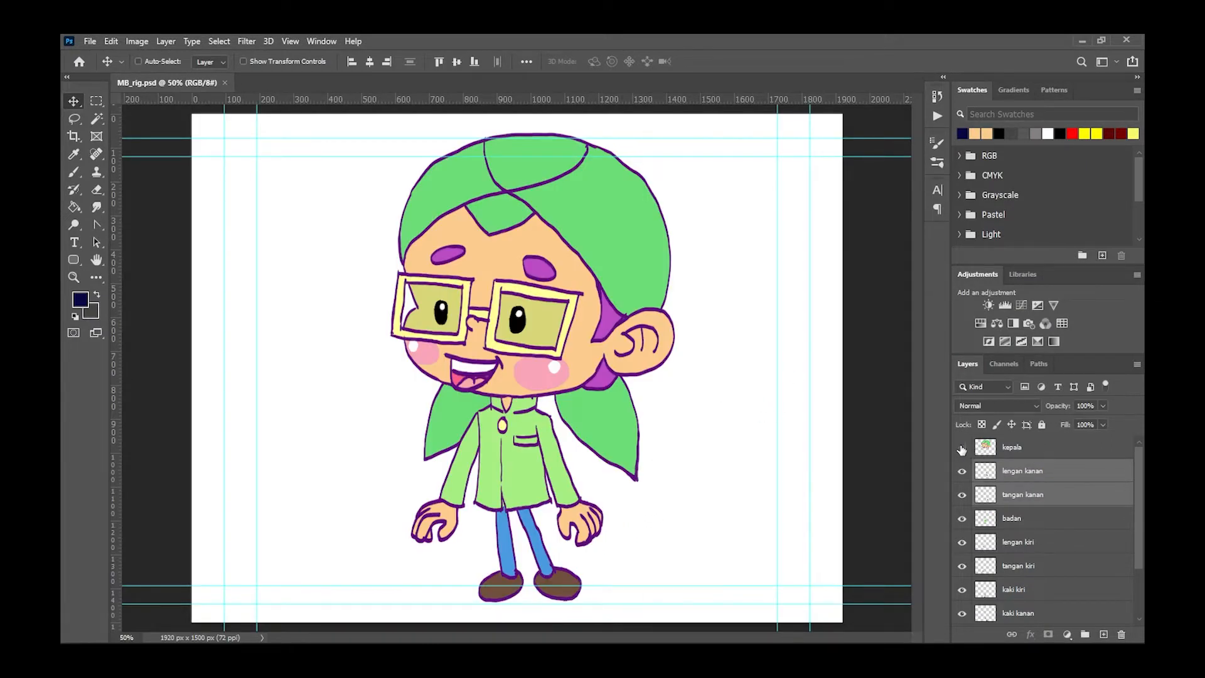
left_click(962, 447)
left_click(961, 470)
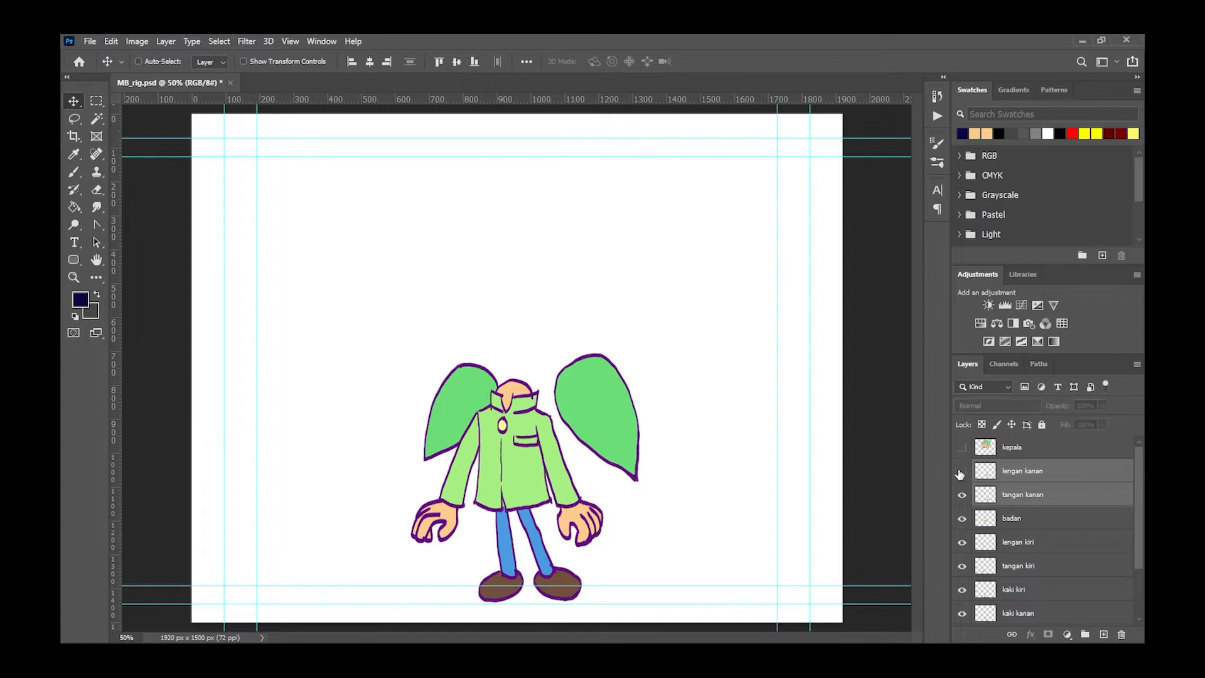
left_click(962, 495)
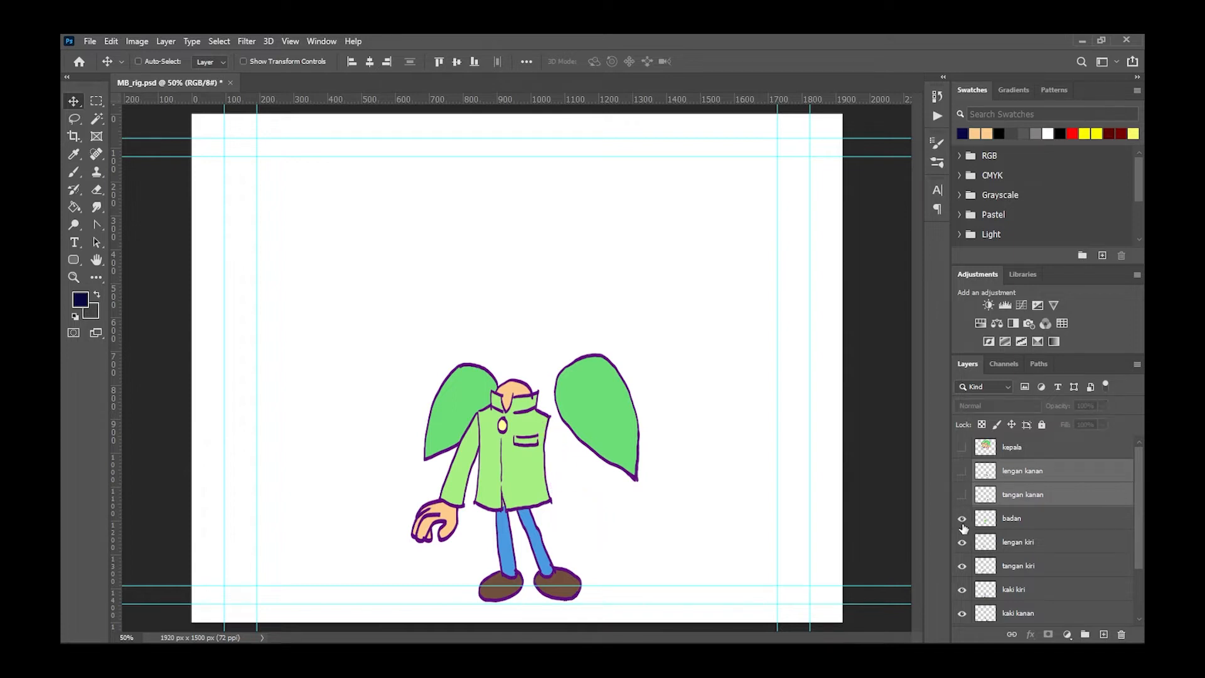
left_click(962, 519)
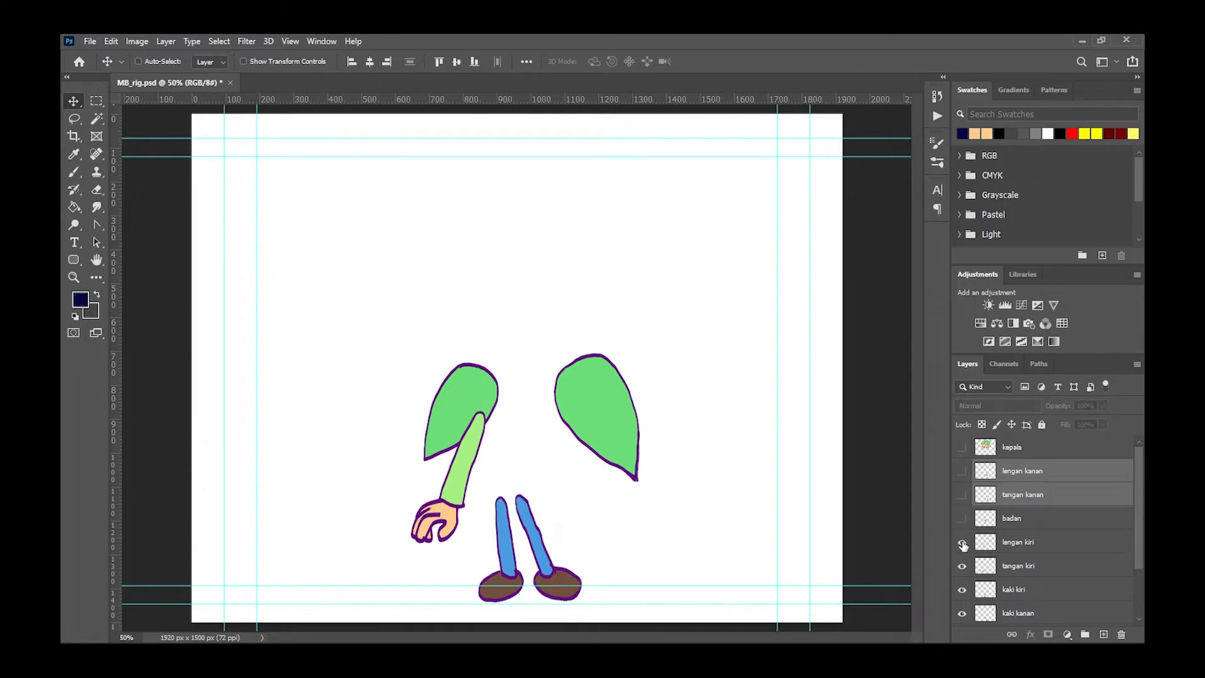
left_click(963, 543)
left_click(960, 567)
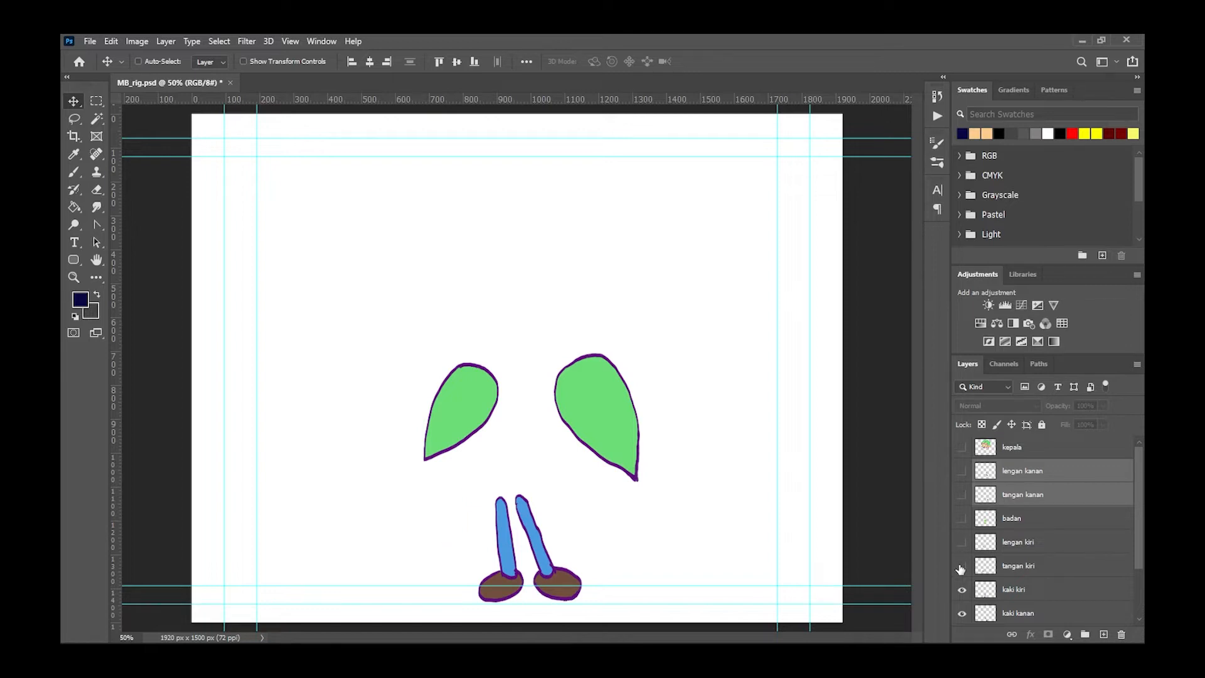
Hide the buntutu kiri, buntut Kanan, kaki kanan and kaki kiri layers, leaving only the Background
left_click_drag(1139, 511, 1143, 563)
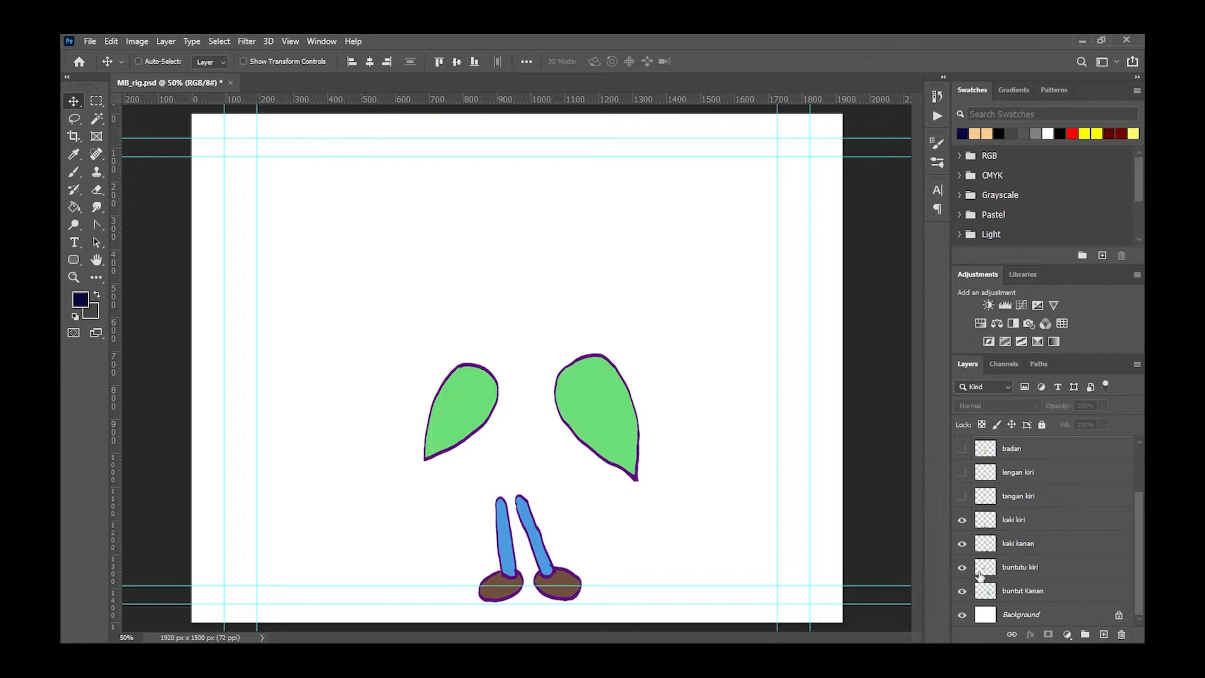
left_click(961, 568)
left_click(962, 591)
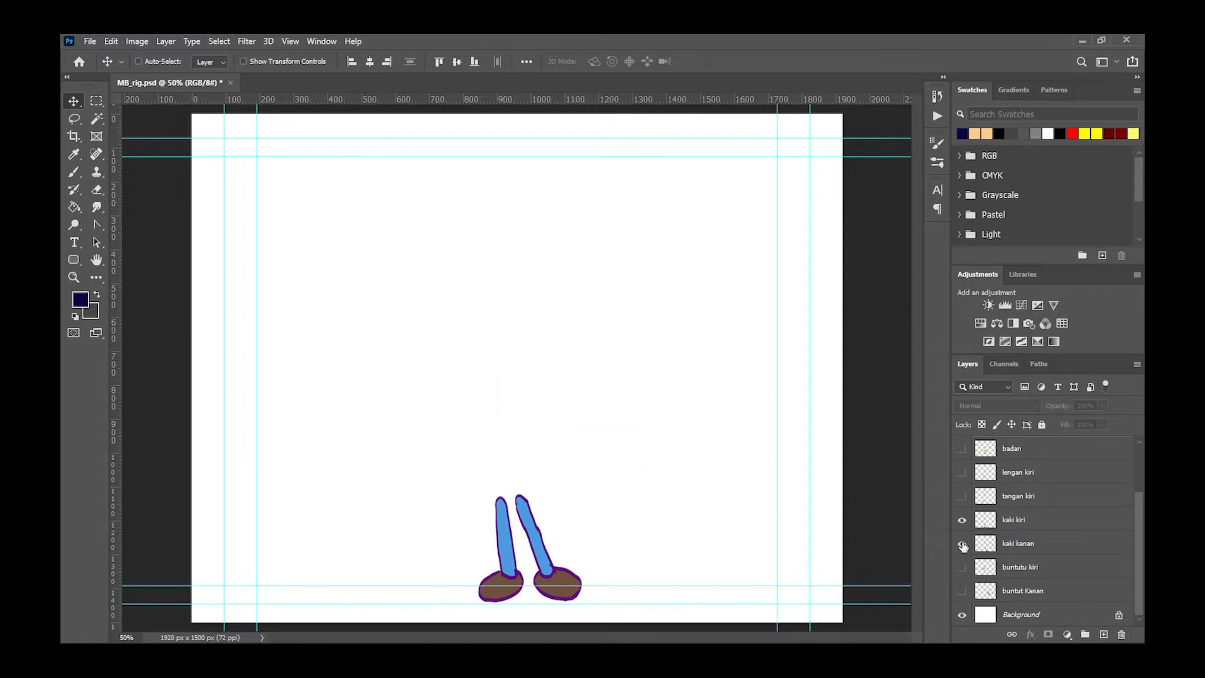
left_click(962, 544)
left_click(962, 519)
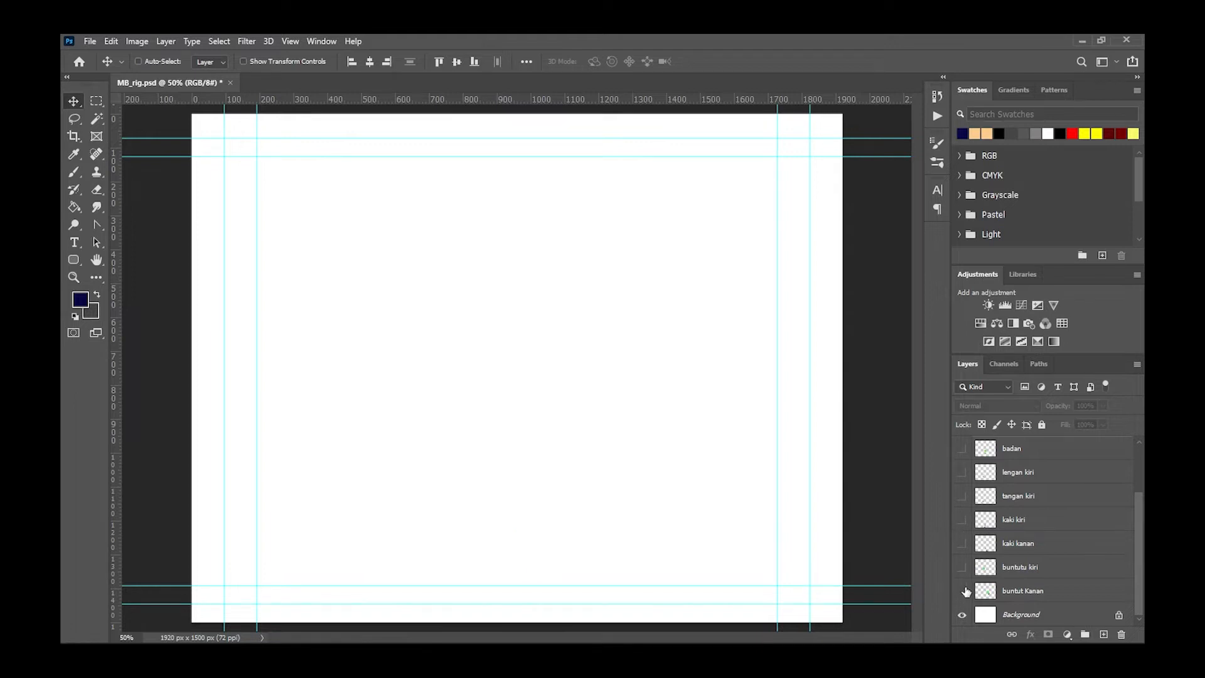
Show the kaki kanan, kaki kiri, badan, lengan kiri and tangan kiri layers again
left_click(962, 543)
left_click(962, 519)
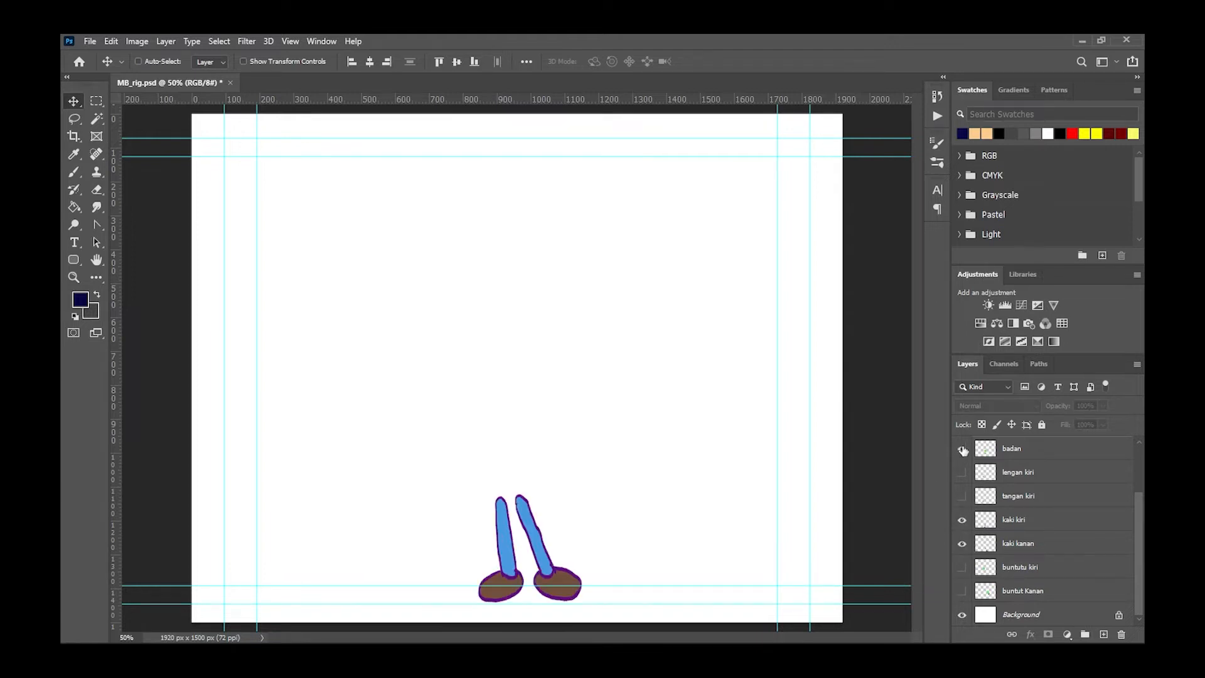
left_click(962, 448)
left_click(962, 472)
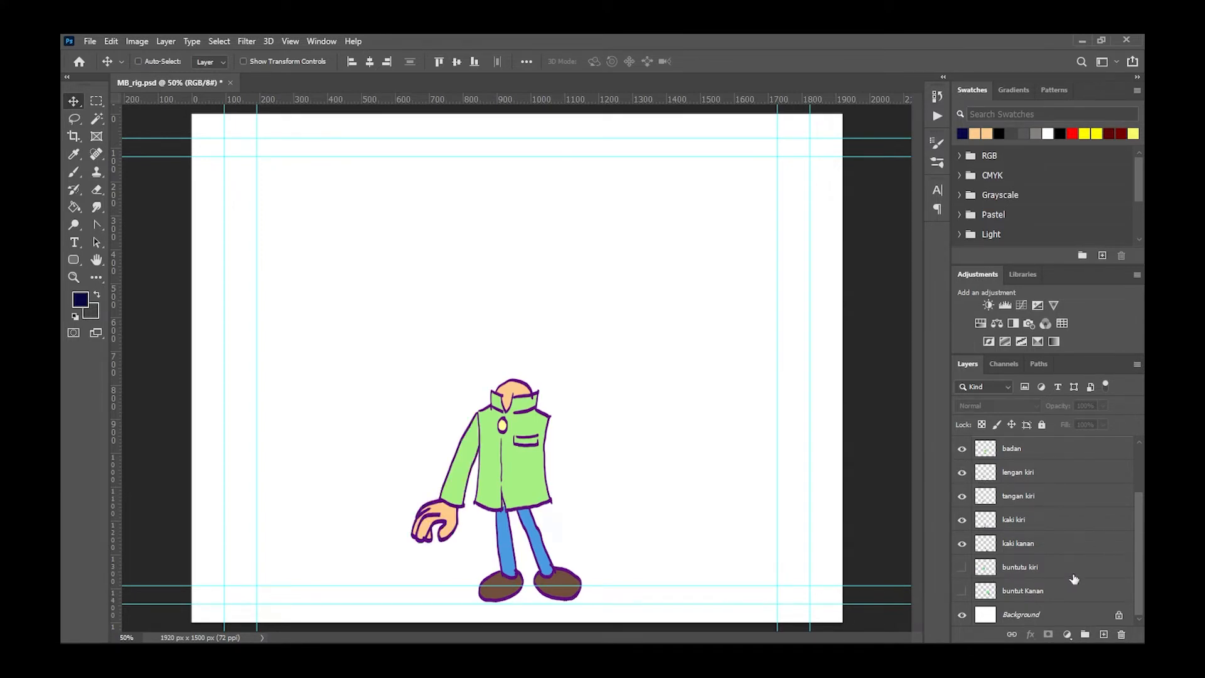
Show the remaining tangan kanan, lengan kanan, kepala, buntutu kiri and buntut Kanan layers again
scroll(1142, 557, "up", 3)
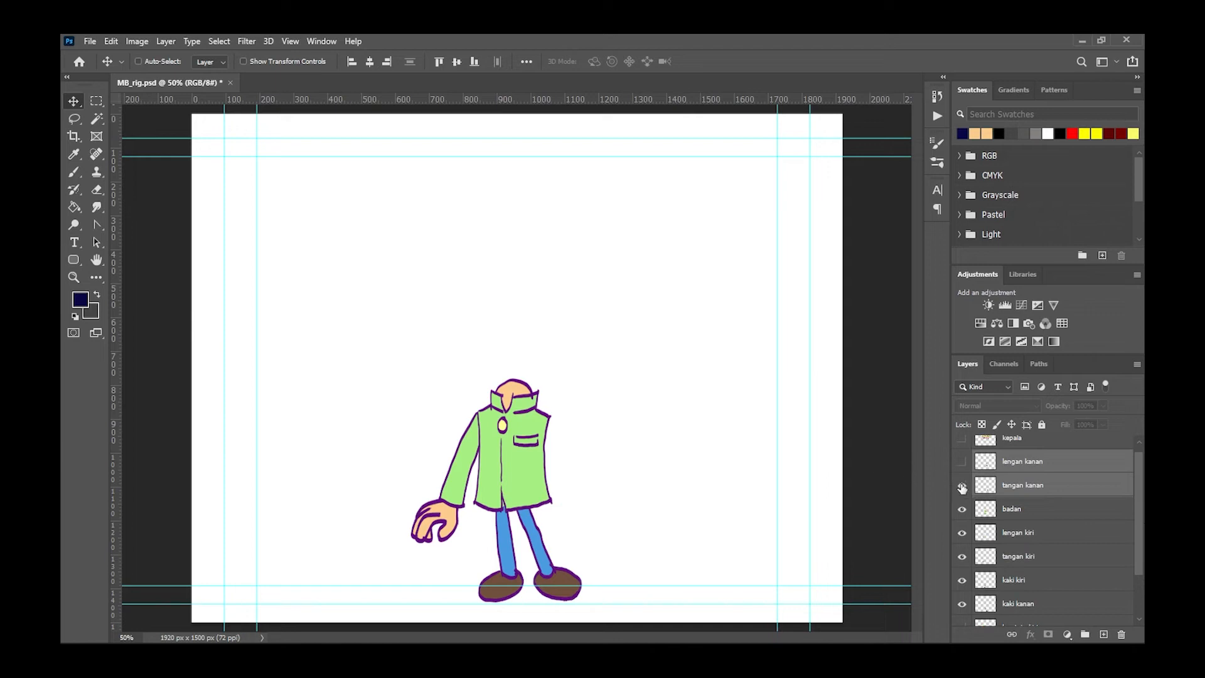
left_click(962, 485)
left_click(962, 462)
scroll(1140, 529, "up", 1)
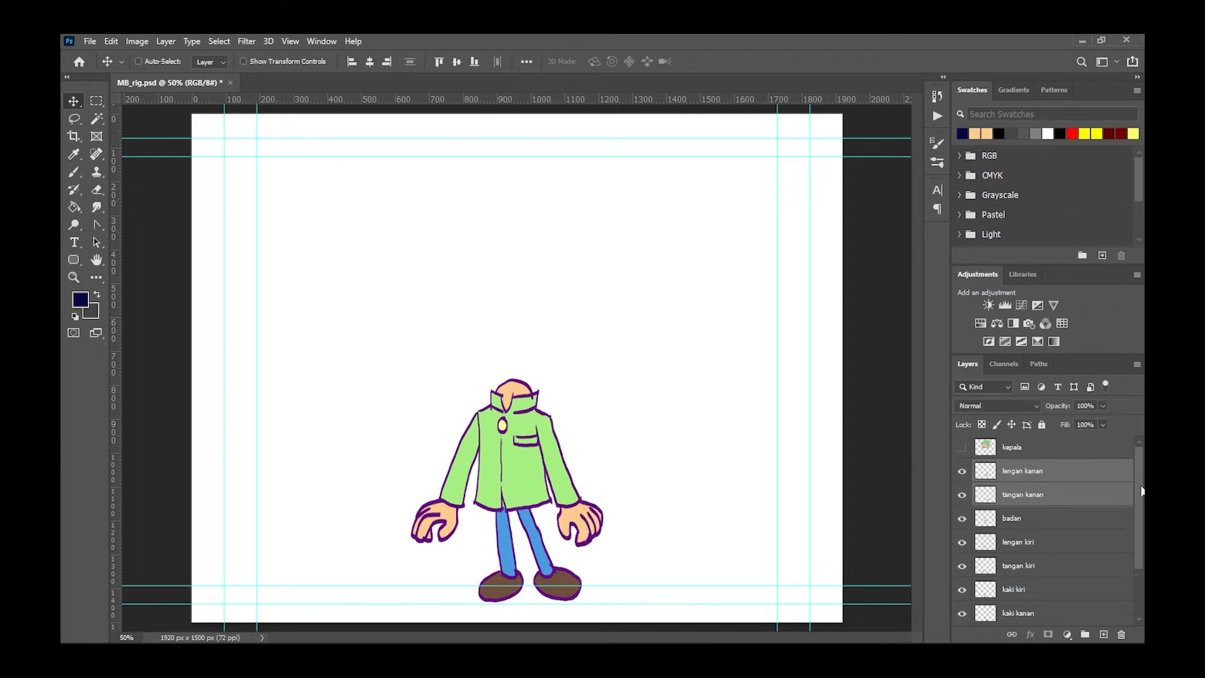
left_click(962, 447)
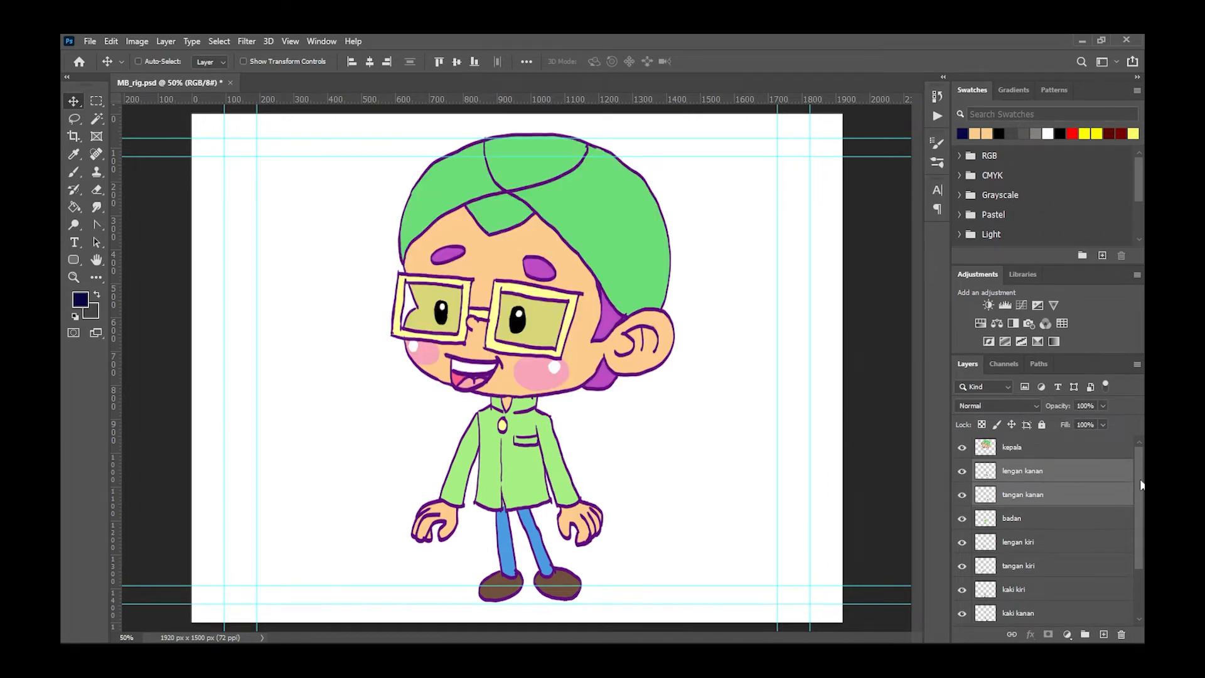
scroll(1141, 485, "down", 3)
left_click(962, 566)
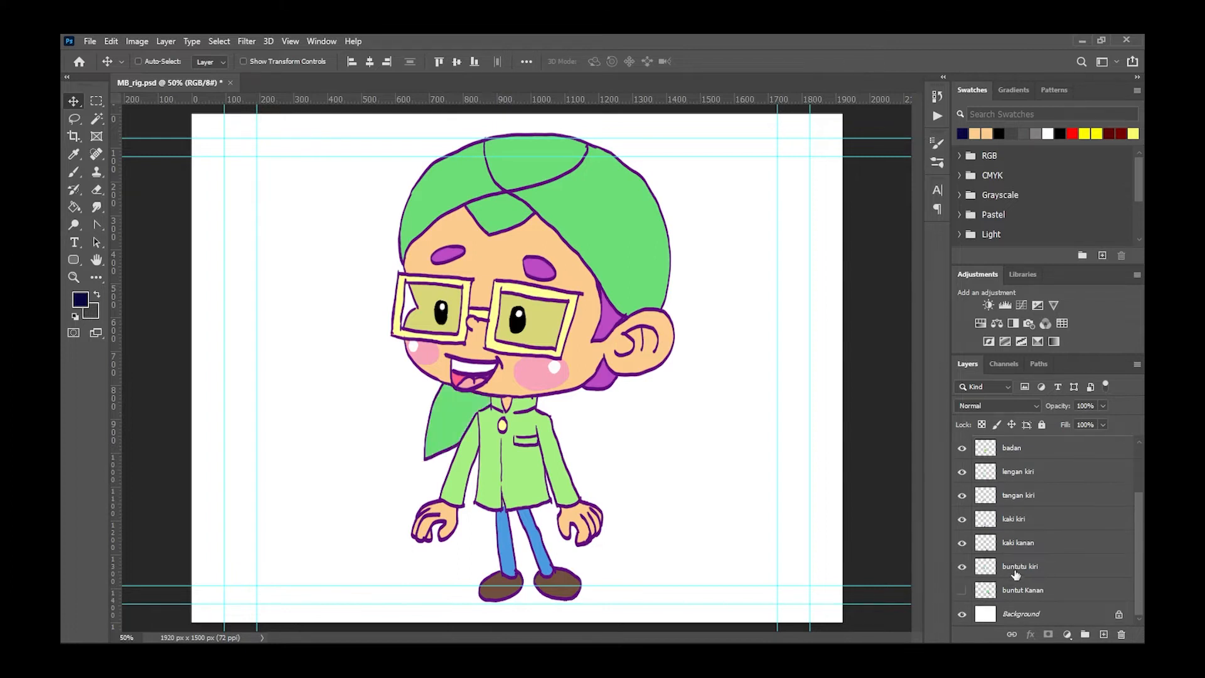
left_click(962, 591)
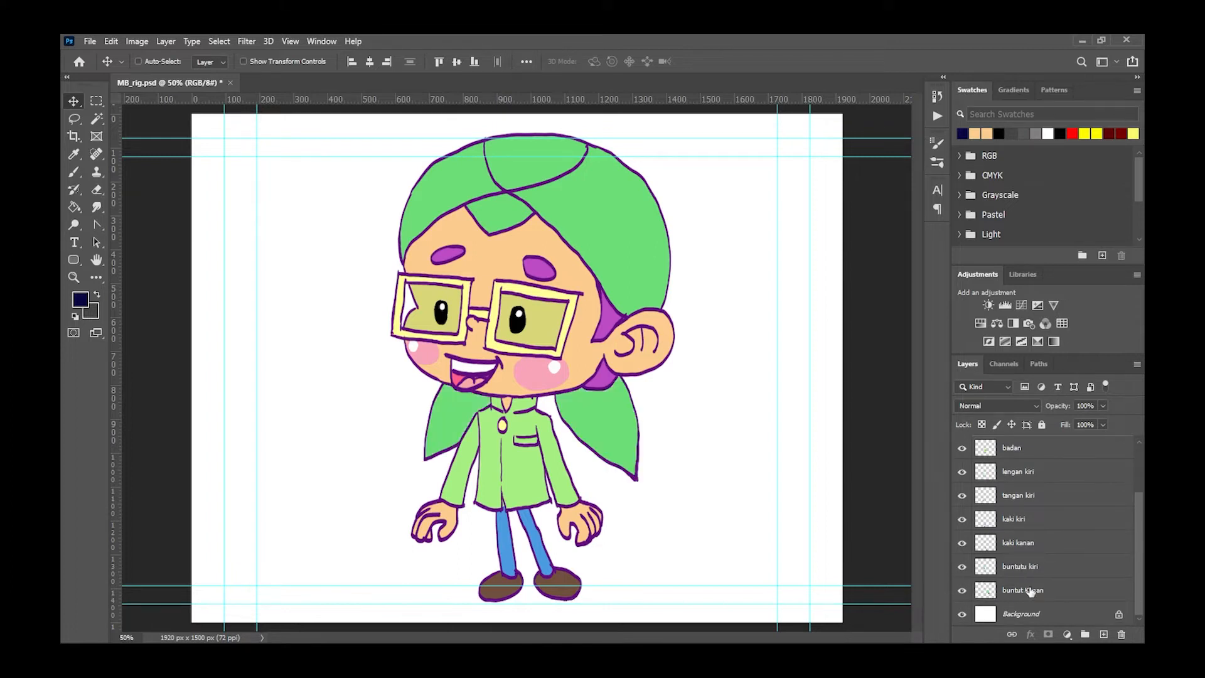
Try moving the buntut Kanan and kaki kanan layers slightly to check that the body parts are separate
left_click(1042, 590)
mouse_move(619, 425)
left_mouse_down()
mouse_move(711, 470)
mouse_move(619, 425)
mouse_move(616, 447)
left_mouse_up()
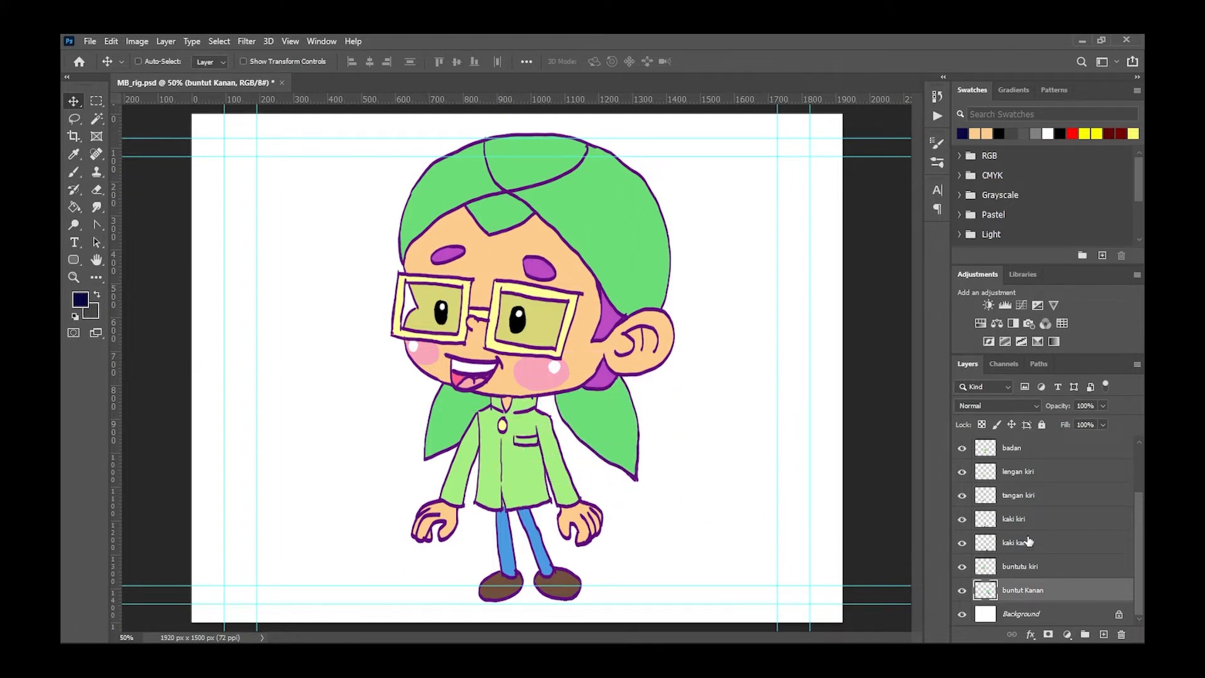
left_click(1036, 543)
mouse_move(526, 560)
left_mouse_down()
mouse_move(625, 555)
mouse_move(544, 561)
left_mouse_up()
key("ctrl")
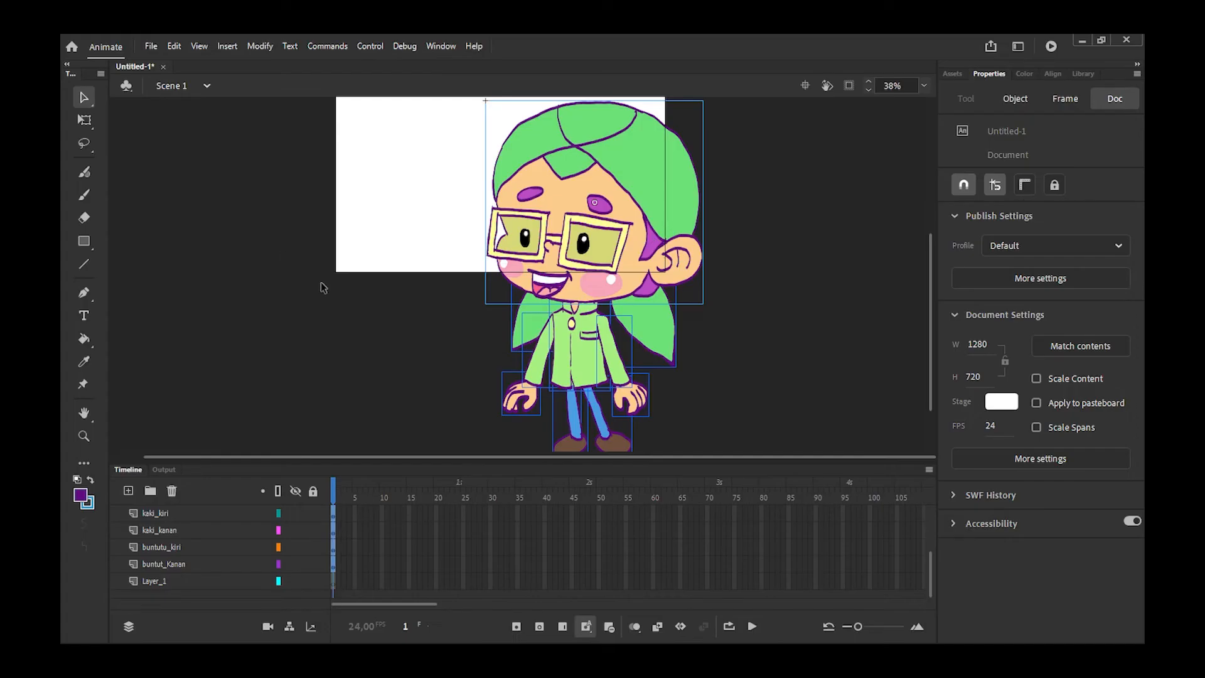
Scale the whole imported character down with Free Transform until it fits inside the stage, and place it at the stage's centre
left_click(84, 120)
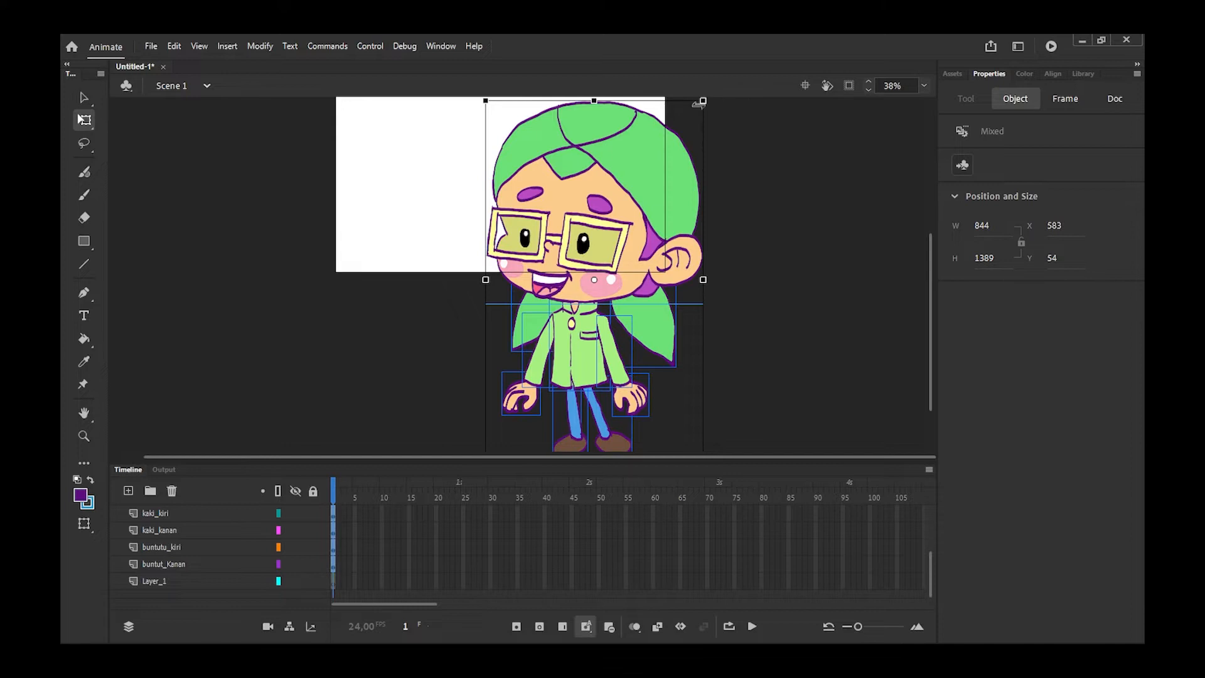
left_click_drag(703, 101, 647, 193)
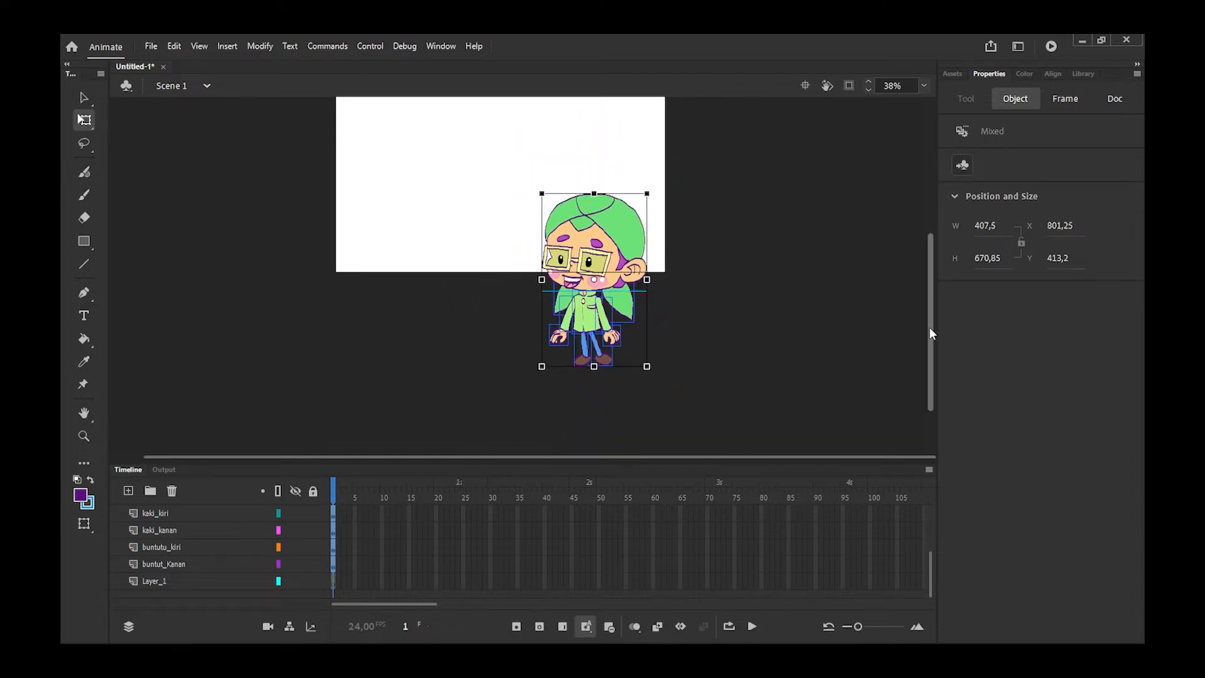
left_click_drag(931, 330, 930, 290)
left_click_drag(585, 333, 496, 244)
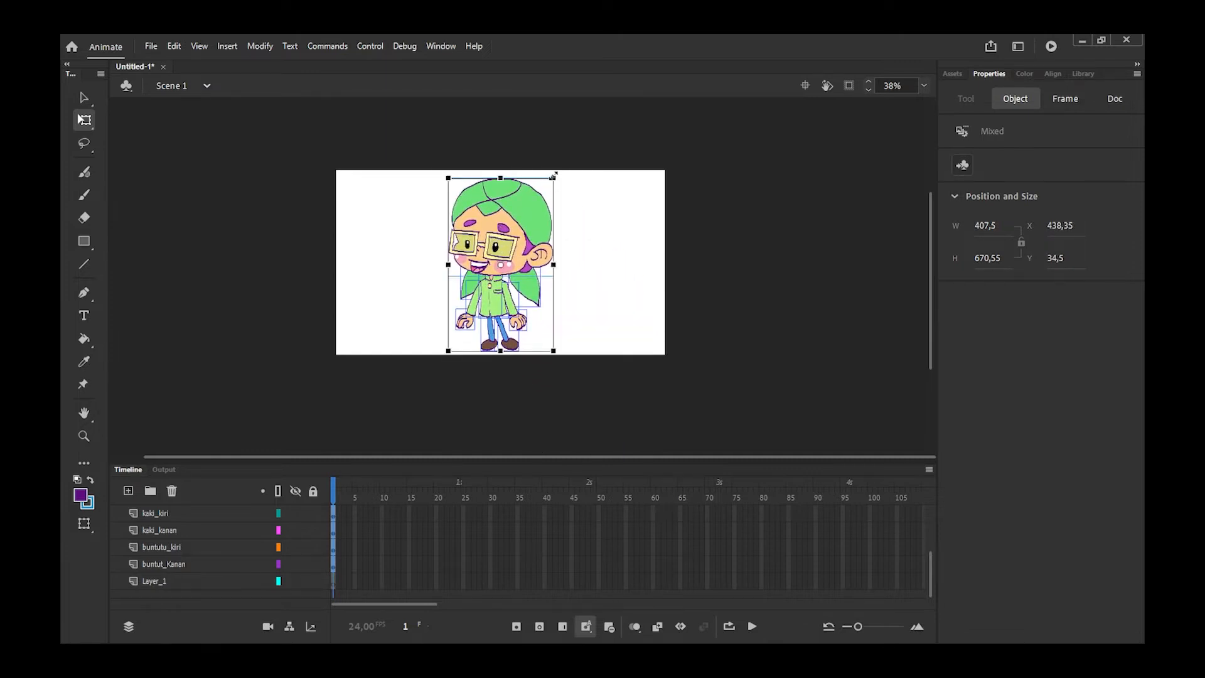
left_click_drag(554, 176, 549, 185)
left_click(791, 261)
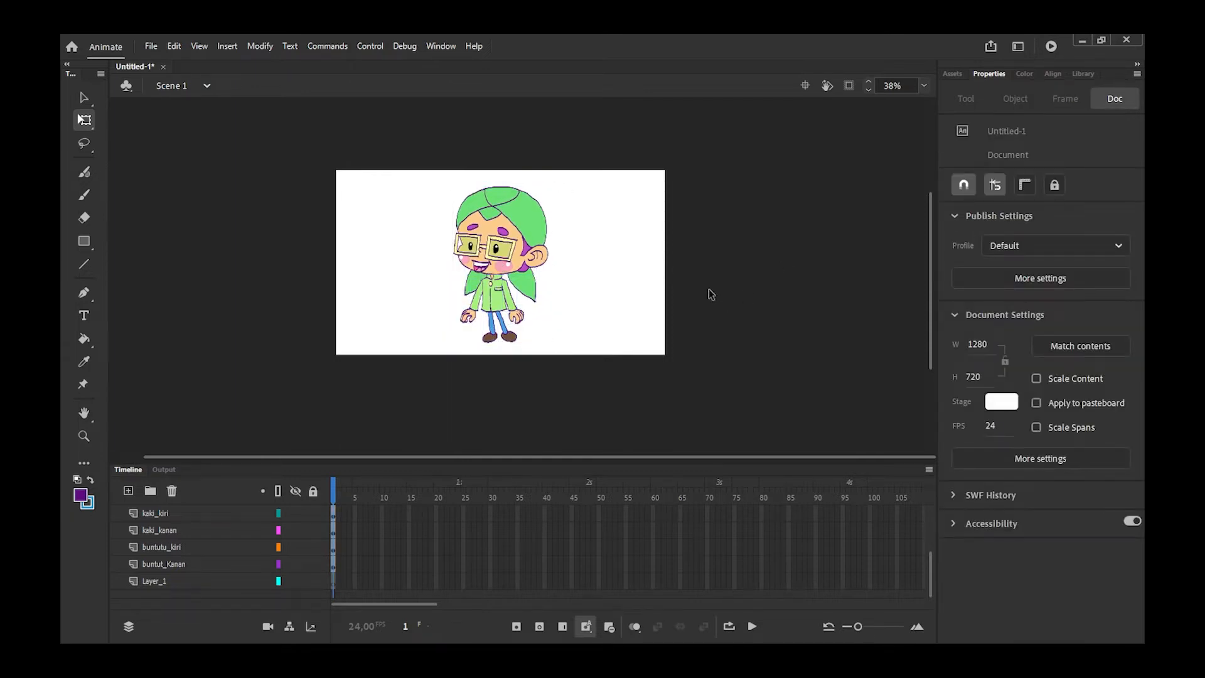
Move the buntutu_kiri and buntut_Kanan layers above kaki_kiri in the layer order
mouse_move(927, 232)
left_mouse_down()
mouse_move(927, 303)
mouse_move(932, 254)
mouse_move(916, 219)
left_mouse_up()
left_click(922, 86)
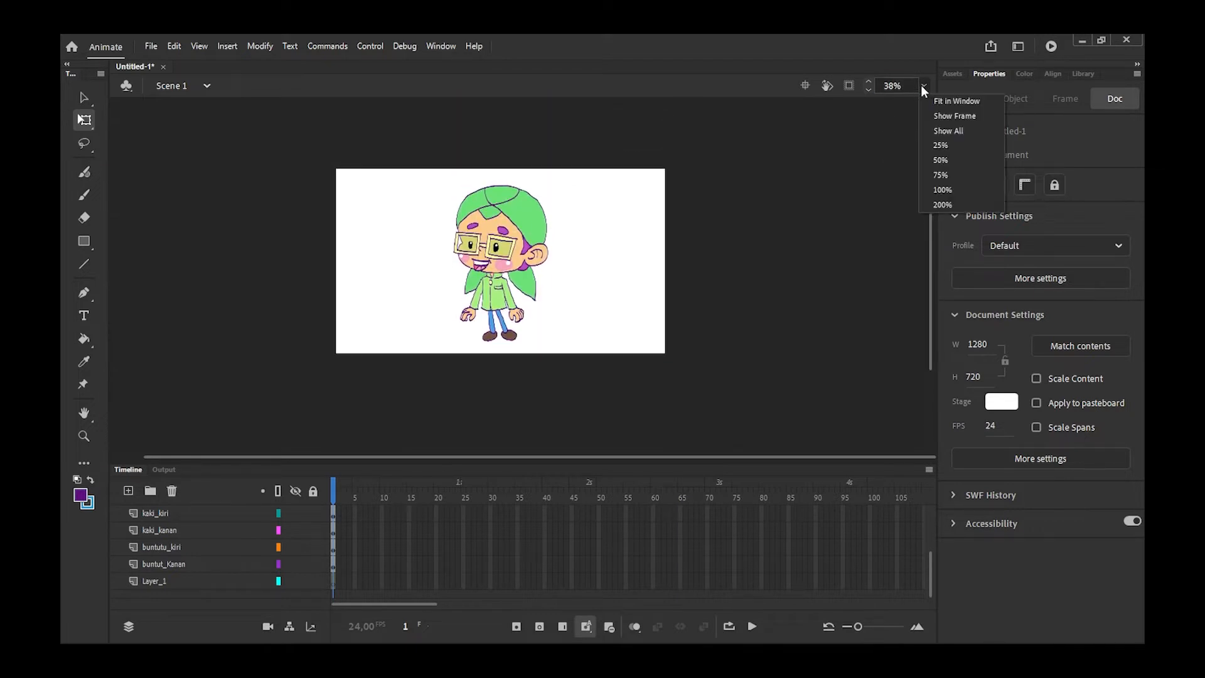
left_click(950, 101)
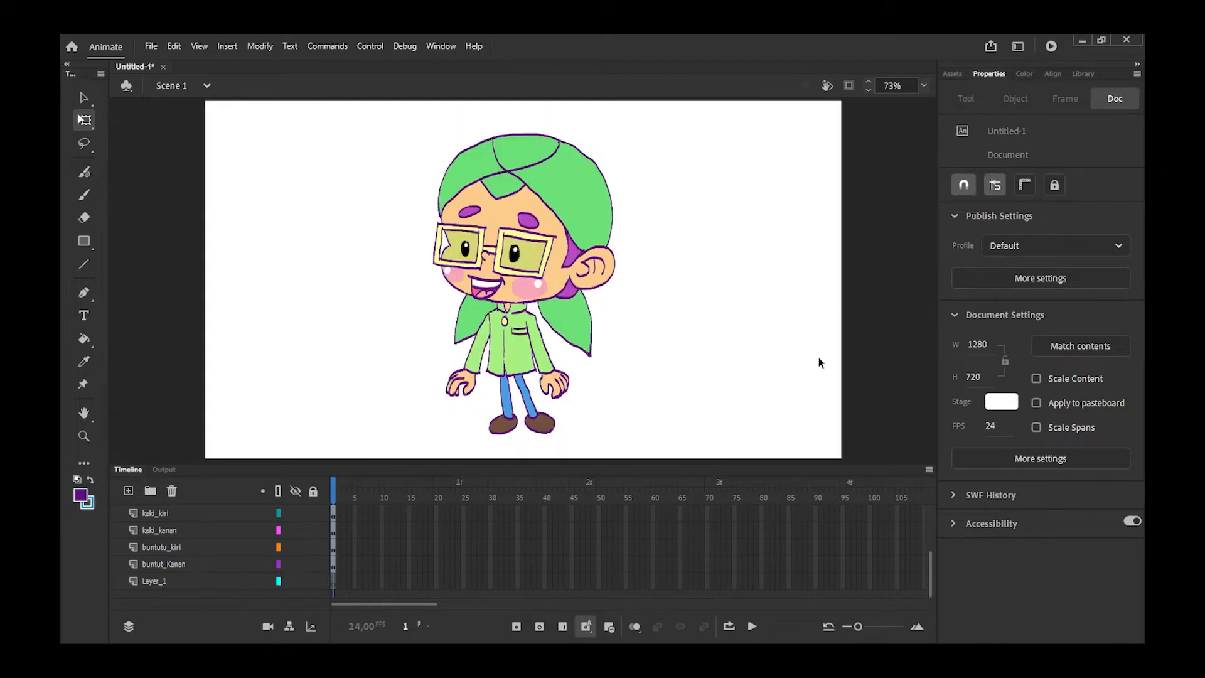
left_click_drag(860, 465, 861, 432)
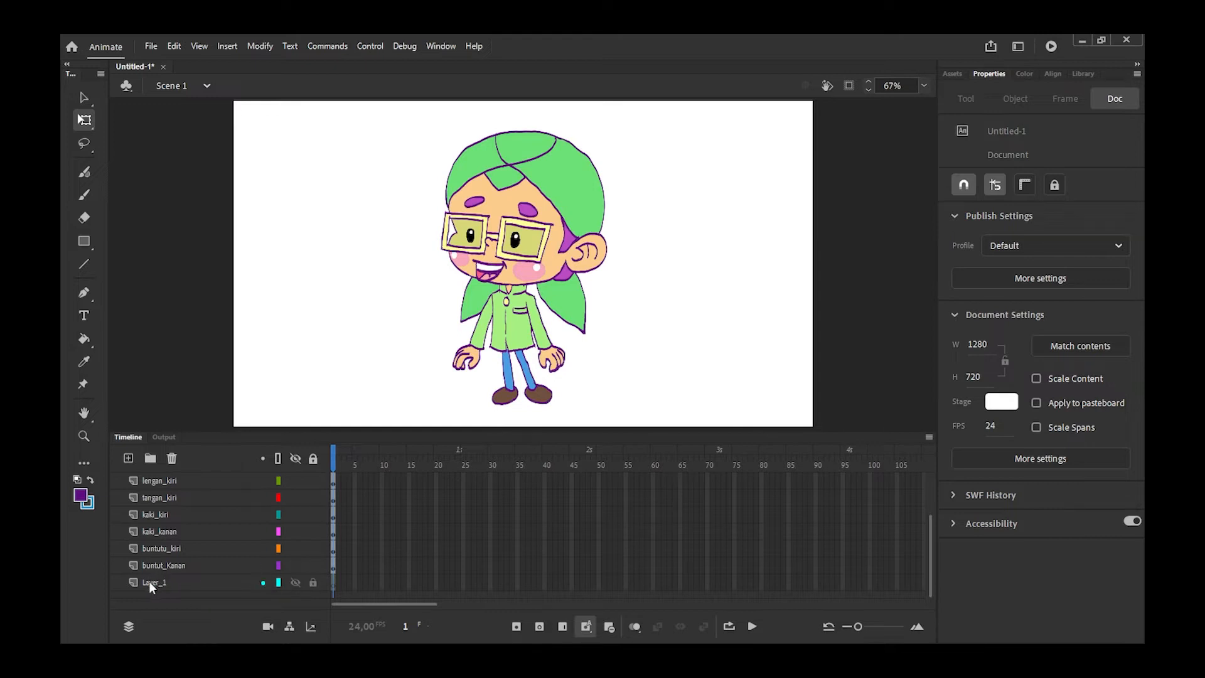
left_click(160, 549)
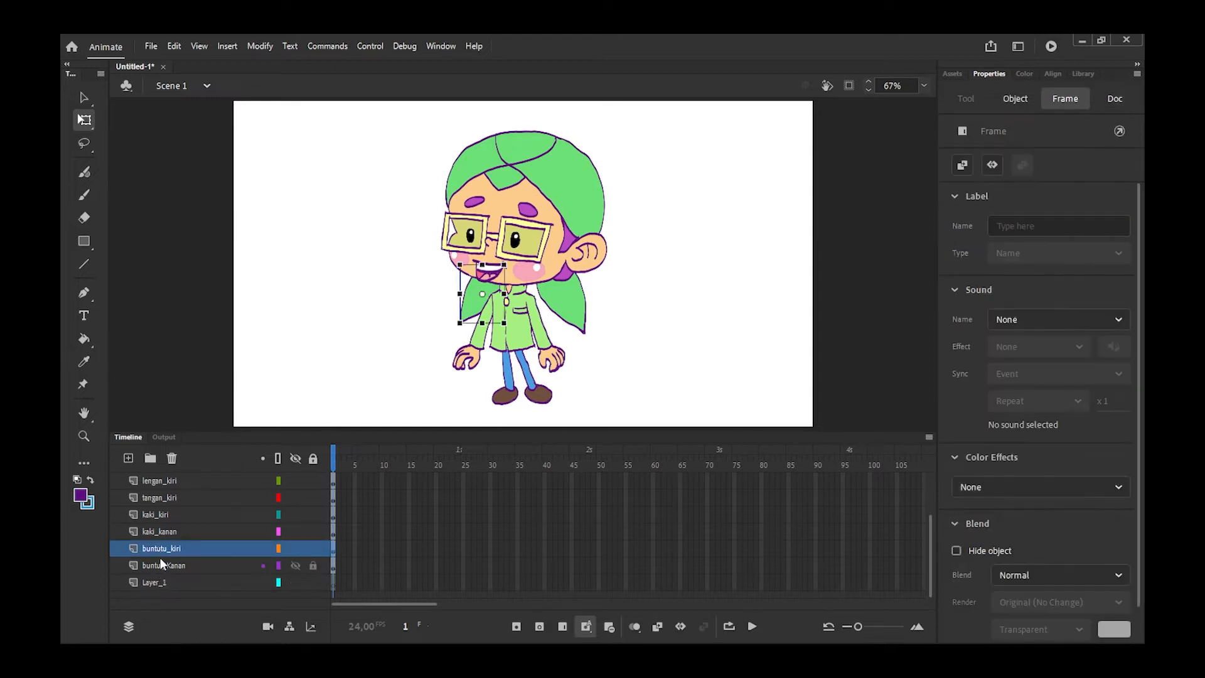
left_click(160, 563, "shift")
left_click_drag(164, 545, 161, 506)
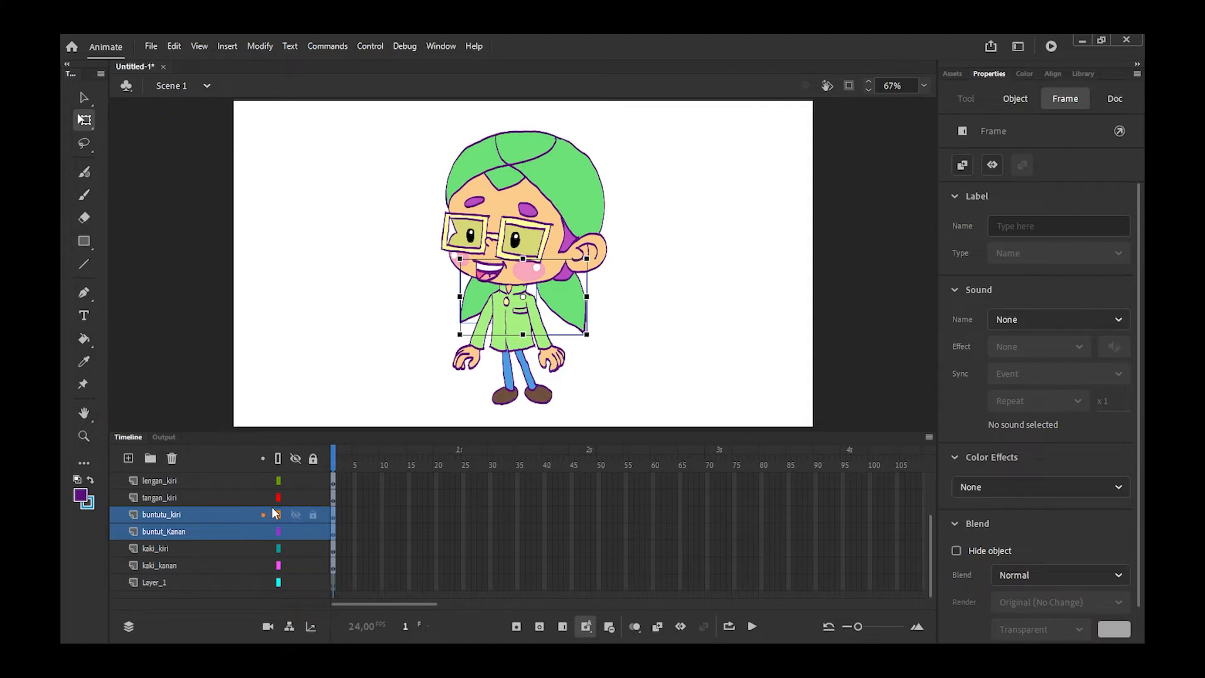
Convert the artwork on the kepala layer to a graphic symbol named skepala
left_click(165, 480)
scroll(188, 496, "up", 2)
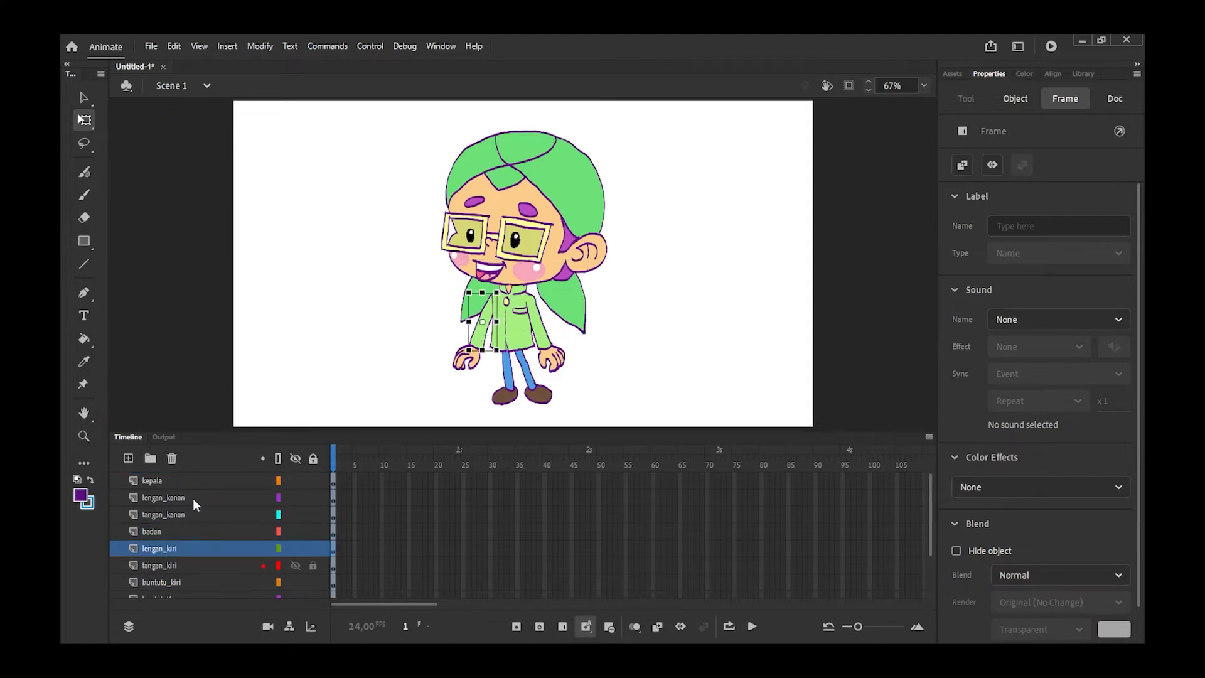
left_click(155, 480)
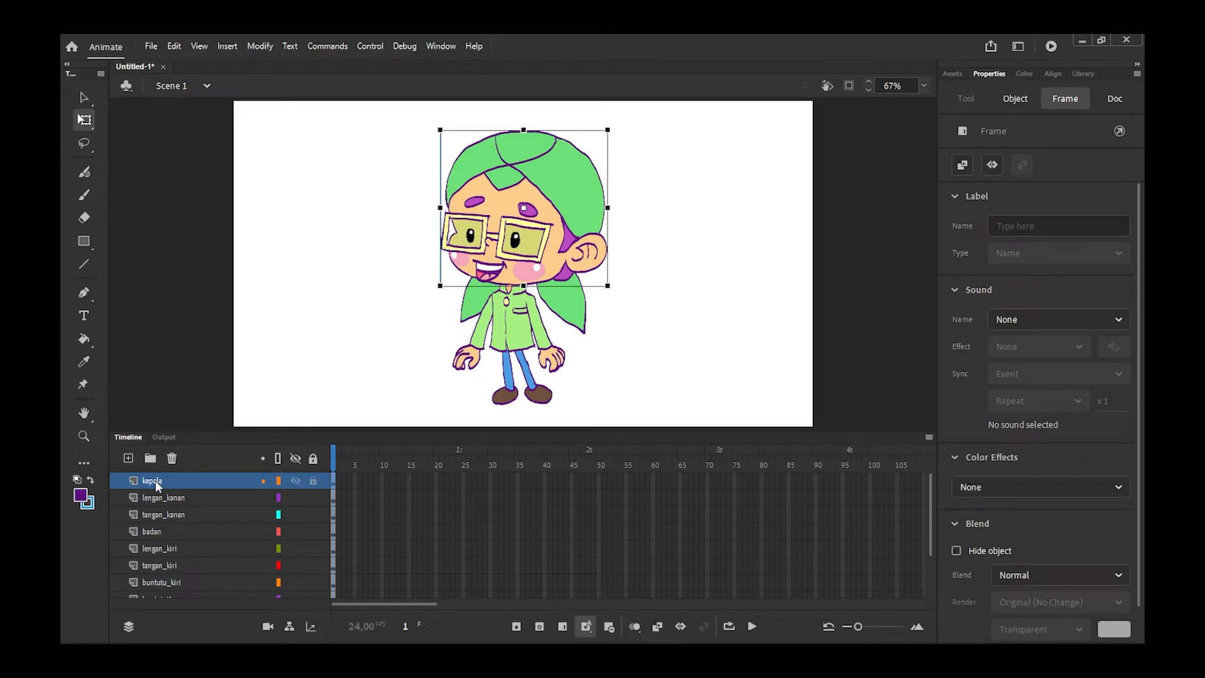
left_click(254, 44)
left_click(271, 81)
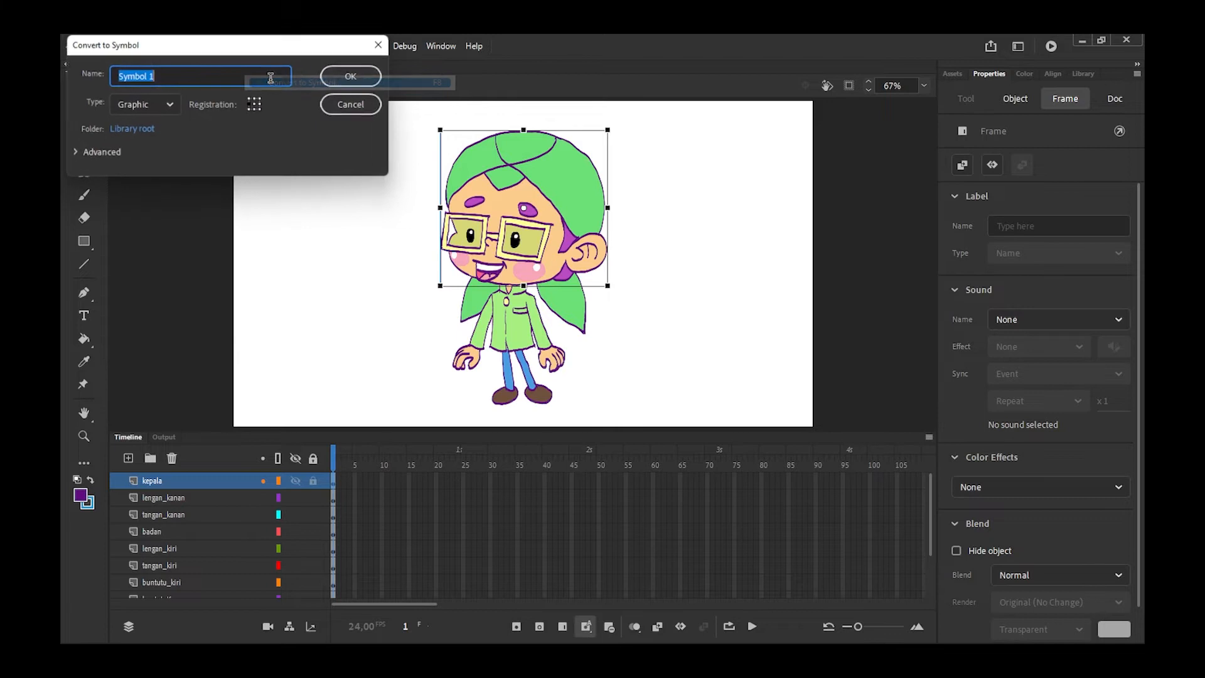
type("skepala")
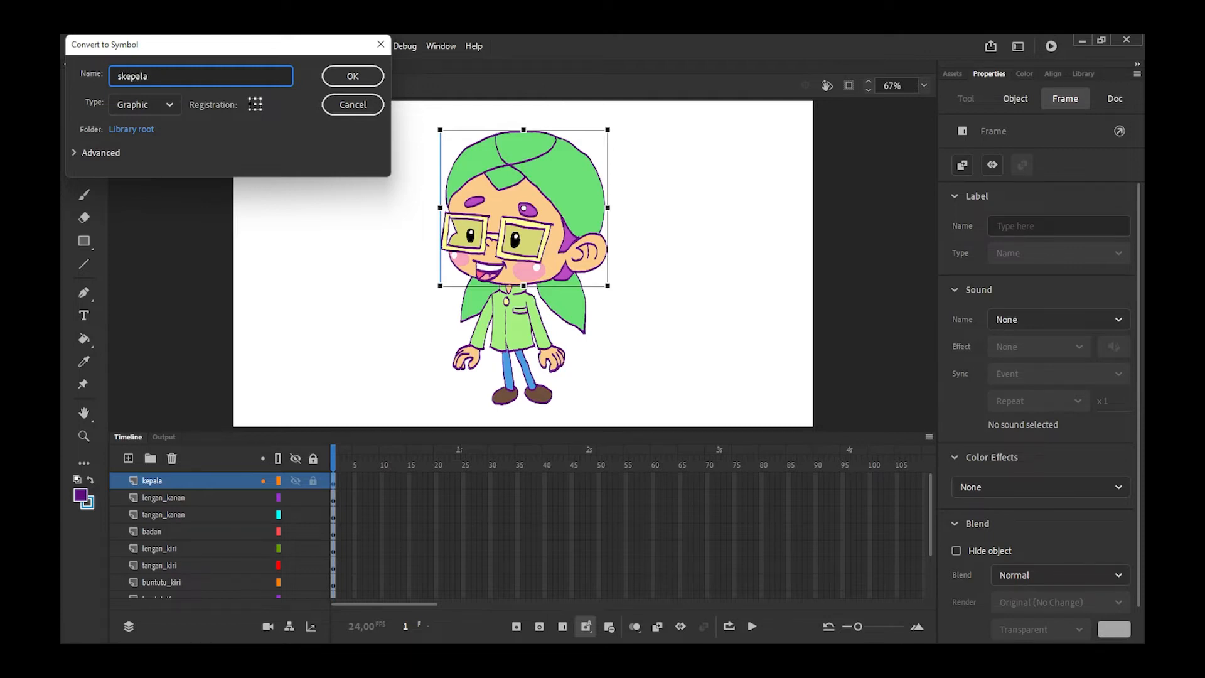
left_click(342, 78)
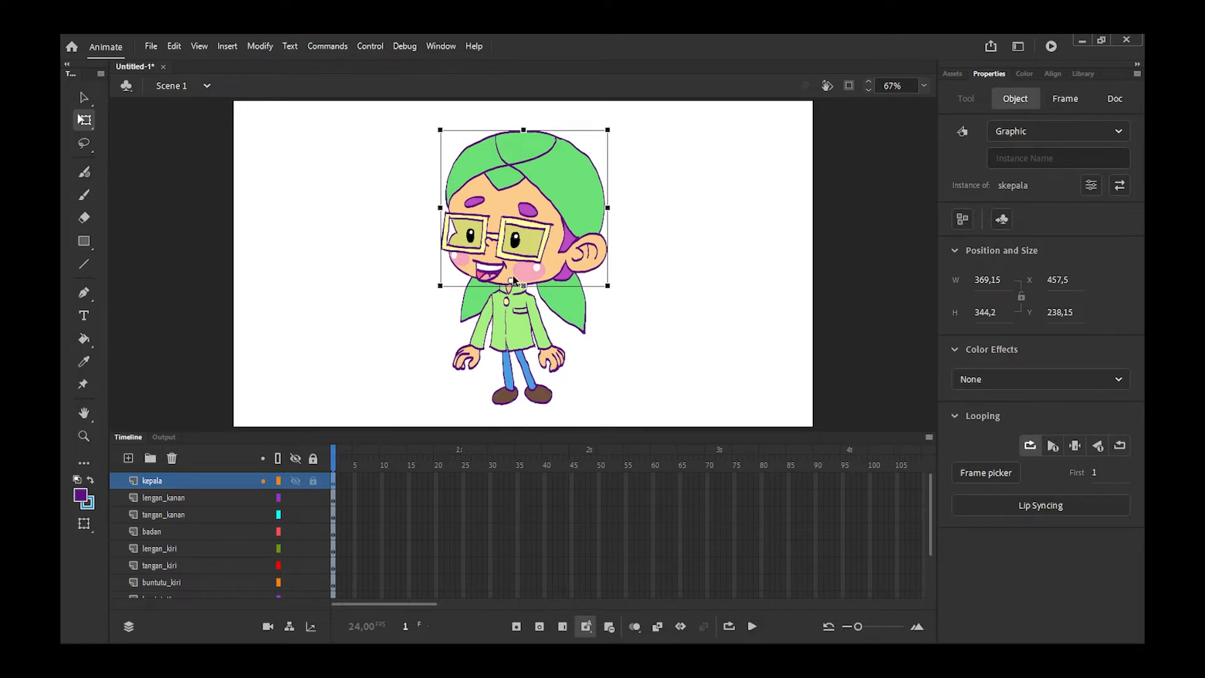
Place the head symbol's transformation point at the base of the head above the neck and test its rotation
mouse_move(620, 134)
left_mouse_down()
mouse_move(602, 126)
mouse_move(633, 151)
mouse_move(619, 134)
left_mouse_up()
left_click_drag(511, 276, 507, 275)
mouse_move(616, 132)
left_mouse_down()
mouse_move(600, 127)
mouse_move(624, 174)
mouse_move(600, 129)
mouse_move(608, 140)
left_mouse_up()
Convert the lengan_kanan artwork to a graphic symbol named slengankanan and test the arm's rotation
left_click(155, 497)
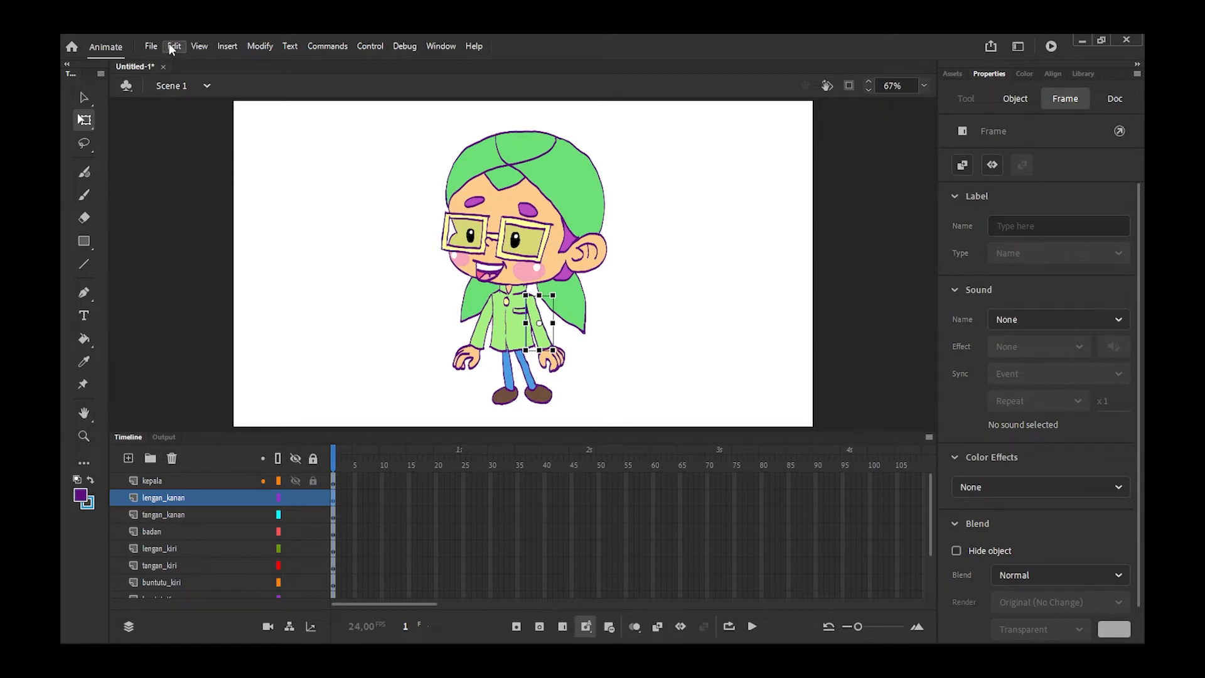
left_click(250, 47)
left_click(277, 82)
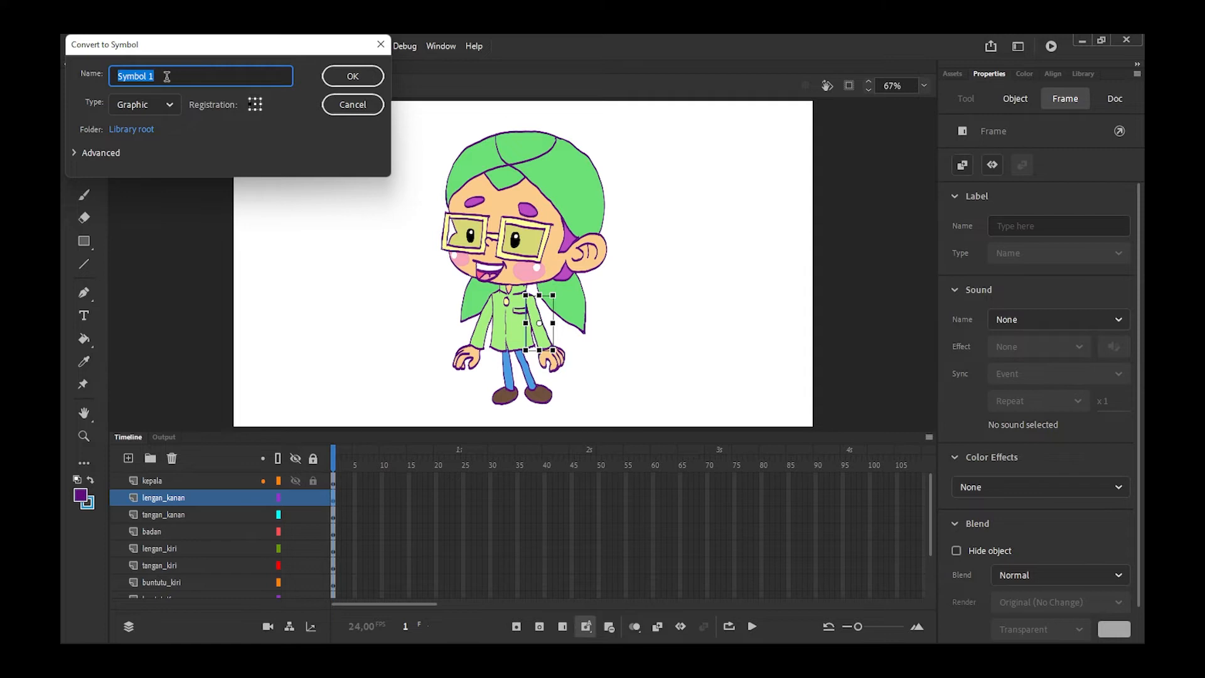
type("s")
left_click(354, 74)
left_click(923, 86)
left_click(937, 190)
left_click_drag(549, 304, 570, 304)
Convert the tangan_kanan artwork to a graphic symbol named stangankanan, place its transformation point at the wrist, and undo a test rotation
left_click(162, 514)
left_click(259, 46)
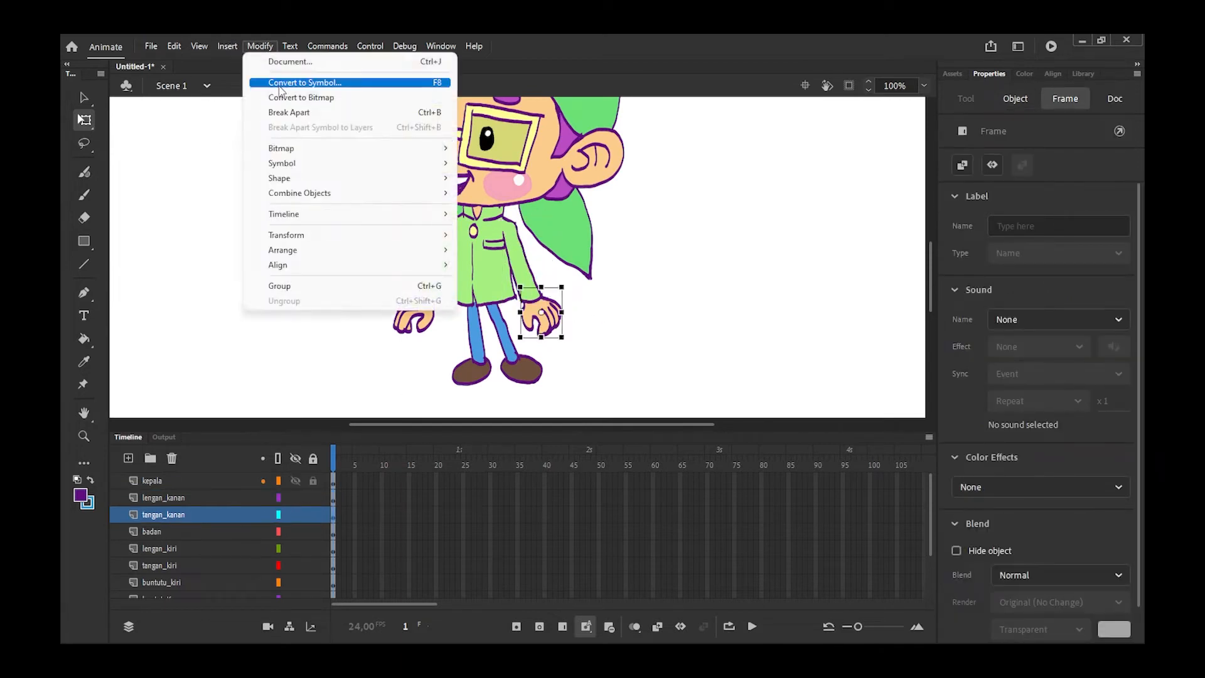
left_click(279, 86)
type("stangankanan")
left_click_drag(541, 312, 530, 297)
mouse_move(567, 342)
left_mouse_down()
mouse_move(537, 345)
mouse_move(556, 349)
left_mouse_up()
key("ctrl+z")
Convert the badan artwork to a graphic symbol named sbaddan and undo a test rotation of the body
left_click(156, 532)
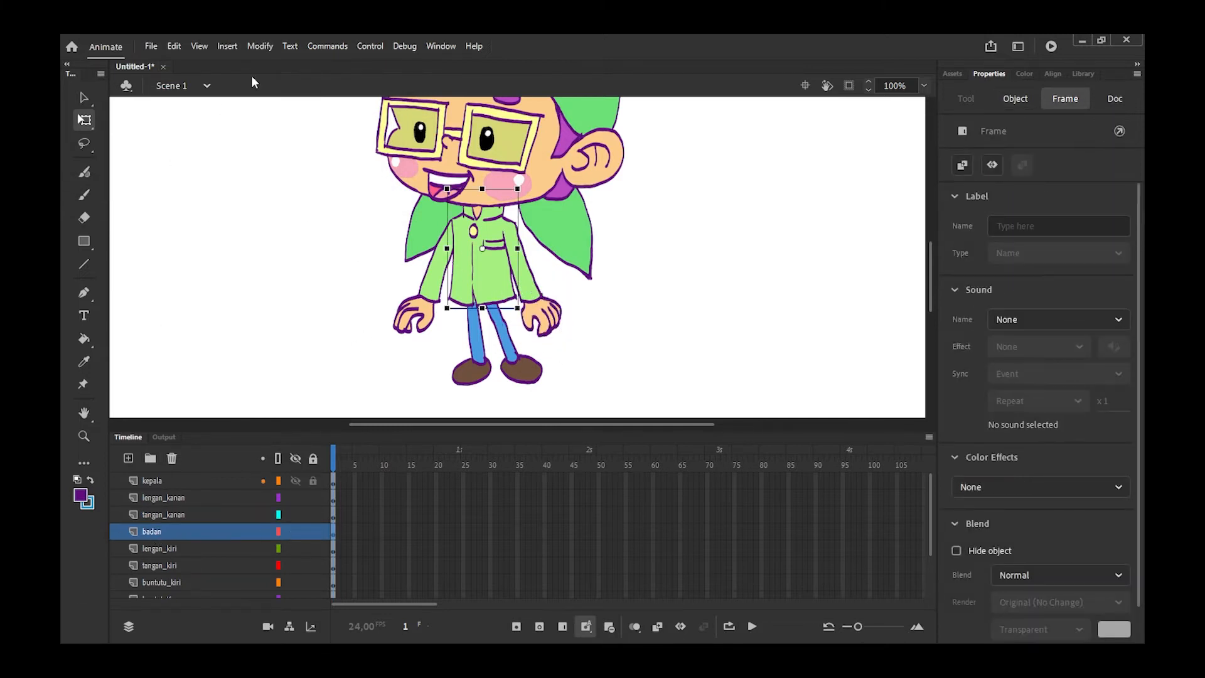
left_click(227, 46)
left_click(291, 81)
type("sbadan")
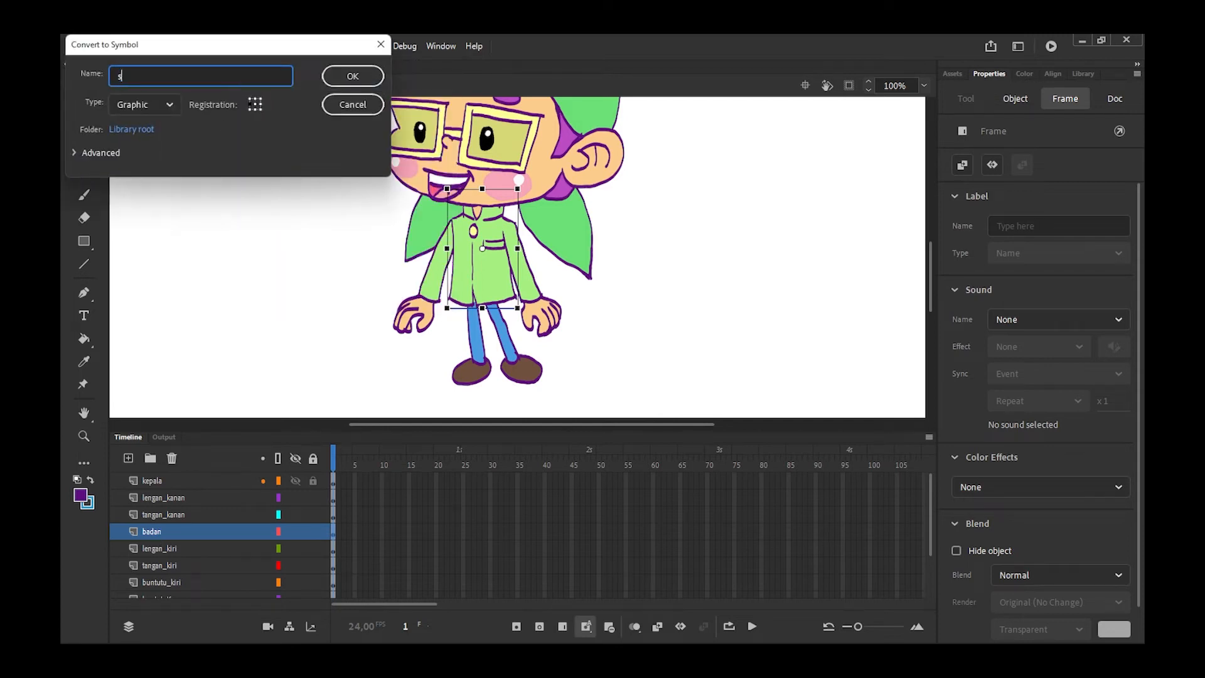
left_click(352, 76)
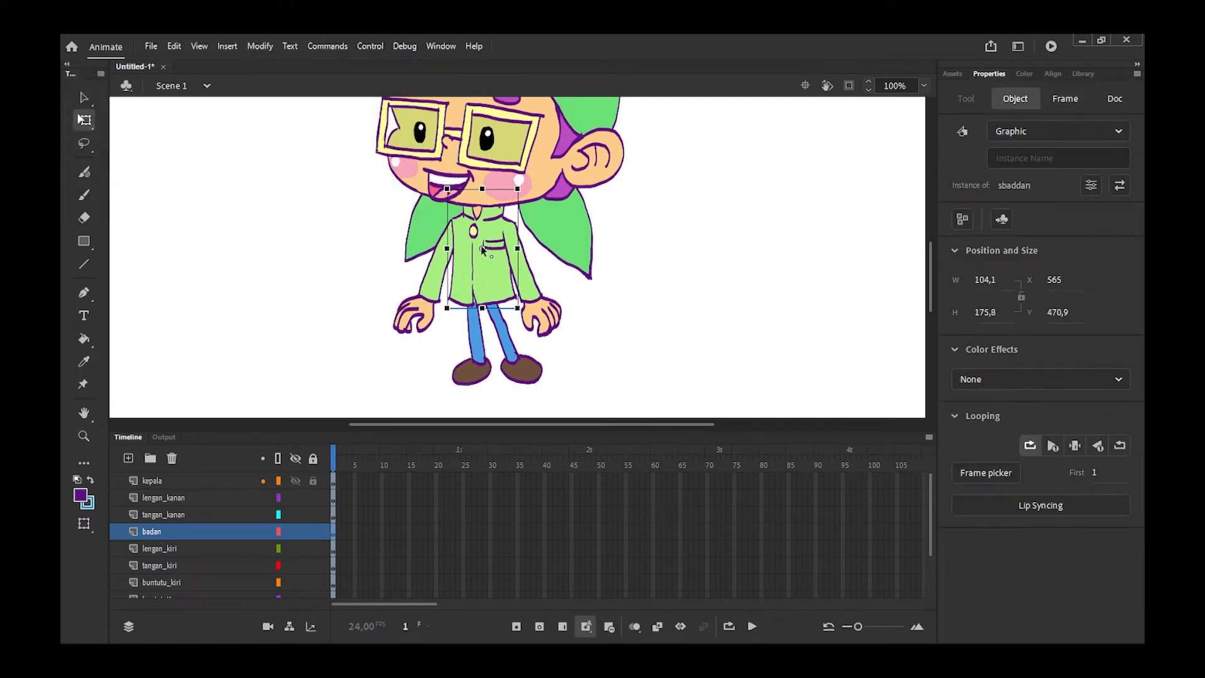
left_click_drag(529, 200, 470, 169)
key("ctrl+z")
Convert the lengan_kiri artwork to a graphic symbol named slengankiri and test the arm's rotation
left_click(159, 548)
left_click(260, 46)
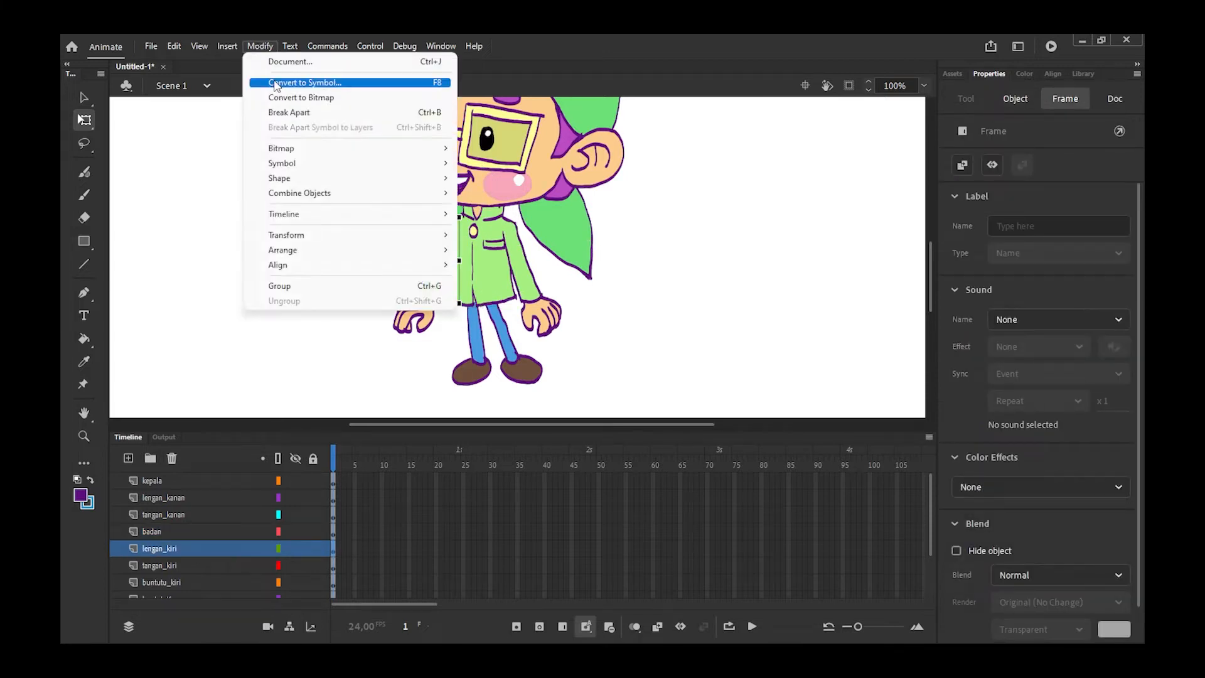
left_click(276, 81)
type("slengankiri")
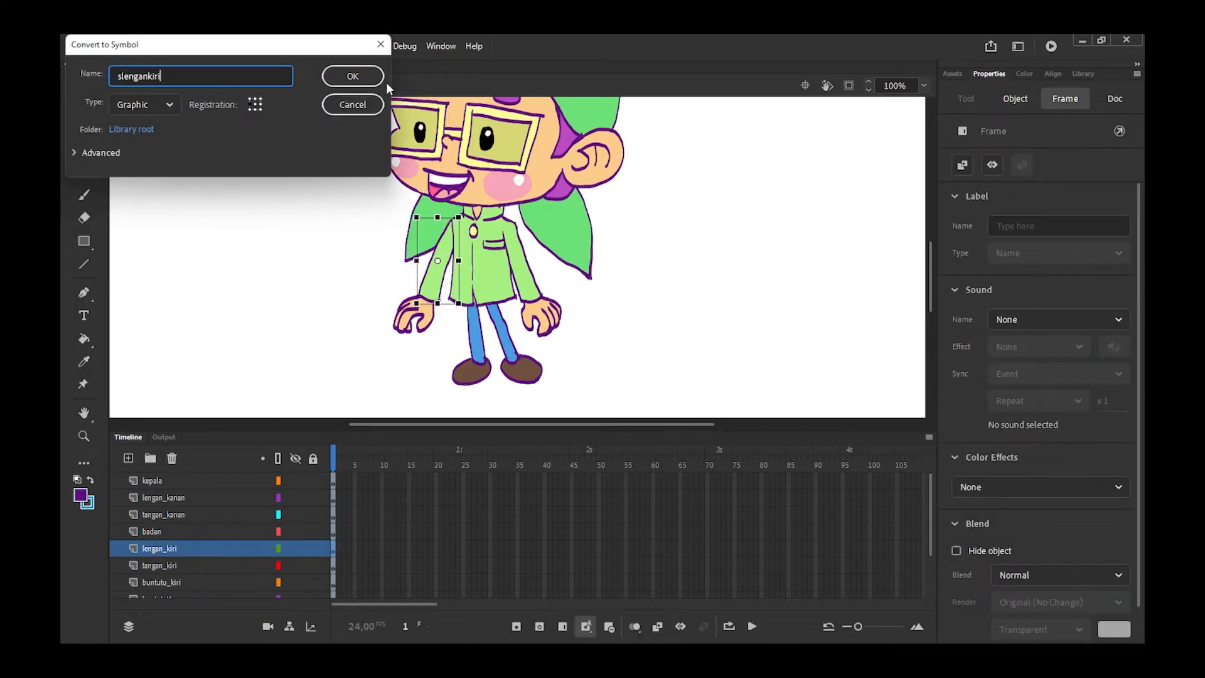
left_click(353, 76)
mouse_move(464, 307)
left_mouse_down()
mouse_move(439, 291)
mouse_move(463, 307)
left_mouse_up()
Convert the tangan_kiri artwork to a graphic symbol named stangankiri and undo a test rotation of the hand
left_click(414, 317)
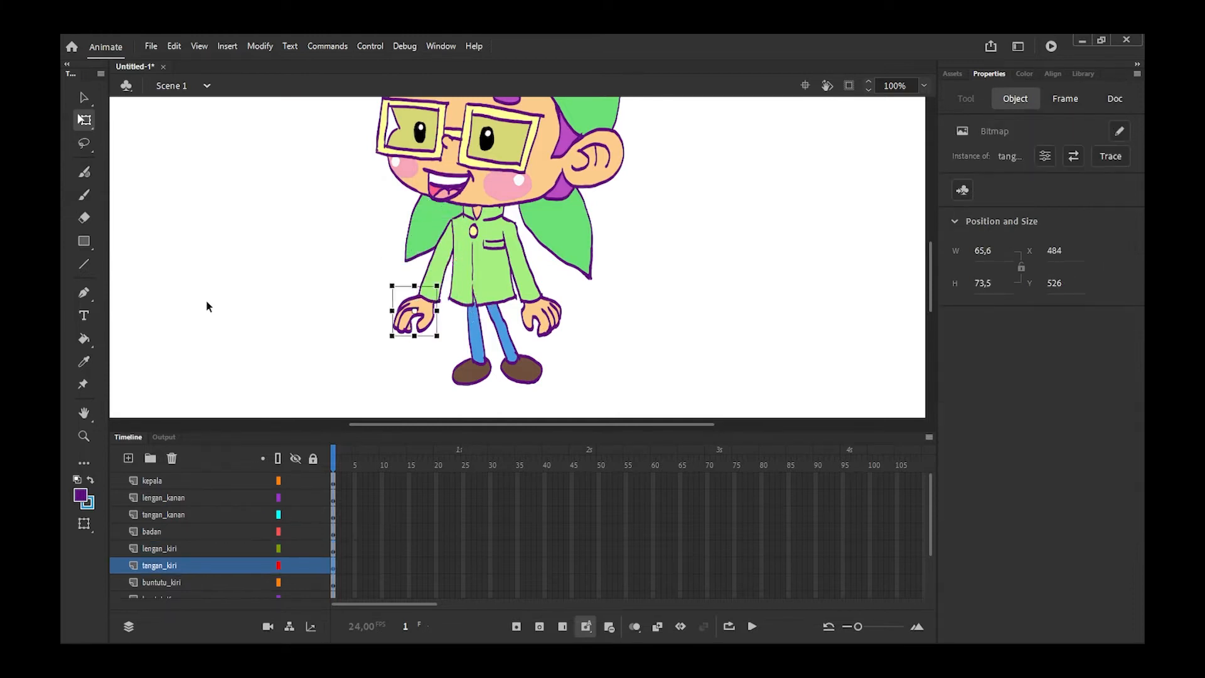
left_click(260, 46)
left_click(276, 81)
type("stangankiri")
left_click(353, 76)
left_click_drag(434, 349, 414, 347)
key("ctrl+z")
Convert the buntutu_kiri artwork to a graphic symbol named sbuntutkiri and place its transformation point near its upper end behind the head
left_click(175, 582)
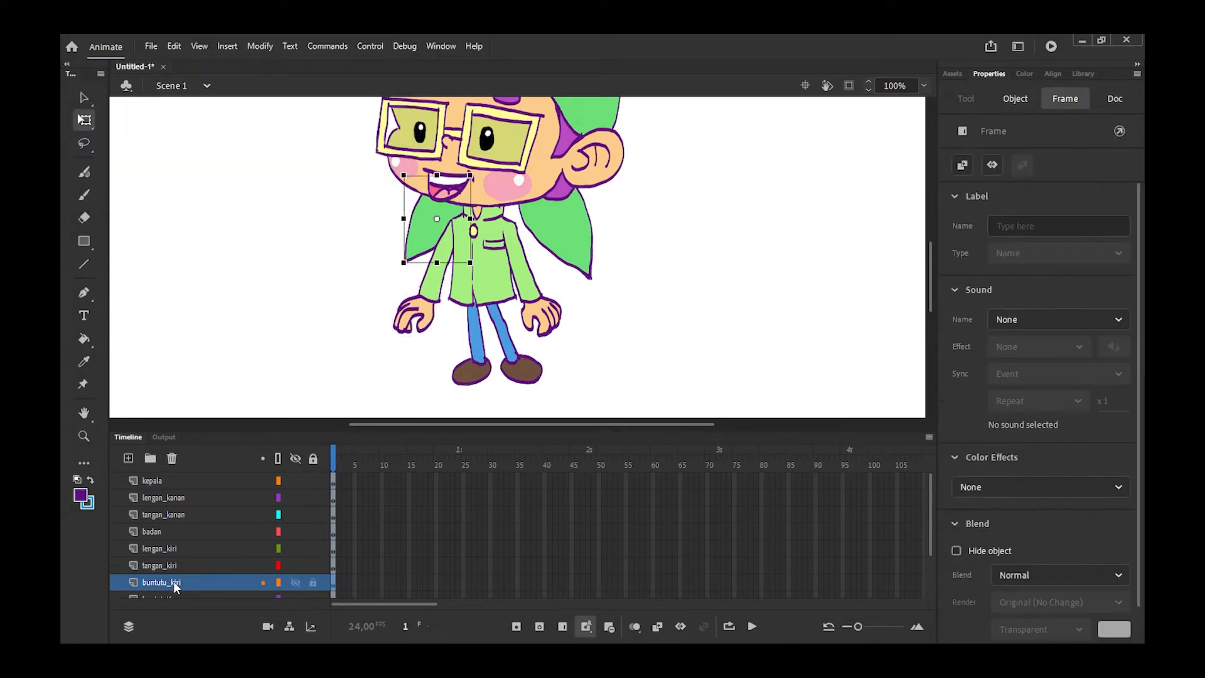
left_click(260, 46)
left_click(277, 81)
type("sbub")
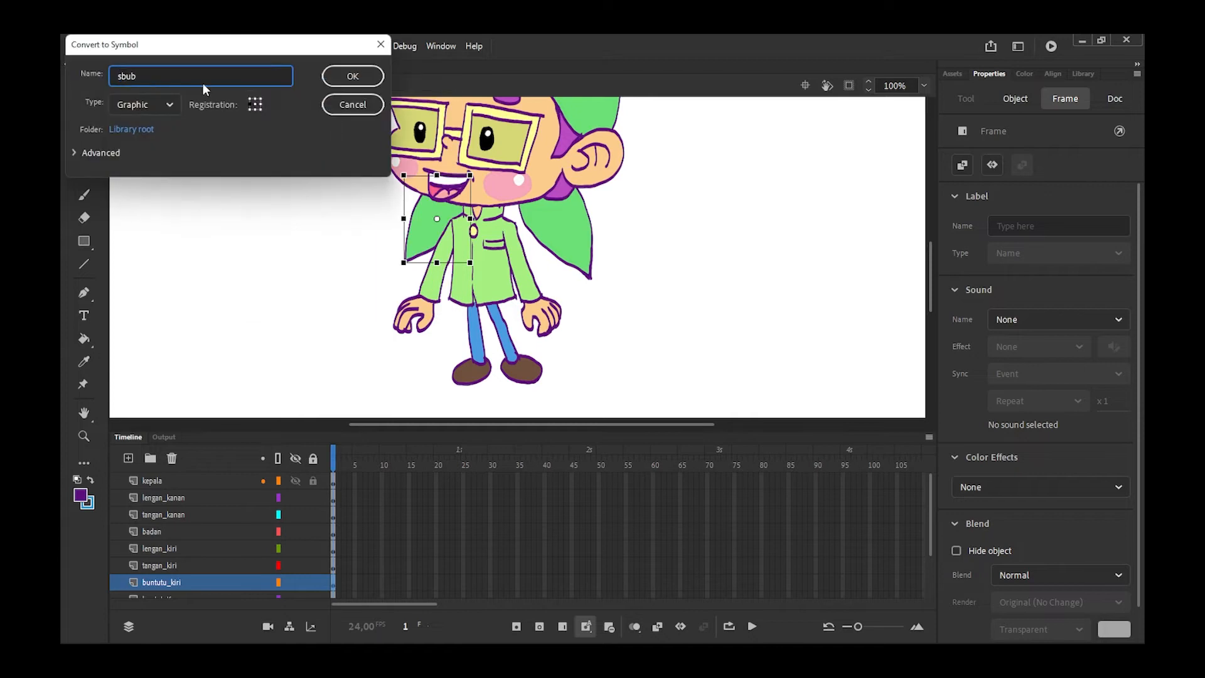
type("tutkiri")
left_click(351, 77)
left_click_drag(437, 219, 447, 189)
mouse_move(478, 271)
left_mouse_down()
mouse_move(390, 258)
mouse_move(478, 271)
left_mouse_up()
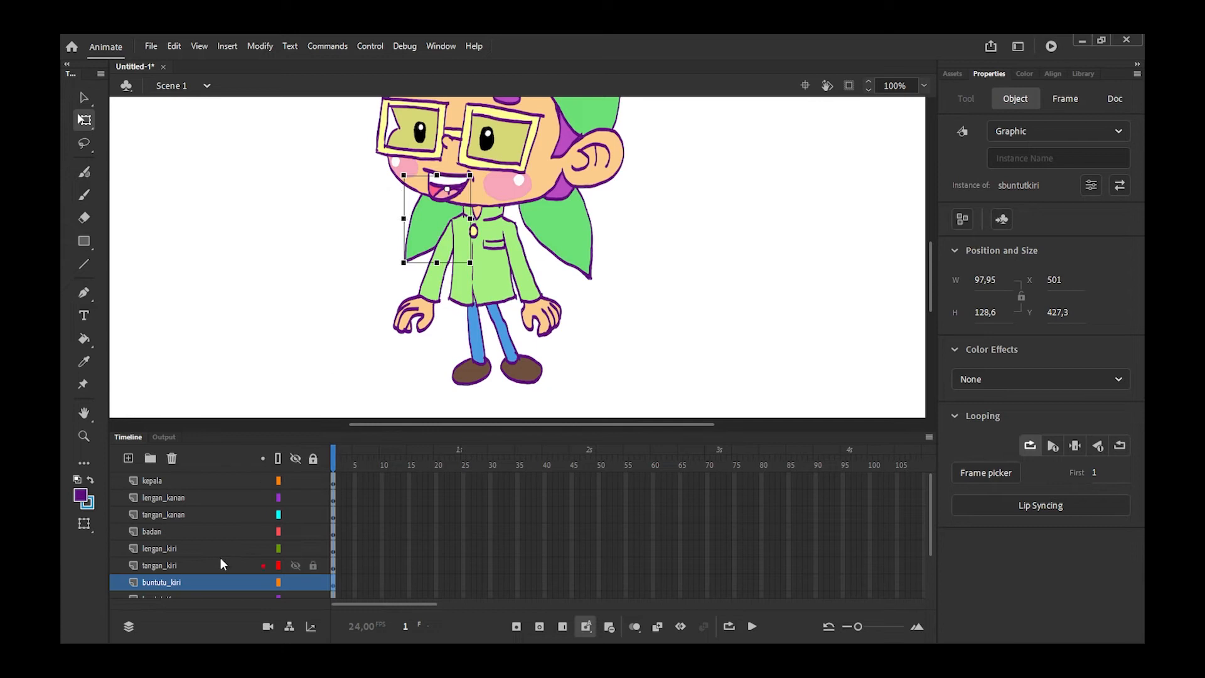
Convert the buntut_Kanan artwork to a graphic symbol named sbuntutkanan, with its transformation point near its upper end
scroll(220, 556, "down", 2)
left_click(170, 564)
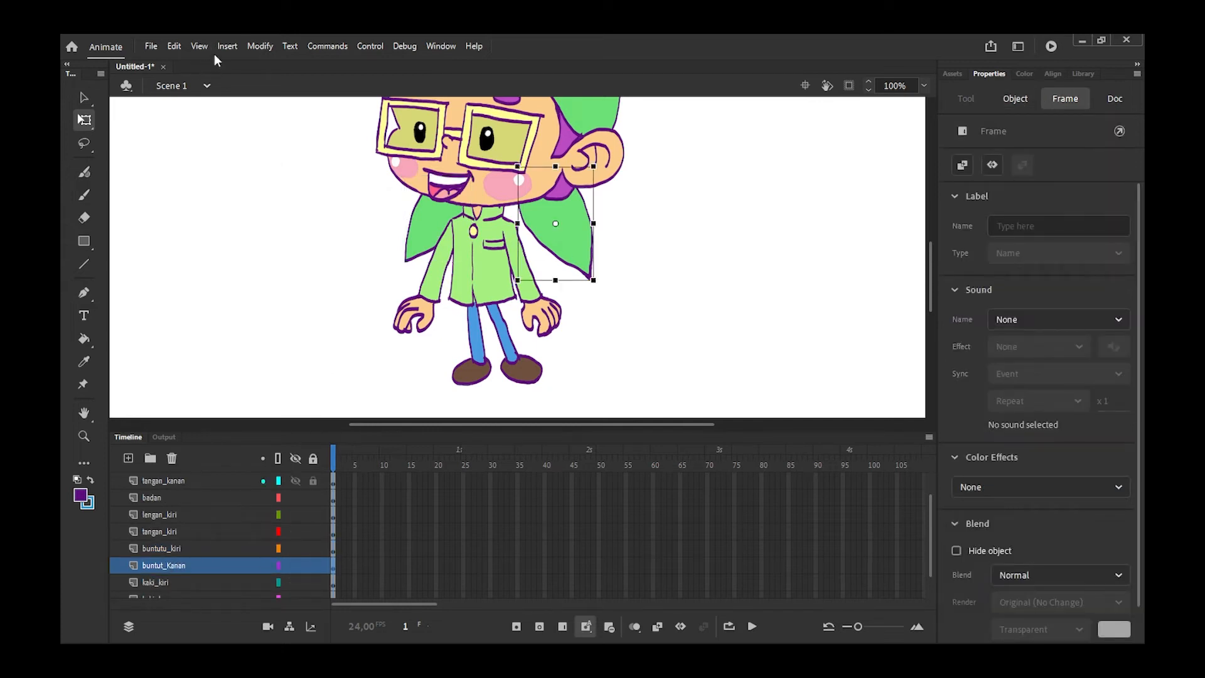
left_click(260, 46)
left_click(279, 82)
type("sbuntutkanan")
left_click(353, 76)
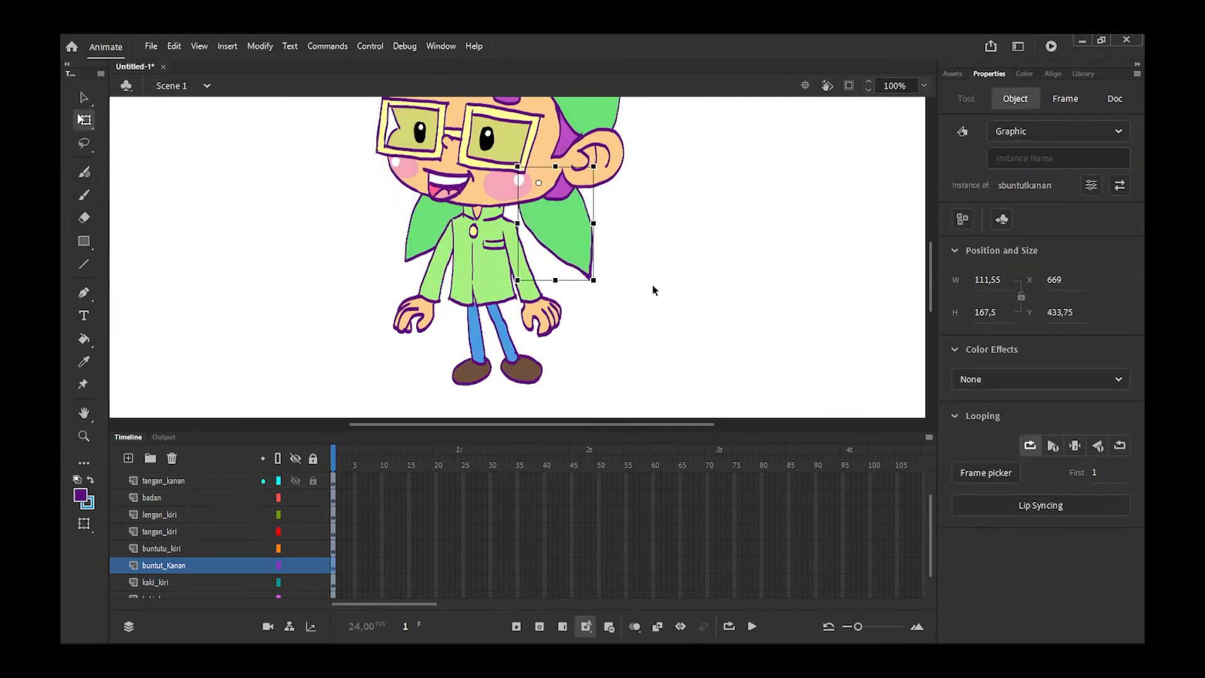
Convert the kaki_kiri artwork to a graphic symbol named skakikiri, with its transformation point at the top of the leg
left_click(156, 582)
left_click(260, 46)
left_click(278, 82)
type("skakikiri")
key("Return")
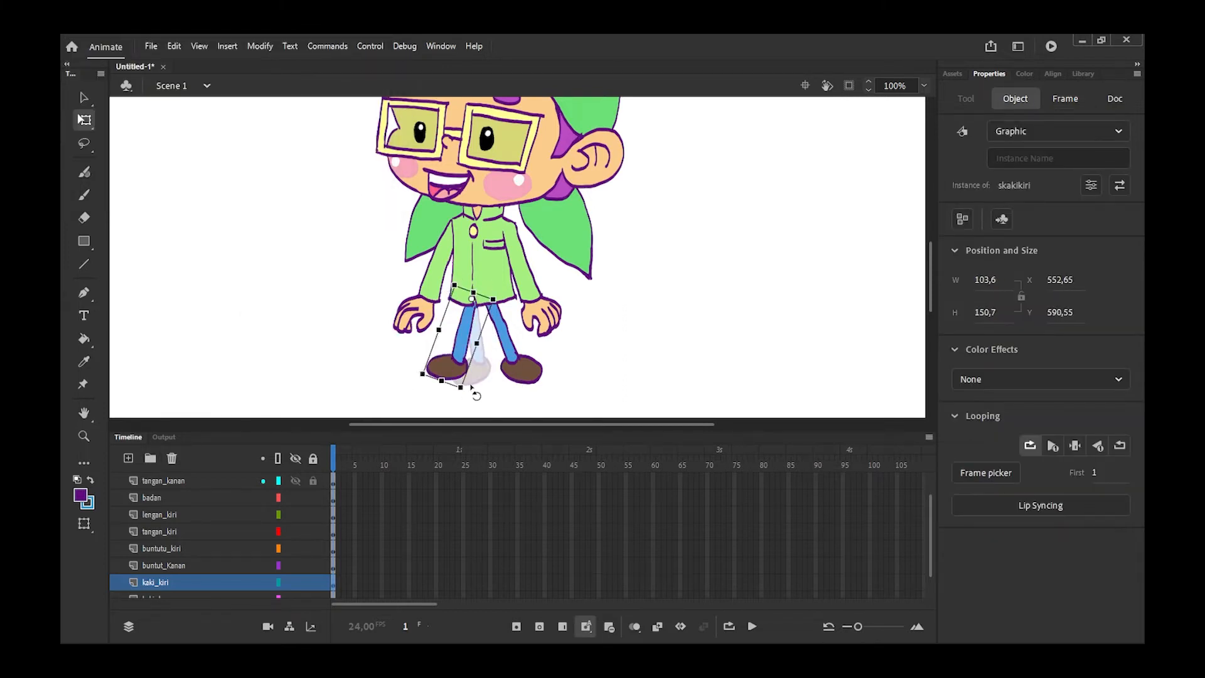
Convert the kaki_kanan artwork to a graphic symbol named skakikanan, with its transformation point at the top of the leg, and undo a test rotation
left_click(530, 372)
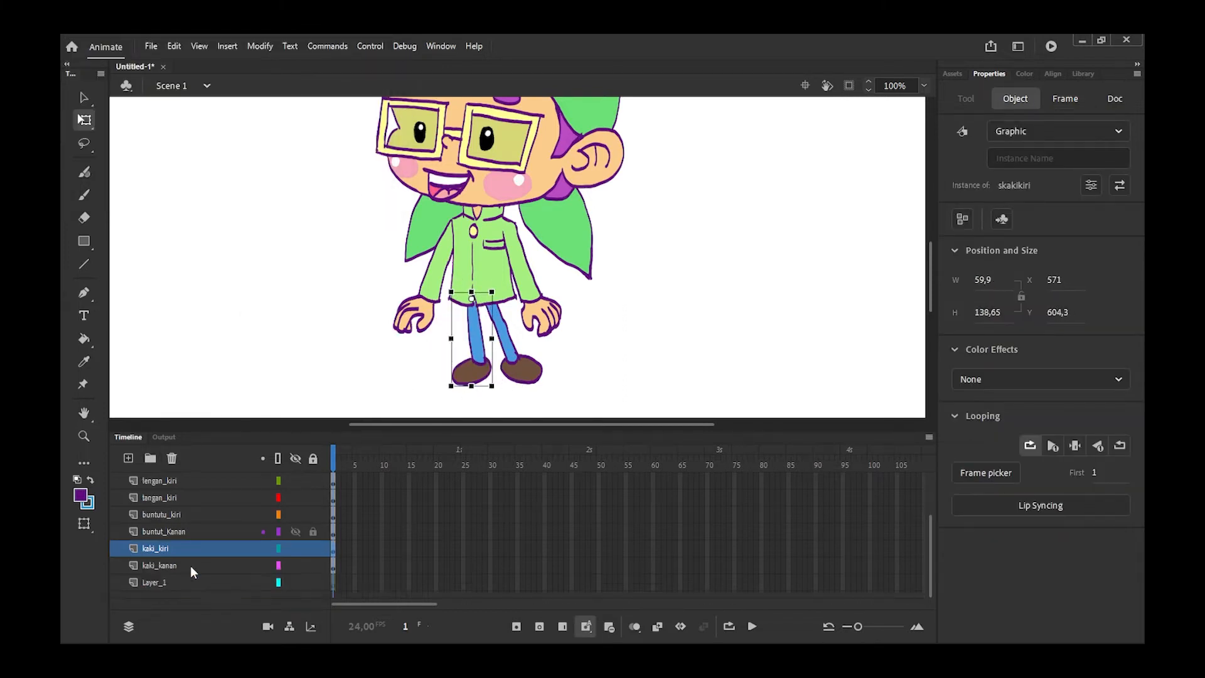
left_click(260, 46)
left_click(279, 81)
type("skakikanan")
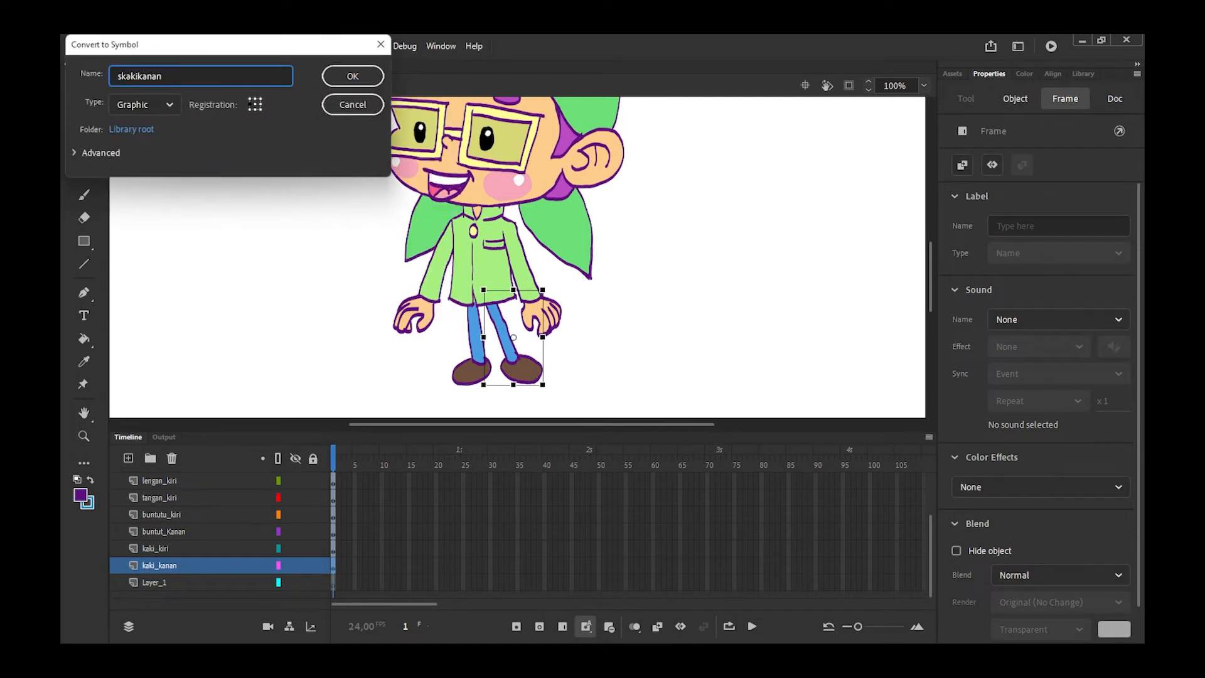
left_click(352, 76)
left_click_drag(549, 384, 570, 402)
key("ctrl+z")
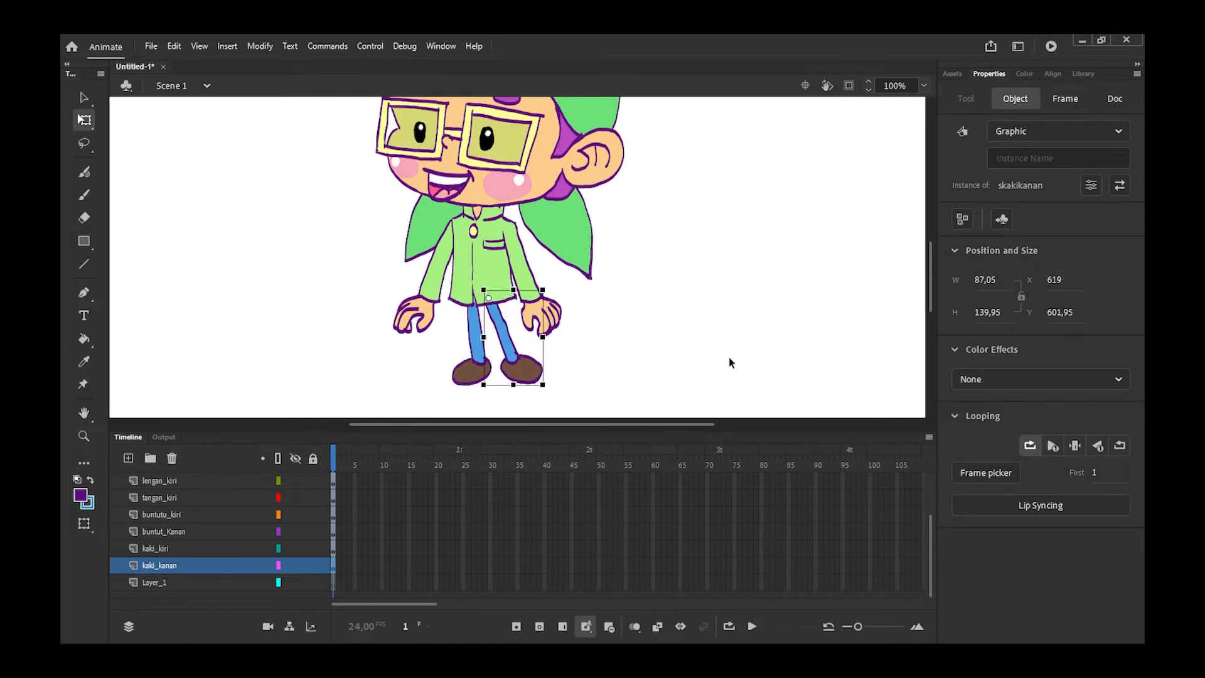
Examine the body-part symbols in the library one by one, from skakikiri up to skepala
left_click(1067, 99)
left_click(1083, 73)
left_click(979, 443)
left_click(989, 420)
left_click(982, 398)
left_click(982, 376)
left_click(983, 353)
left_click(982, 331)
left_click(984, 309)
left_click(987, 287)
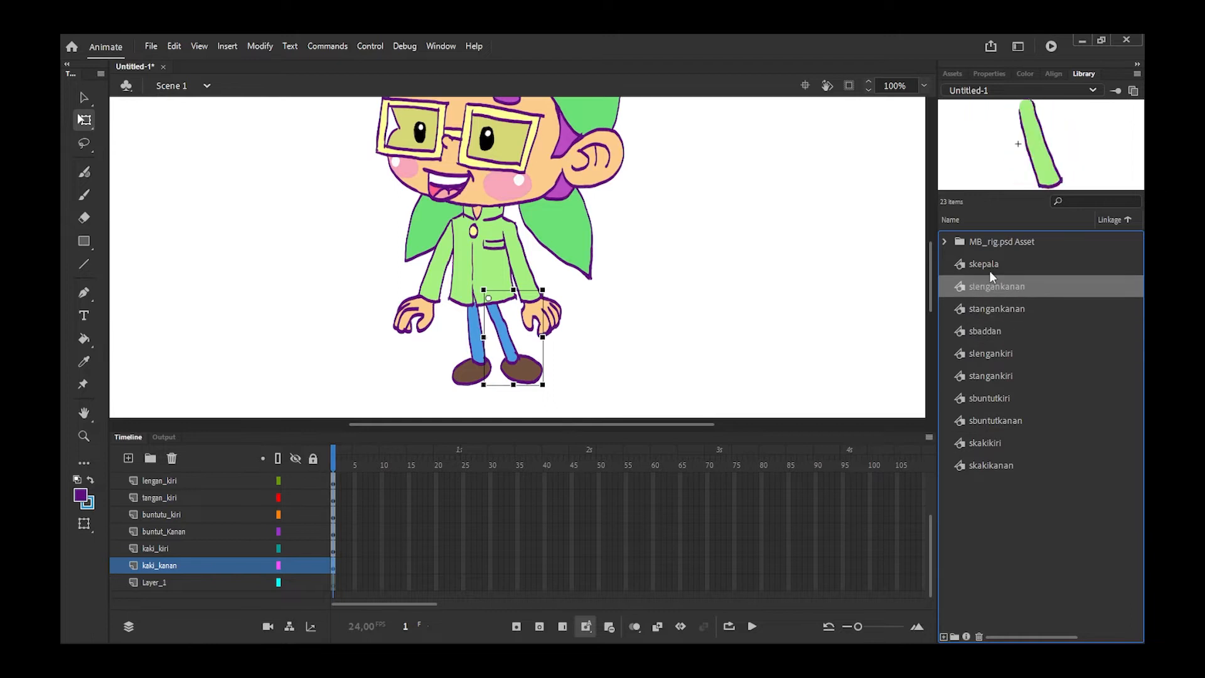
left_click(989, 266)
scroll(930, 539, "up", 2)
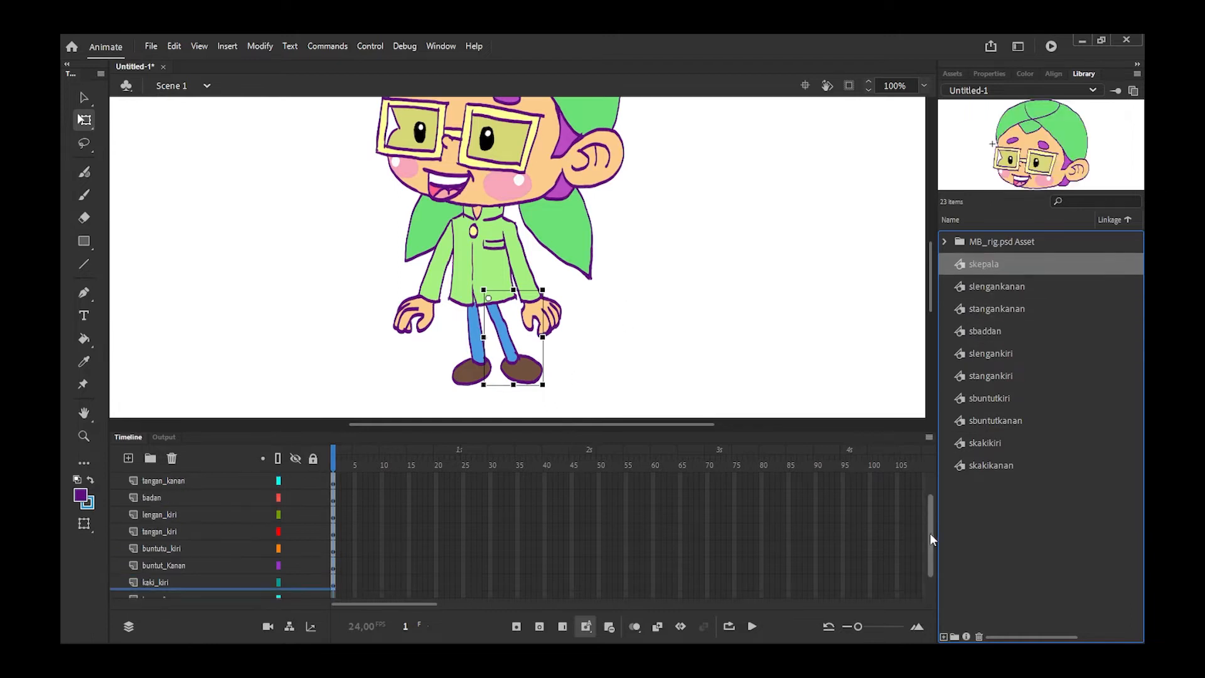
Save the document as Rigging_Bambi_220614 in the bahan ajar bambi folder
left_click(151, 46)
left_click(241, 178)
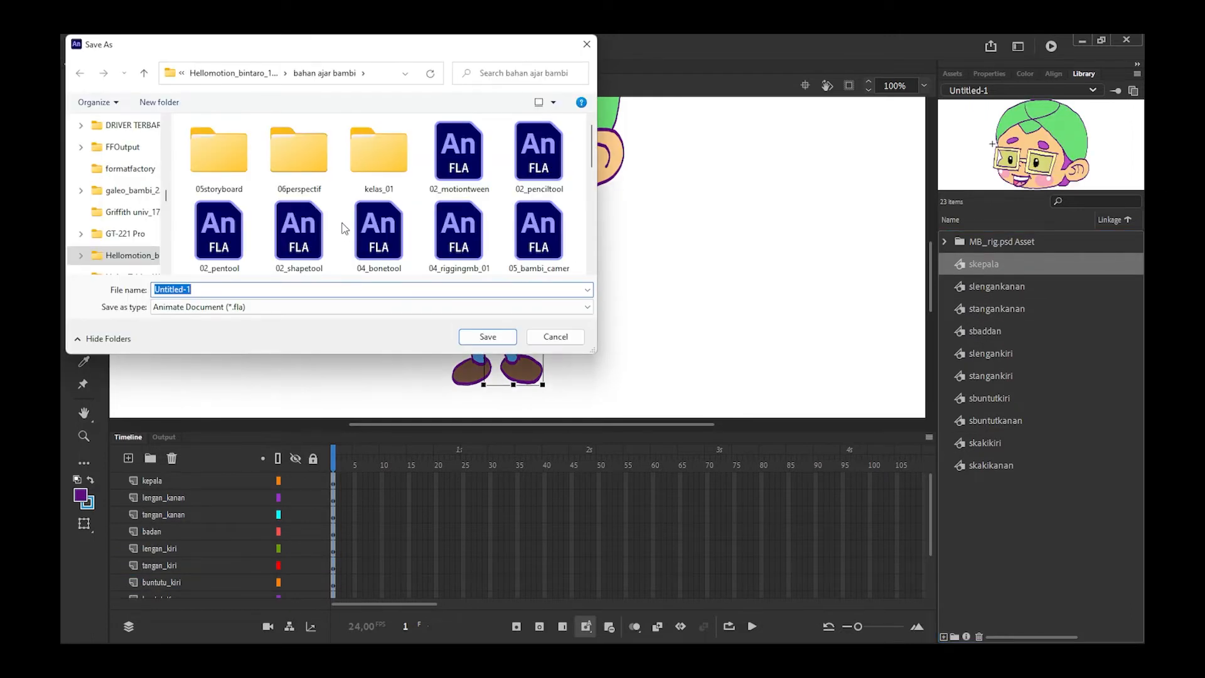
type("Rig")
type("ging_Bambi_220614")
left_click(488, 337)
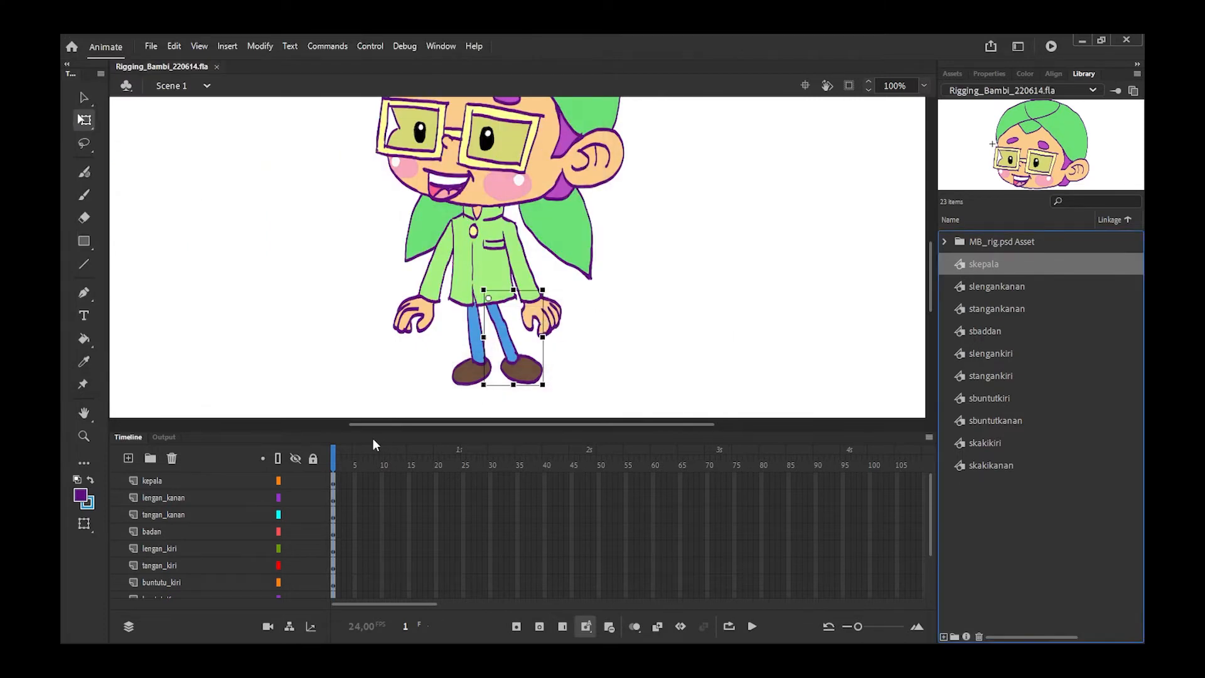
Activate the Bone tool, show the layer parenting view in the timeline, and bring the character's head into view
key("m")
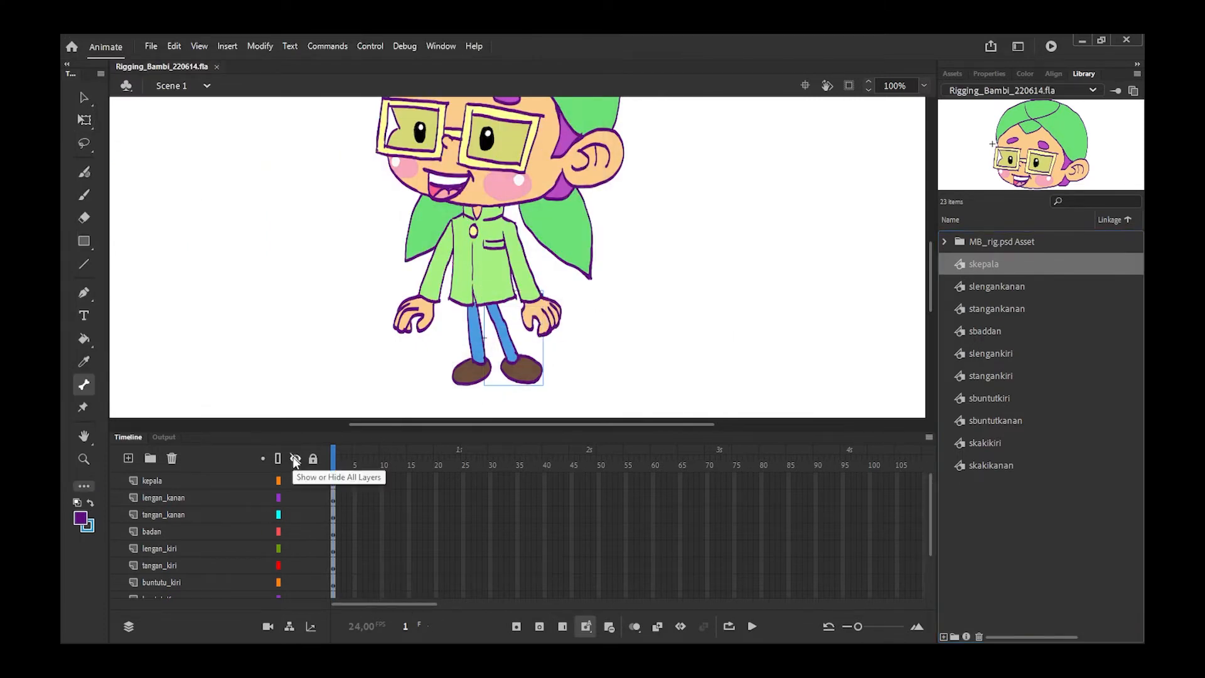
left_click(289, 627)
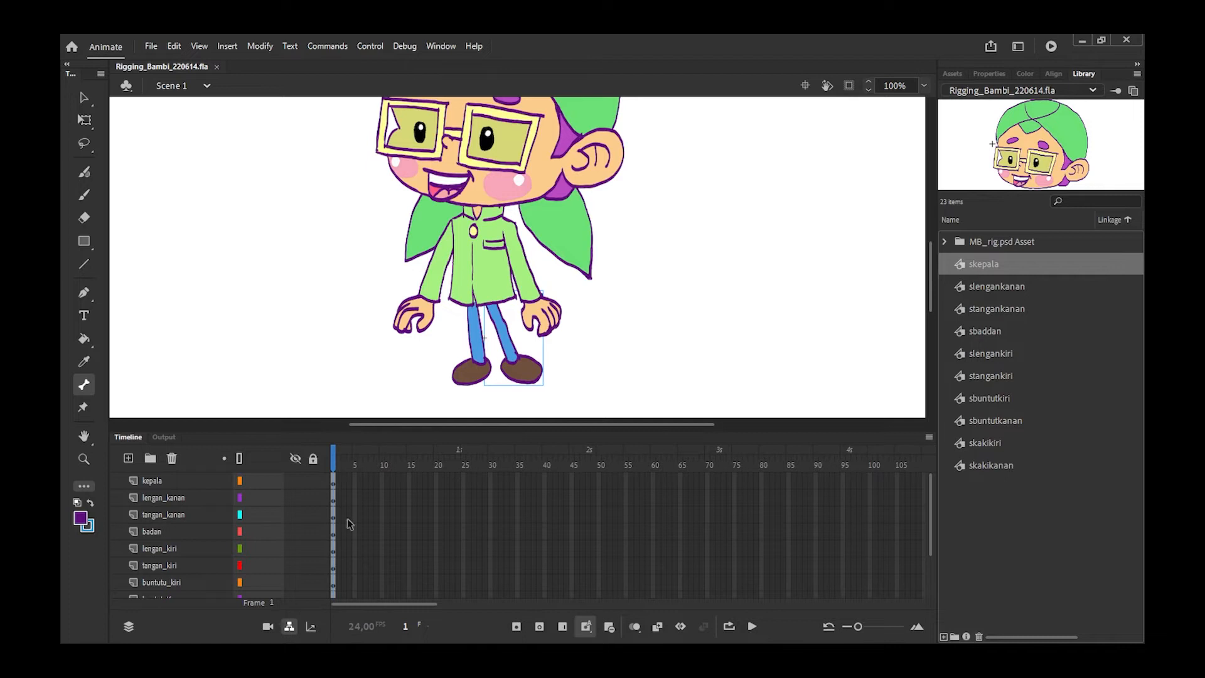
left_click_drag(931, 304, 931, 282)
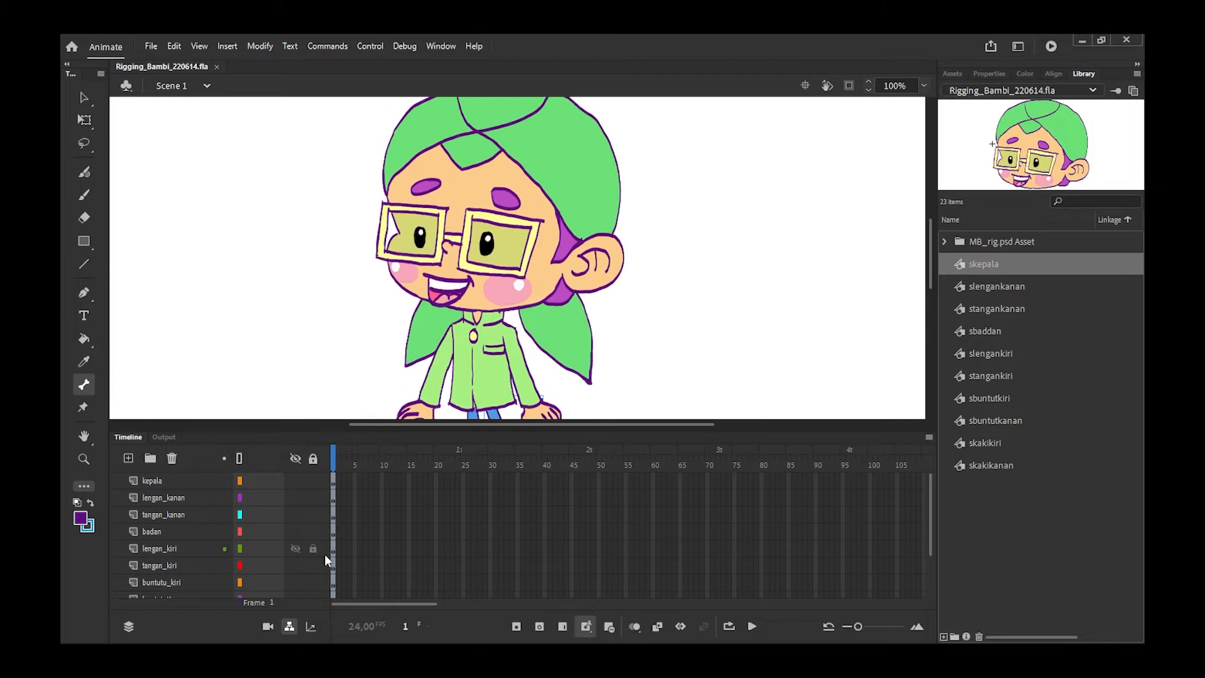
Parent the buntut_Kanan and buntutu_kiri layers to the kepala layer in the layer parenting view
mouse_move(931, 507)
left_mouse_down()
mouse_move(930, 547)
mouse_move(928, 529)
left_mouse_up()
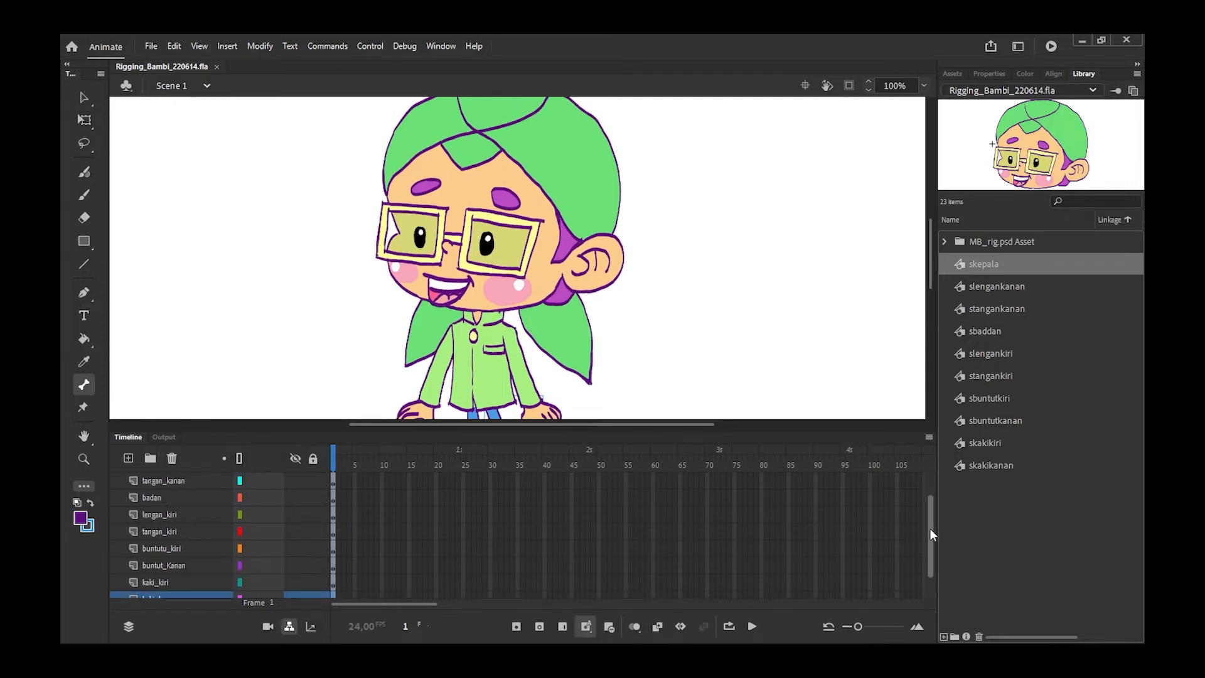
left_click_drag(245, 565, 241, 480)
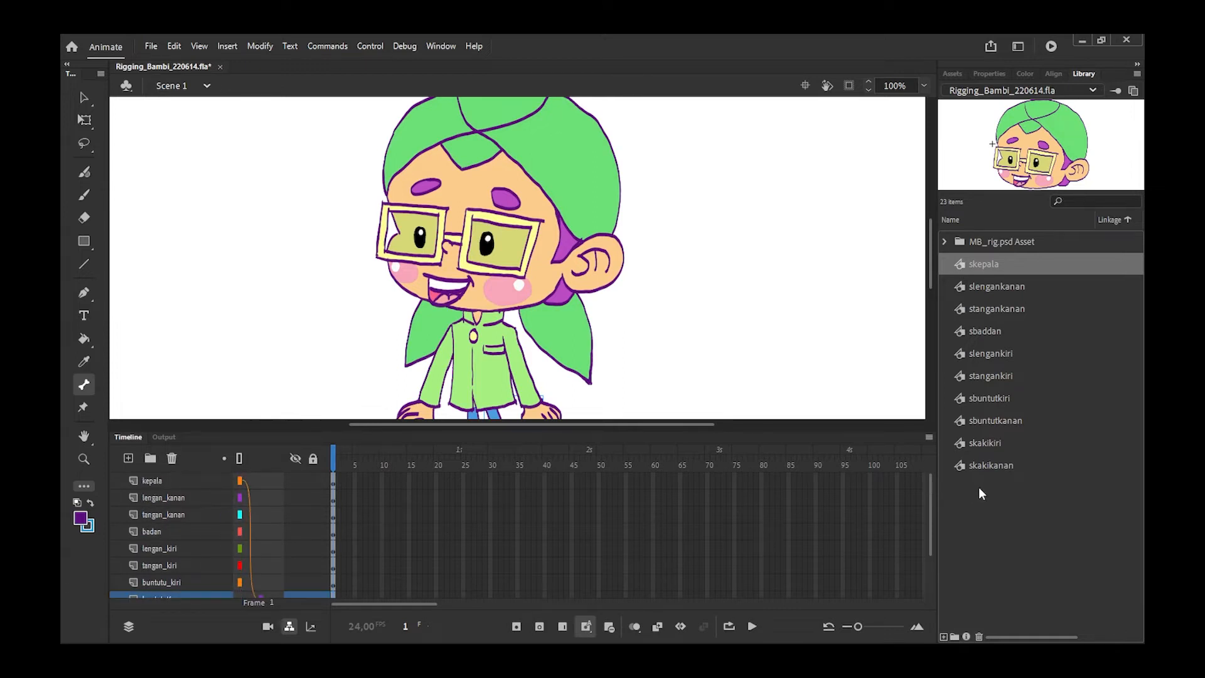
left_click_drag(929, 504, 926, 528)
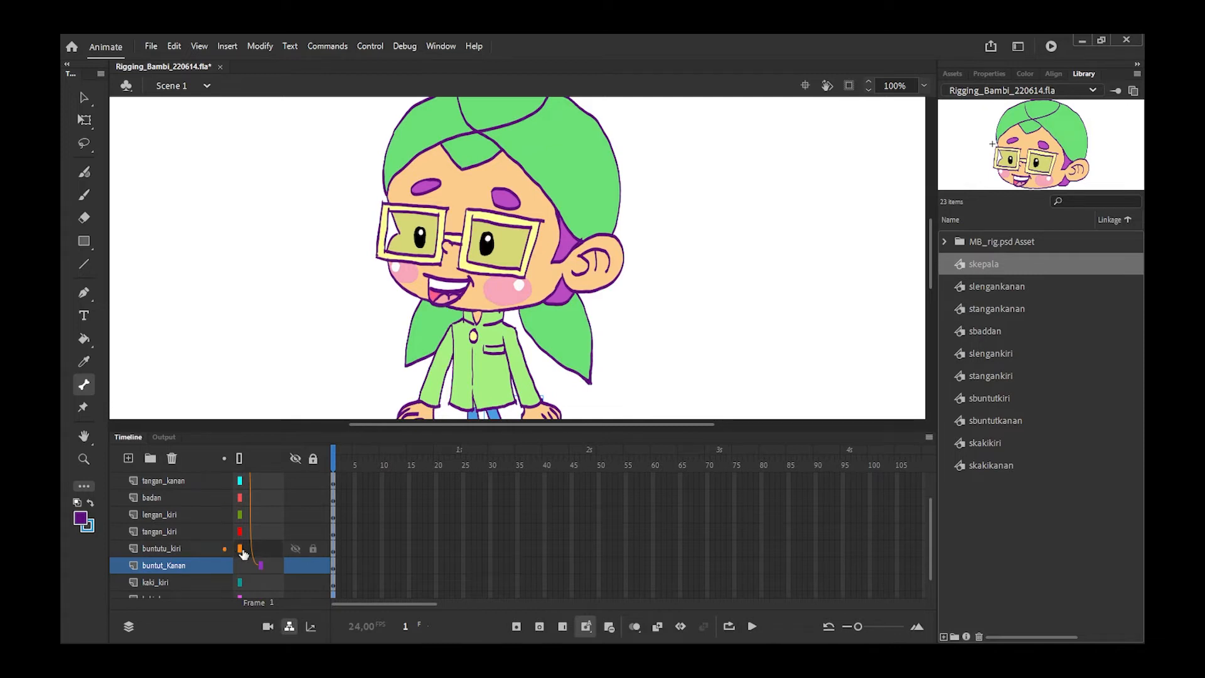
left_click_drag(249, 549, 241, 481)
Nudge kepala's transformation point toward the neck with the Free Transform tool and try out rotations of kepala and buntutu_kiri
left_click(83, 120)
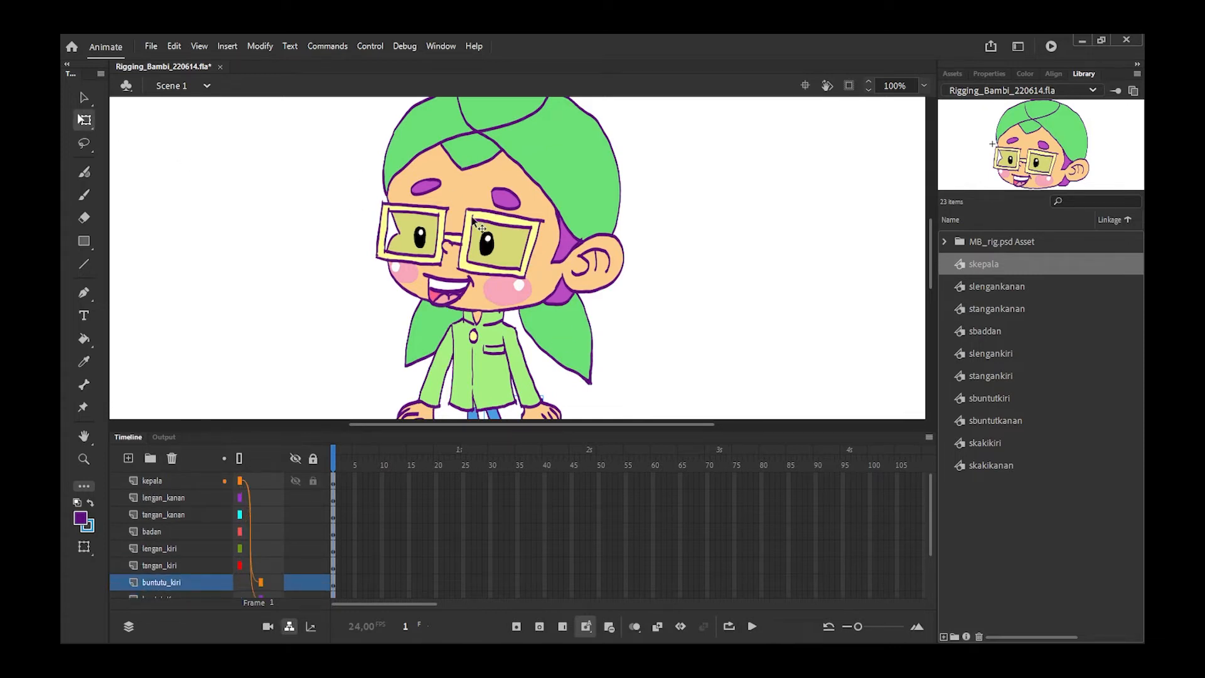
left_click(169, 478)
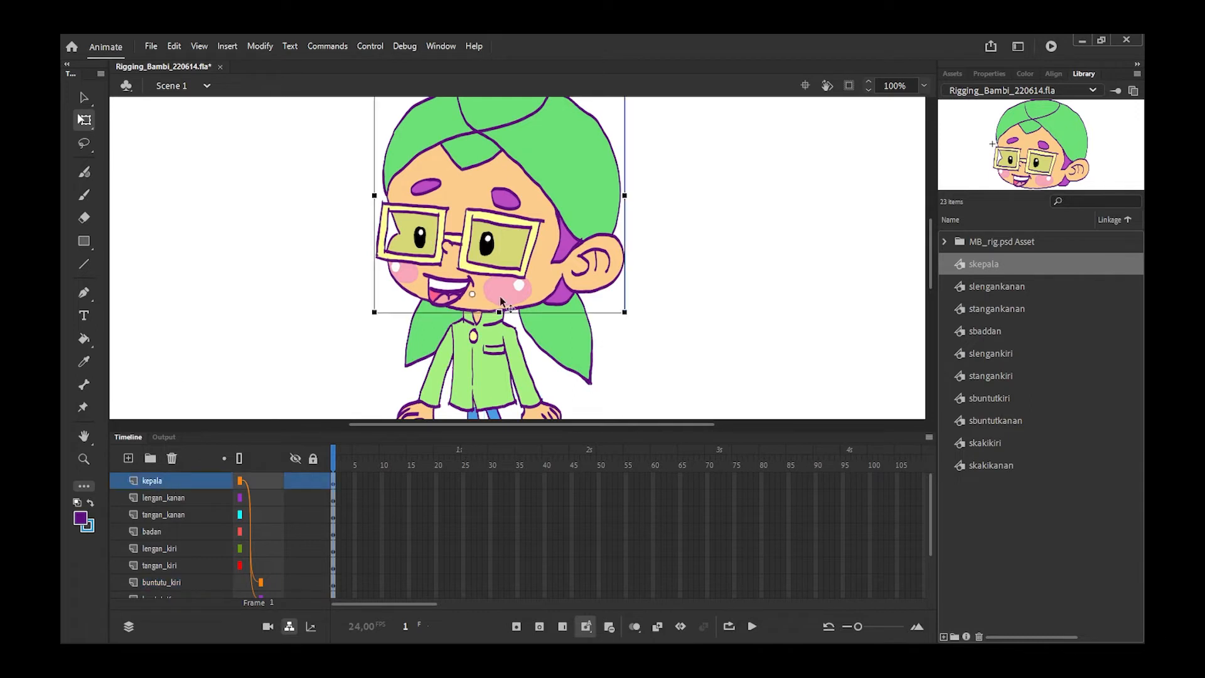
mouse_move(632, 317)
left_mouse_down()
mouse_move(649, 333)
mouse_move(675, 257)
mouse_move(612, 349)
mouse_move(643, 308)
mouse_move(636, 322)
left_mouse_up()
mouse_move(640, 318)
left_mouse_down()
mouse_move(672, 238)
mouse_move(646, 351)
mouse_move(632, 314)
left_mouse_up()
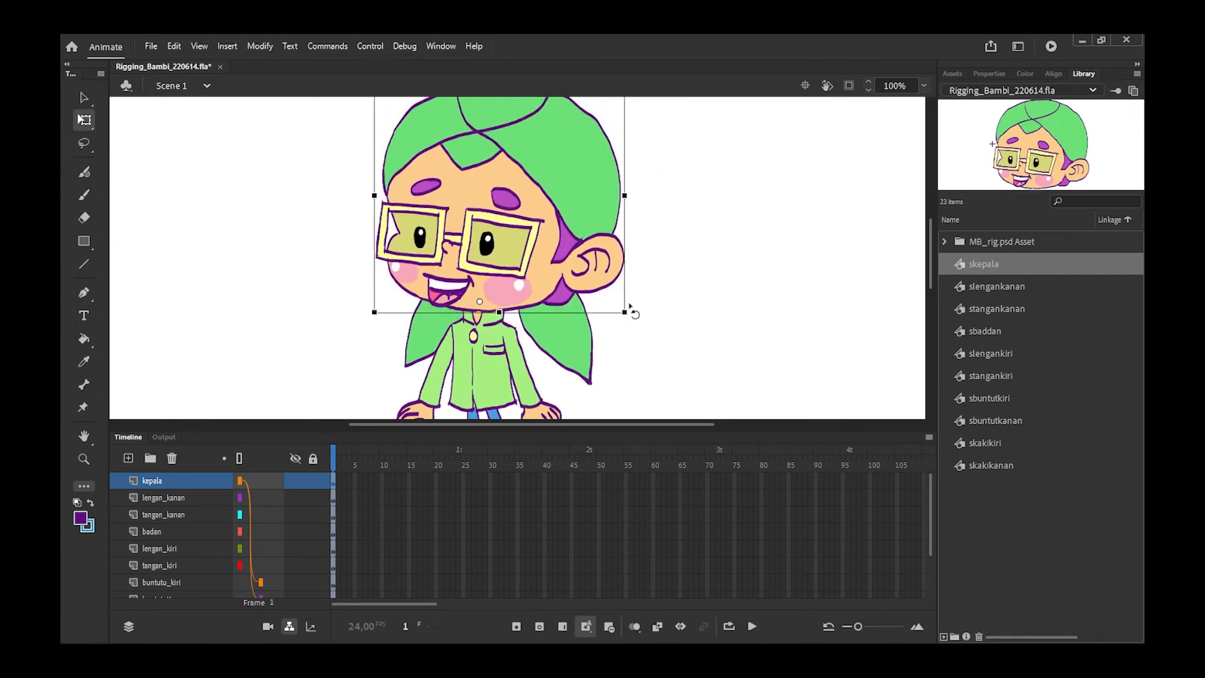
left_click(163, 582)
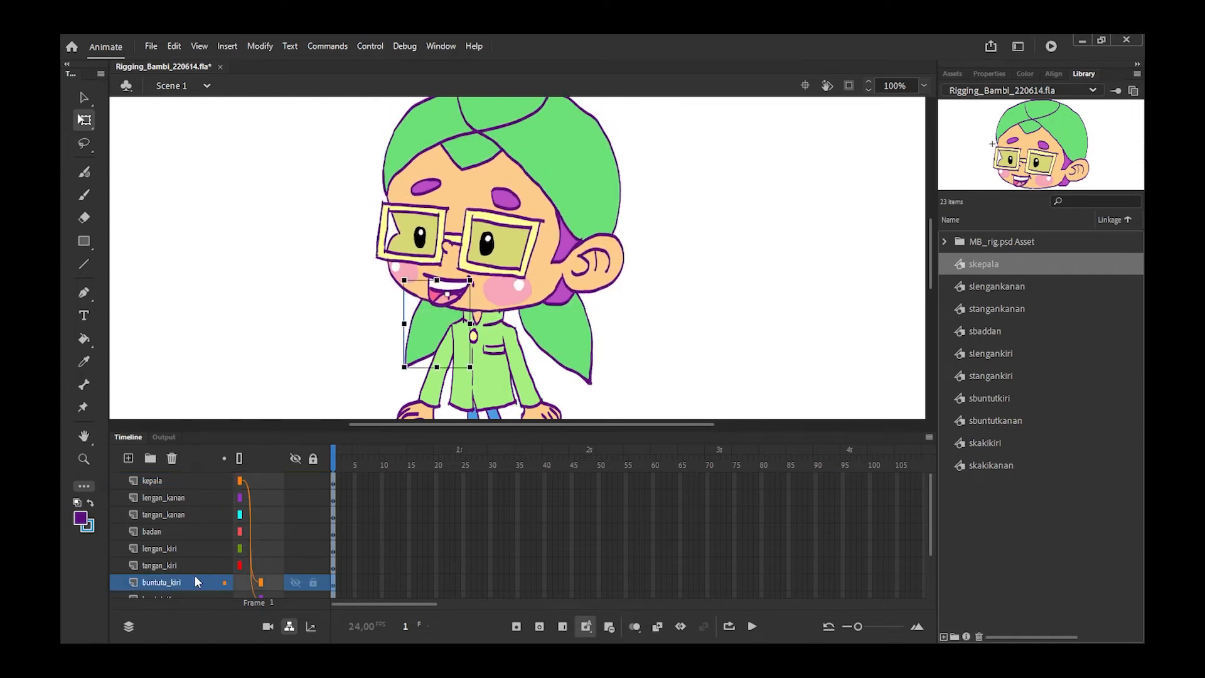
mouse_move(478, 369)
left_mouse_down()
mouse_move(518, 382)
mouse_move(457, 381)
mouse_move(478, 387)
left_mouse_up()
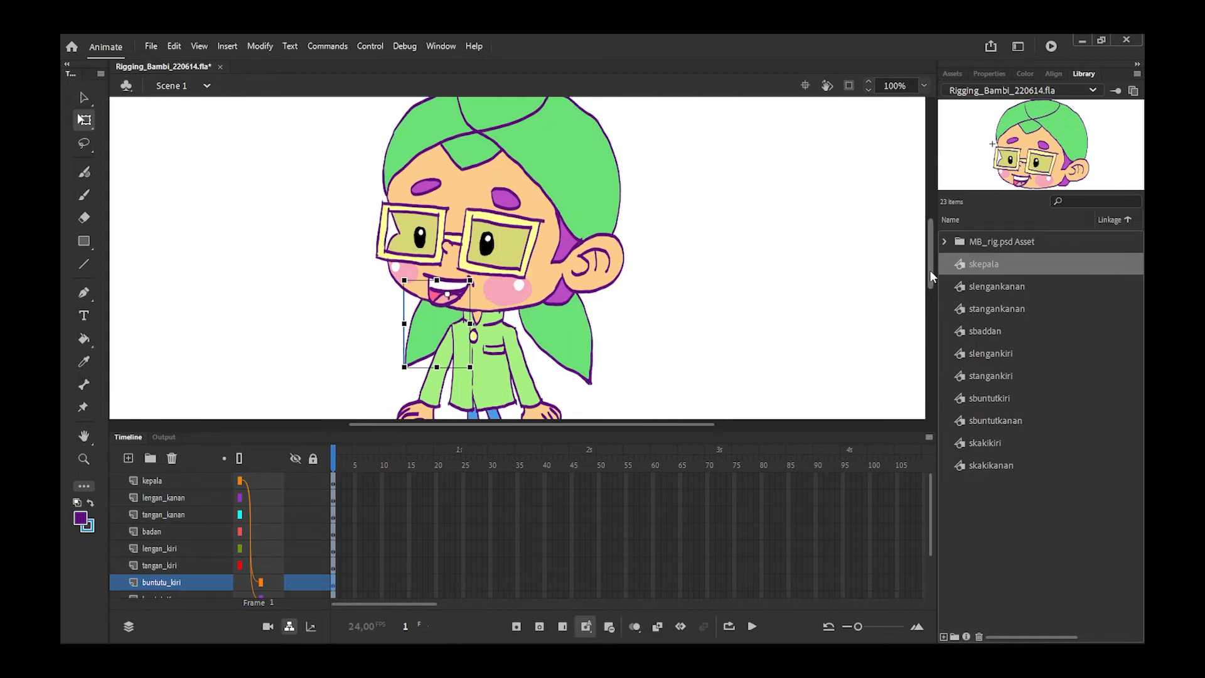
Parent the tangan_kiri layer to the lengan_kiri layer
left_click_drag(928, 270, 929, 305)
scroll(933, 505, "down", 4)
scroll(926, 522, "up", 3)
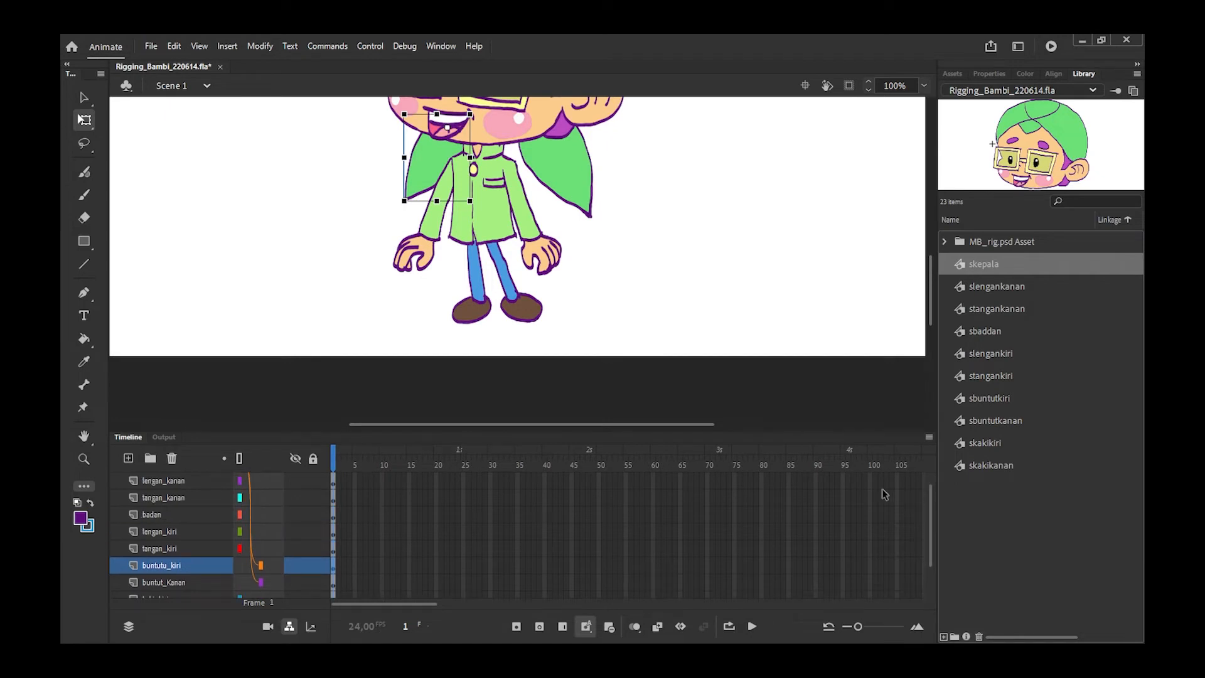
left_click_drag(240, 548, 239, 531)
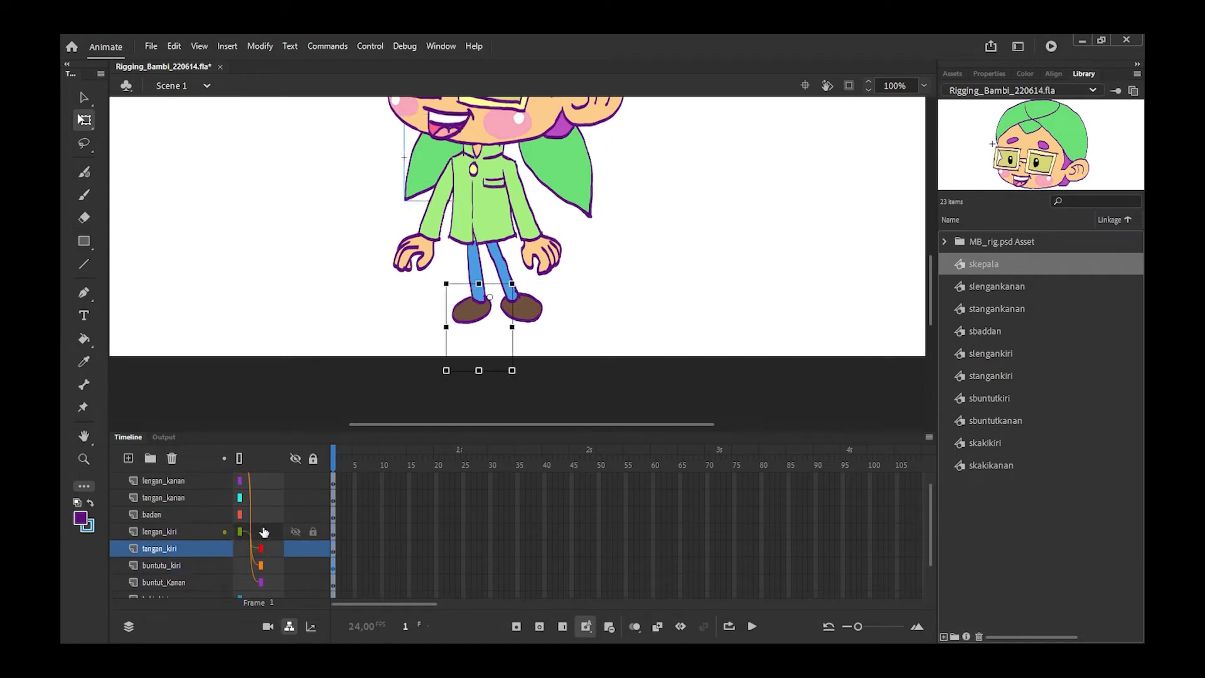
left_click(799, 405)
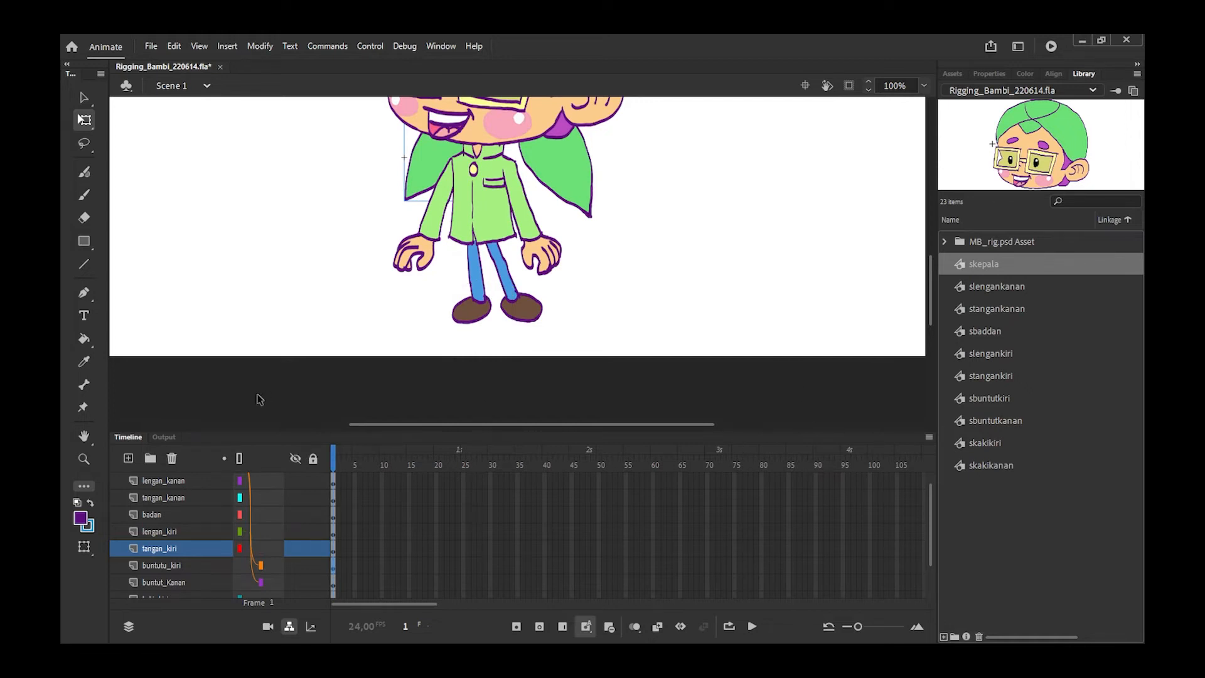
left_click_drag(261, 548, 261, 527)
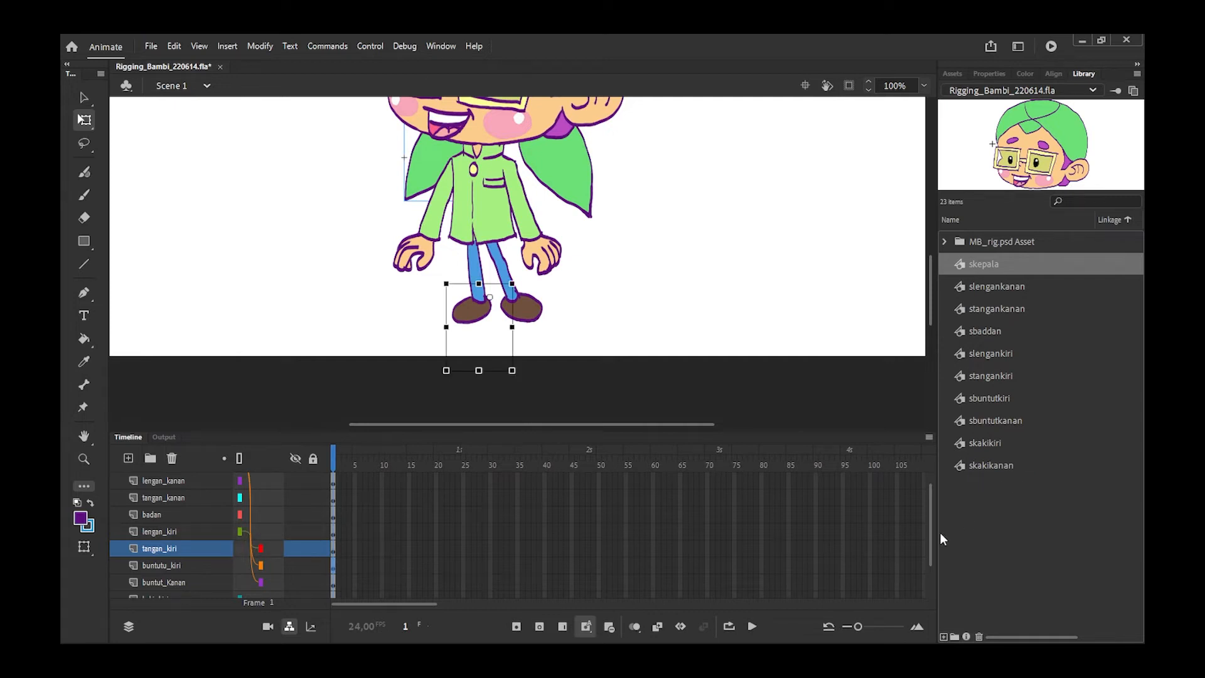
Parent the lengan_kiri layer to badan, and undo the test rotations of the arm and the body
left_click_drag(931, 529, 931, 518)
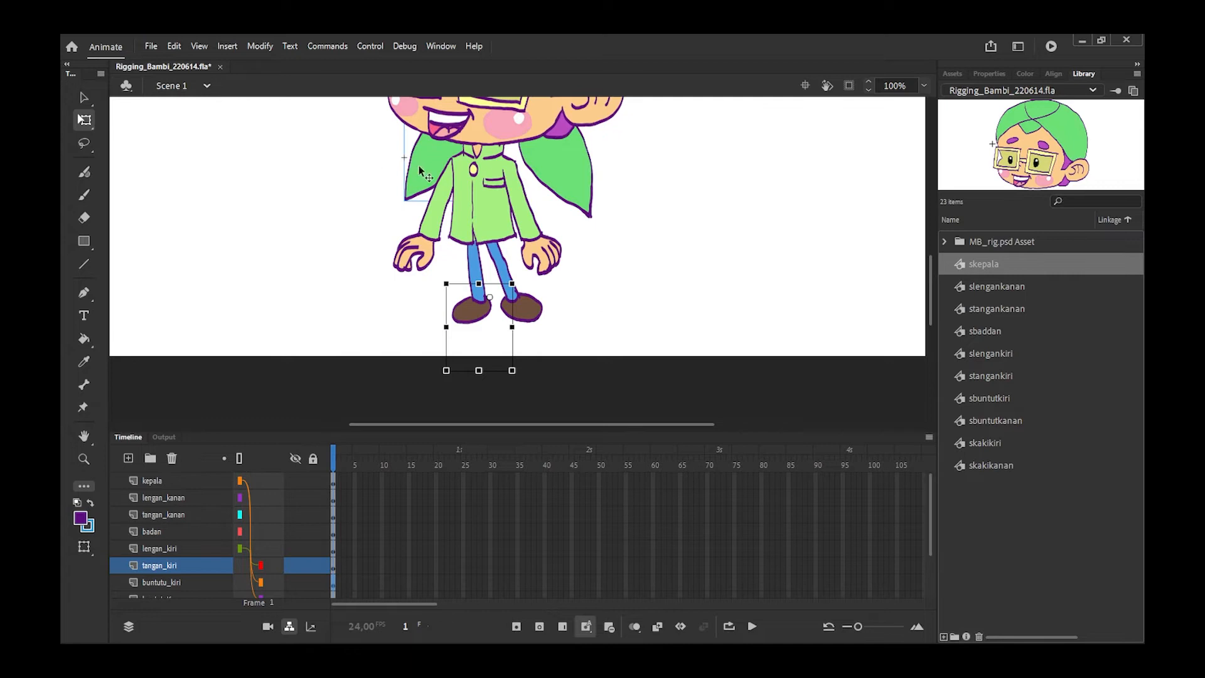
left_click(450, 176)
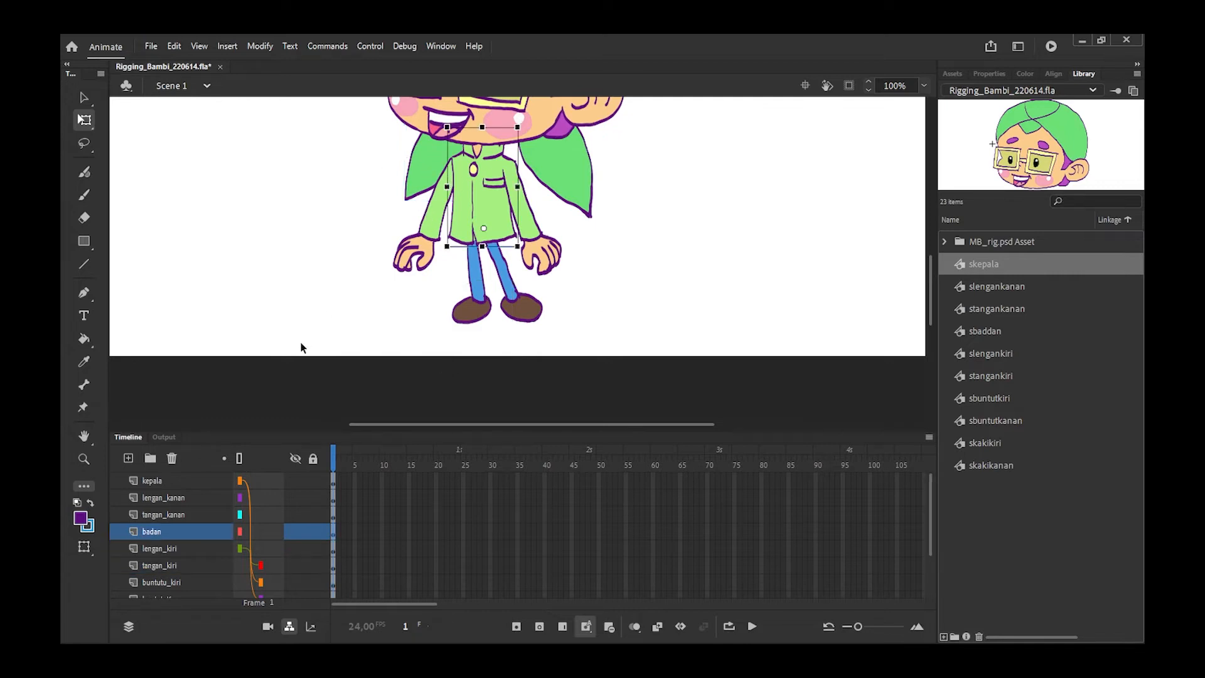
left_click(163, 548)
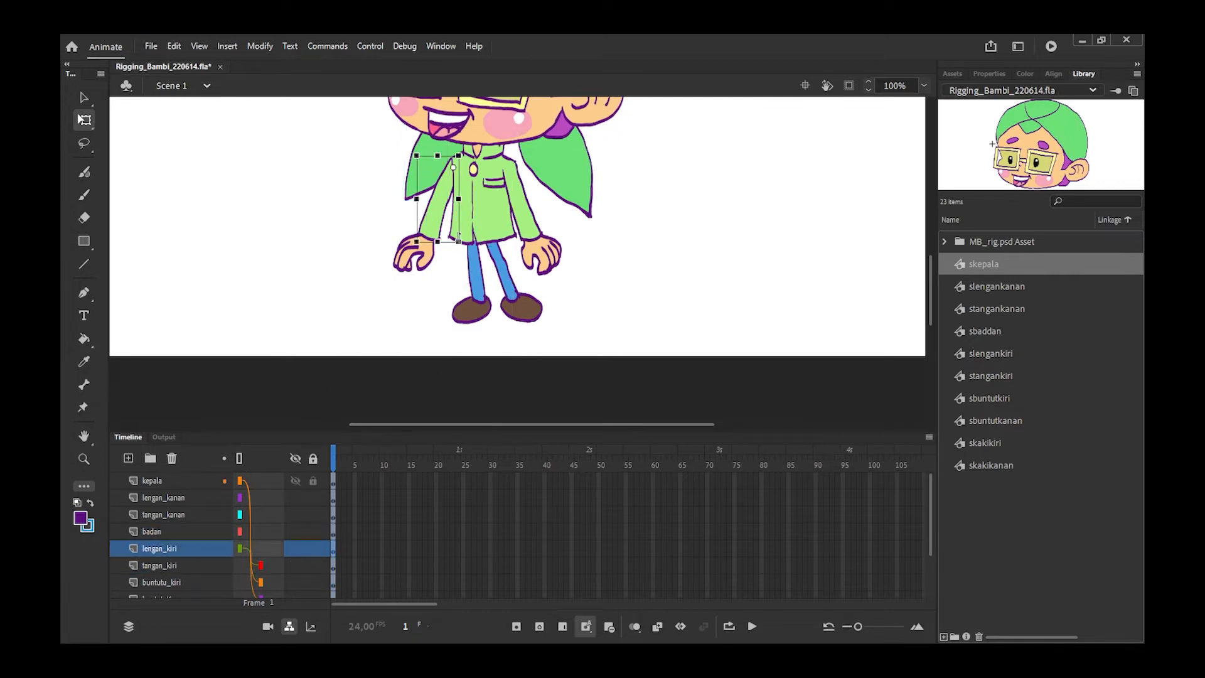
mouse_move(467, 241)
left_mouse_down()
mouse_move(425, 242)
mouse_move(460, 257)
left_mouse_up()
key("ctrl+z")
left_click_drag(246, 551, 251, 531)
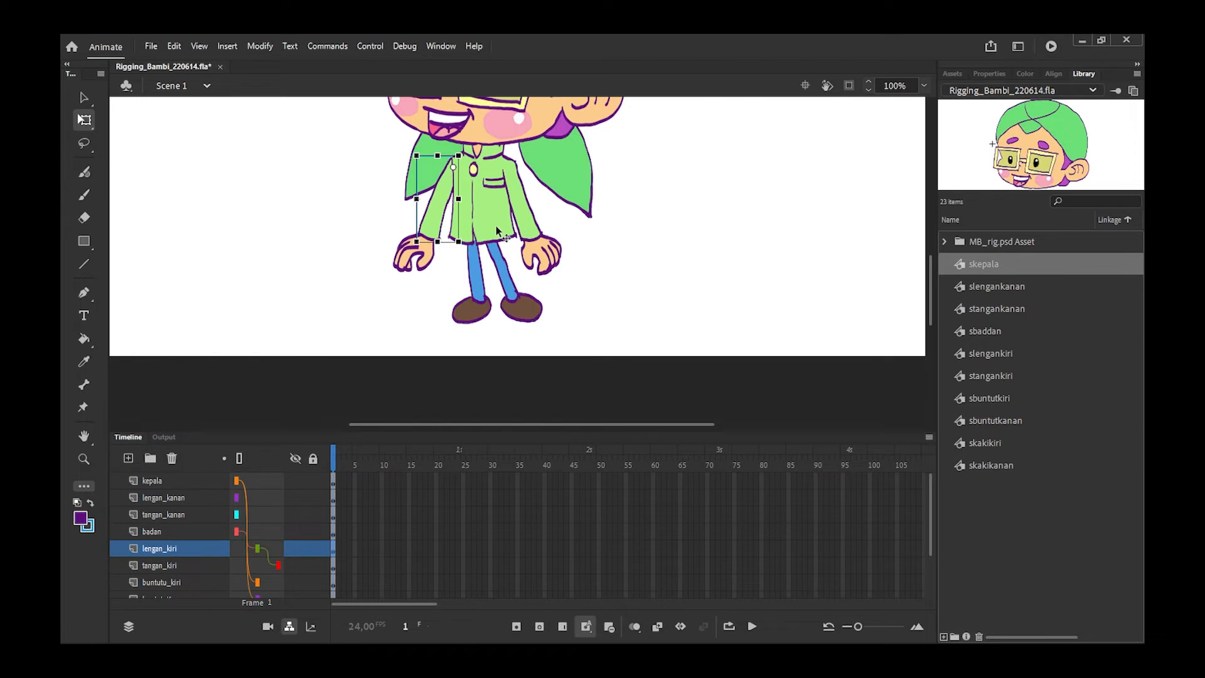
left_click(157, 532)
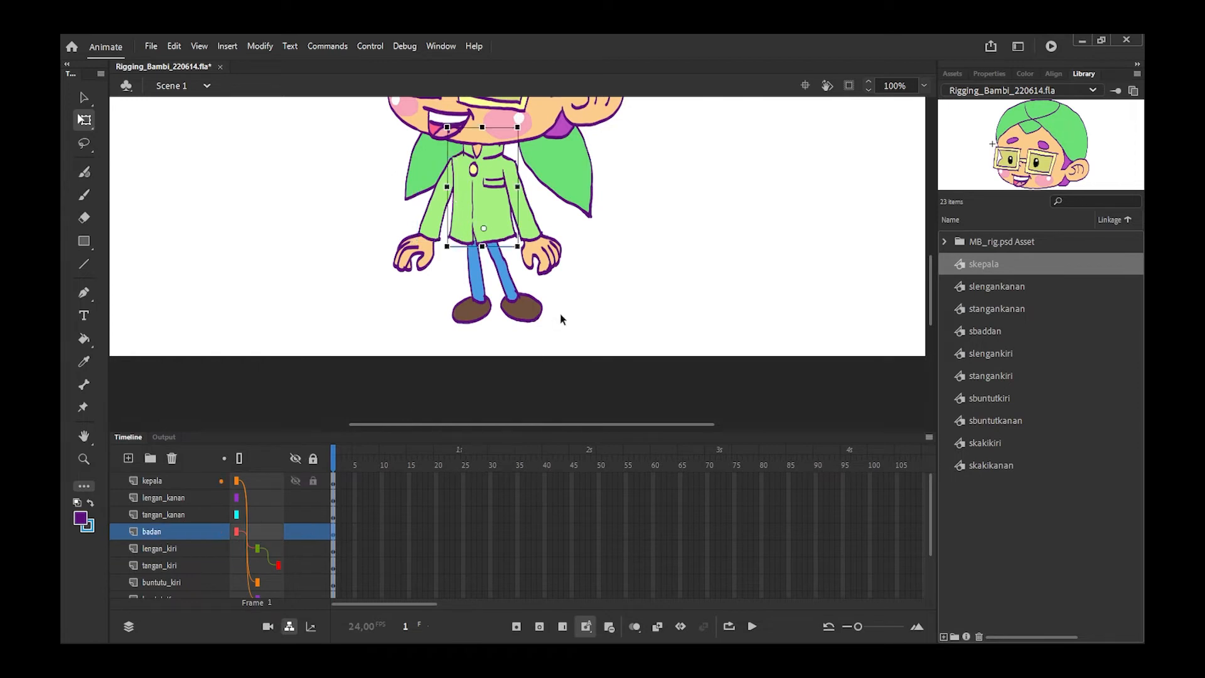
mouse_move(525, 248)
left_mouse_down()
mouse_move(516, 268)
mouse_move(531, 240)
left_mouse_up()
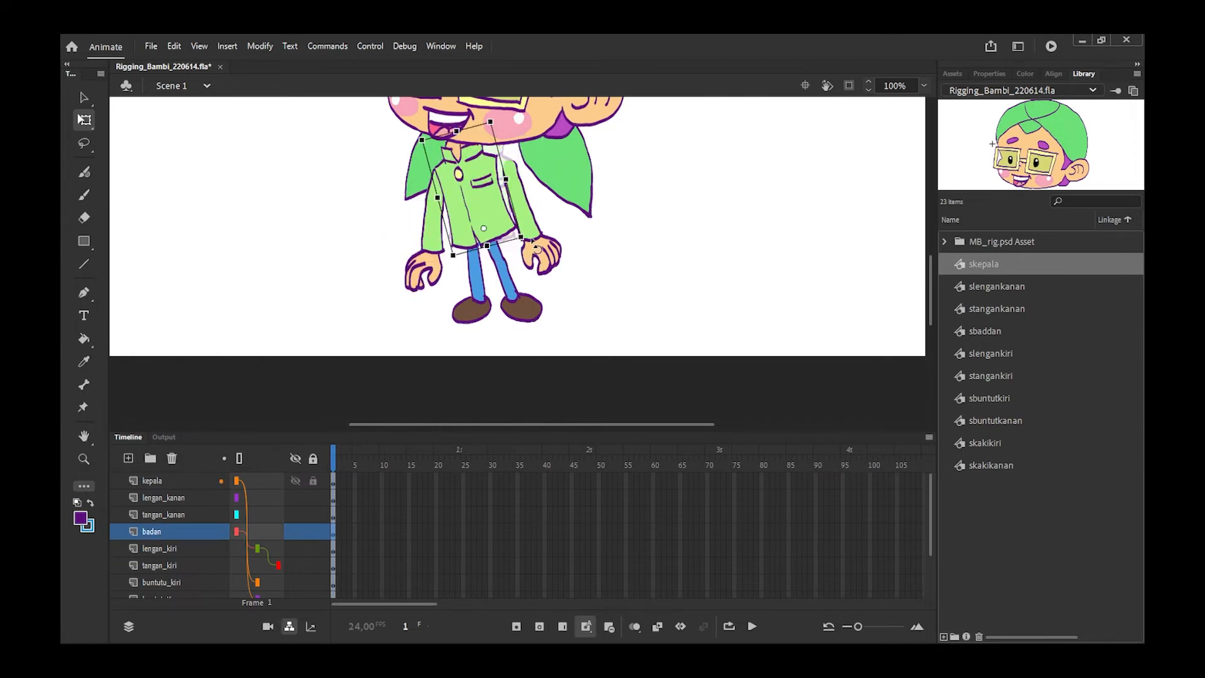
key("ctrl+z")
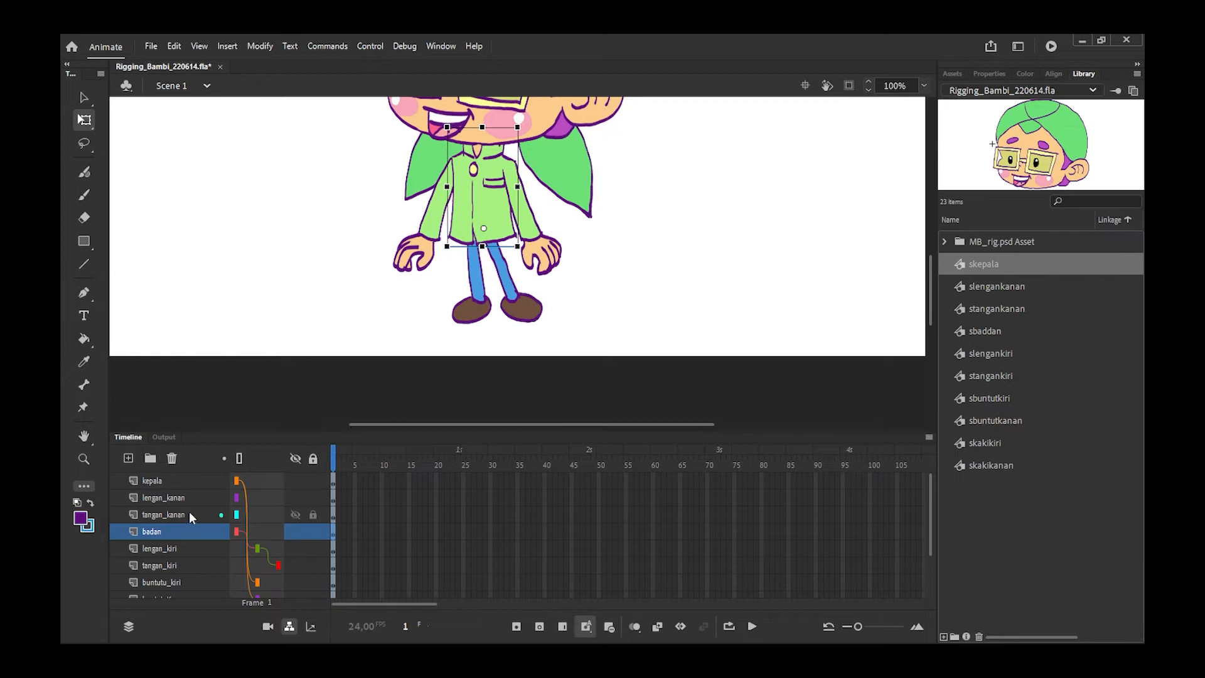
Parent tangan_kanan to lengan_kanan and lengan_kanan to badan, and undo a test rotation of the body
left_click_drag(252, 515, 244, 482)
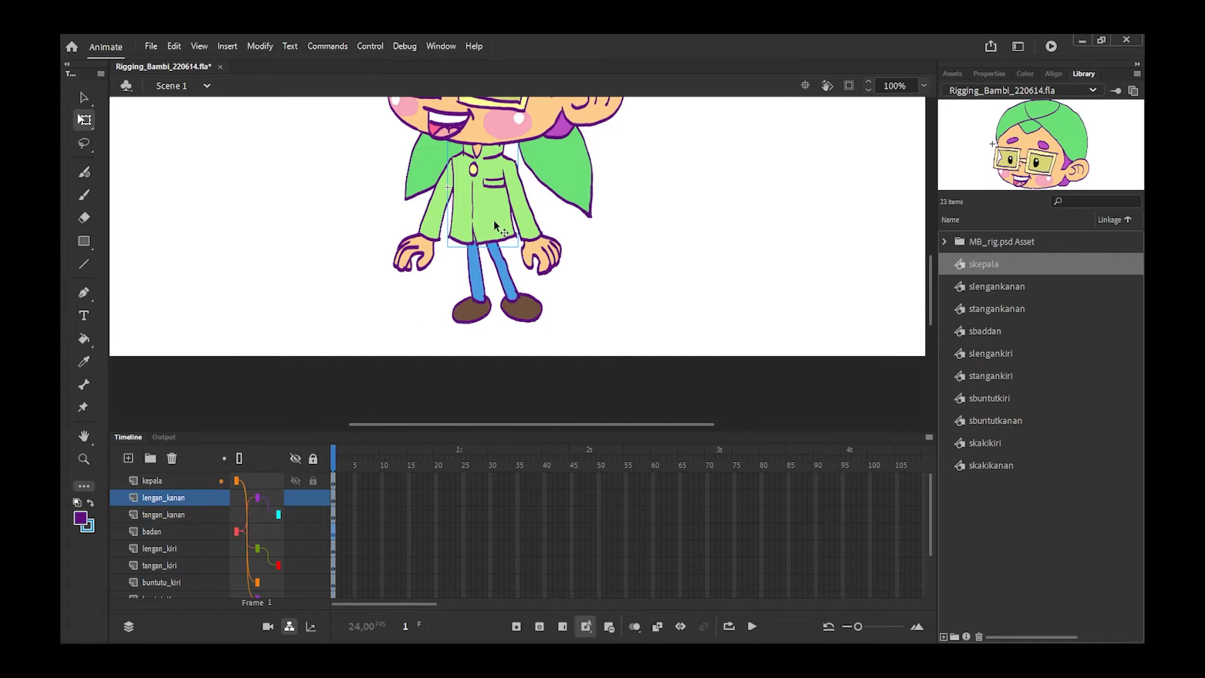
left_click(178, 529)
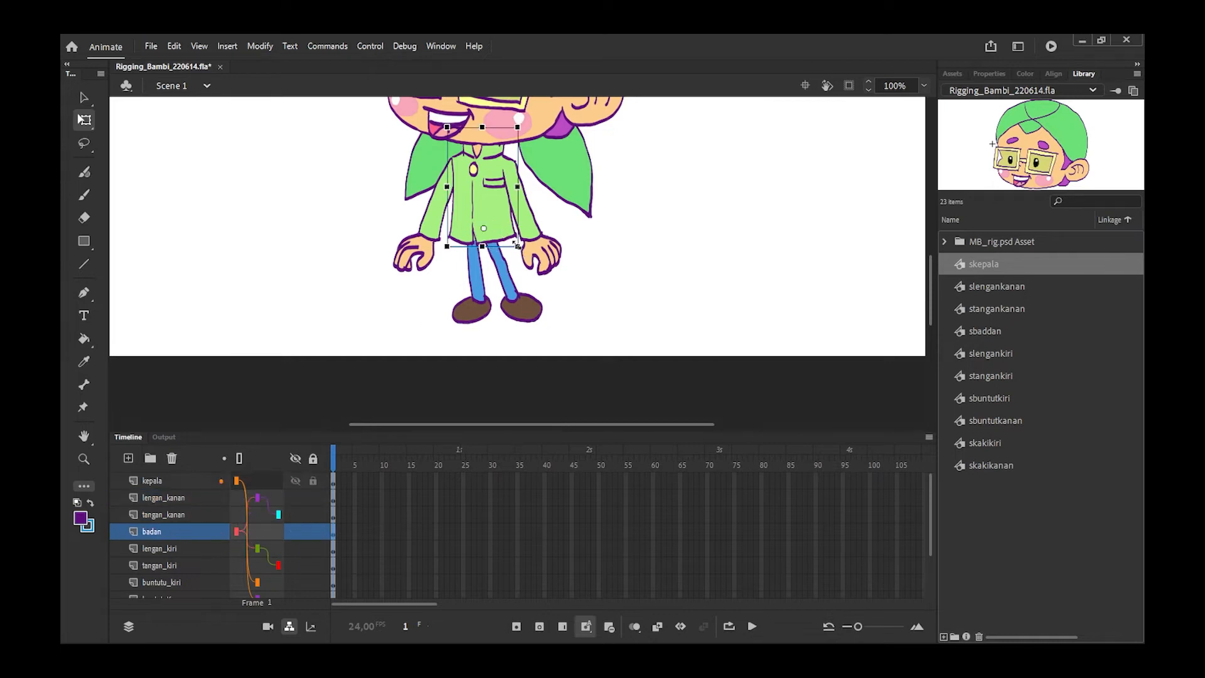
left_click_drag(529, 252, 537, 245)
key("ctrl+z")
Parent the kepala layer to badan and undo a test rotation of the body
left_click_drag(927, 334, 933, 280)
left_click_drag(237, 482, 238, 534)
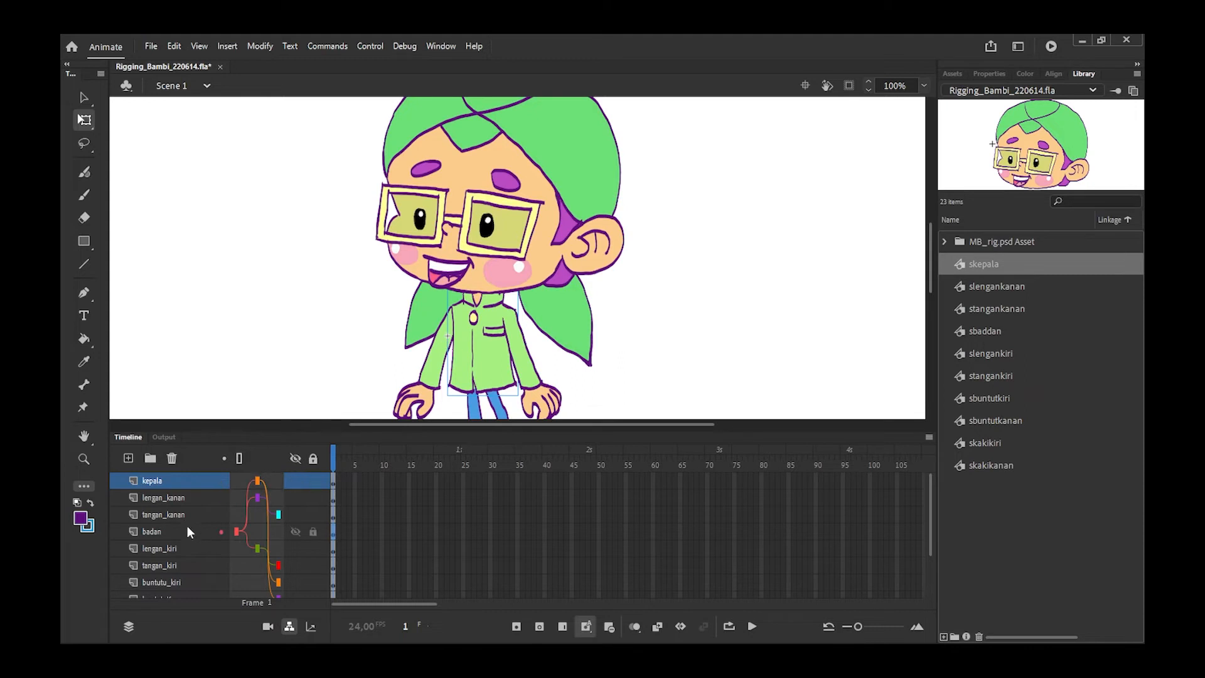
left_click(157, 533)
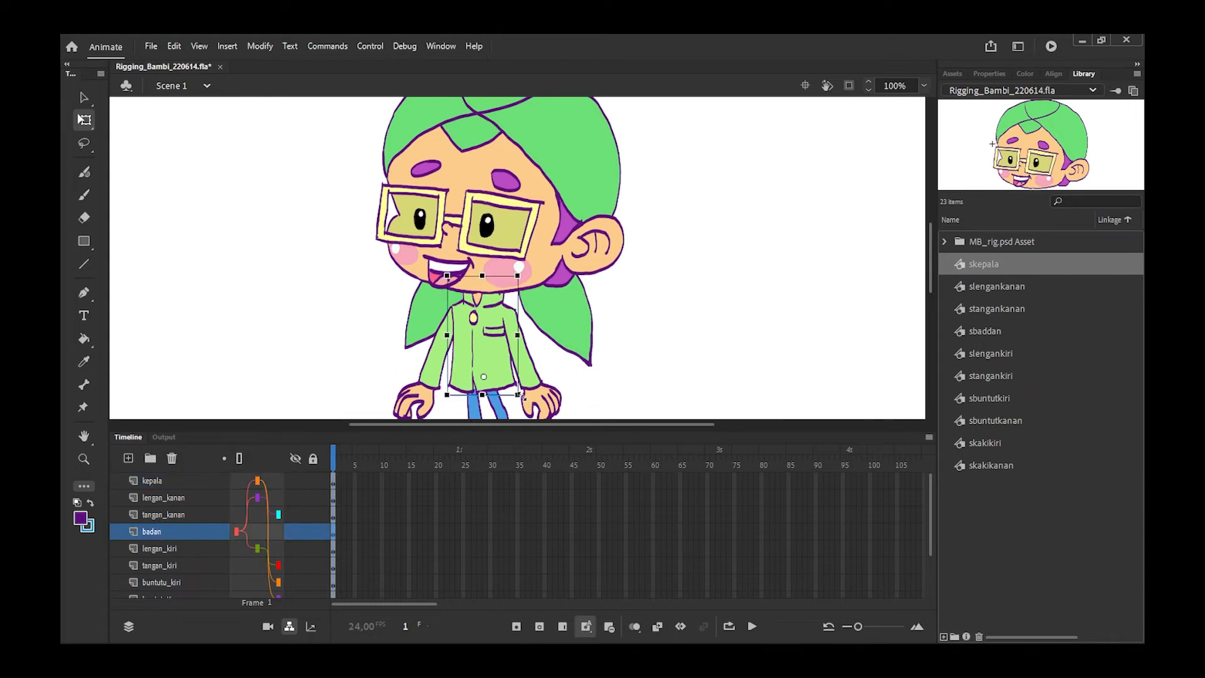
left_click_drag(529, 399, 537, 372)
key("ctrl+z")
Fit the stage in the window and insert keyframes at frame 72 on all layers from kepala down to Layer_1
left_click(925, 86)
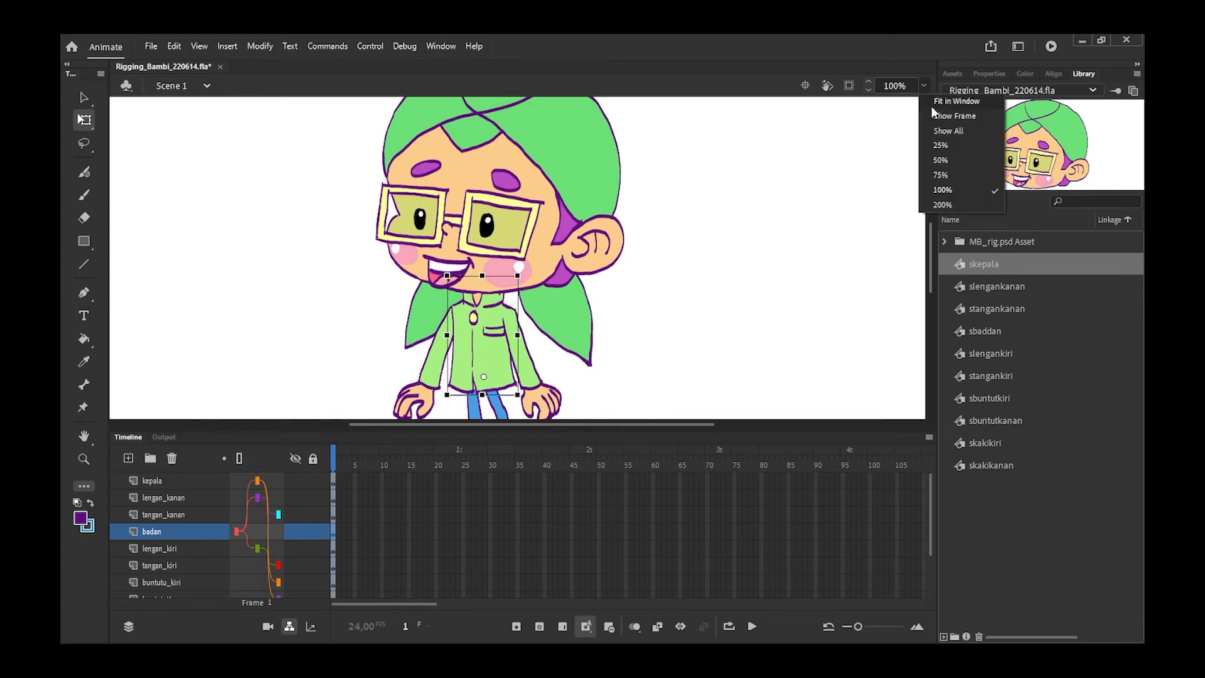
left_click(950, 103)
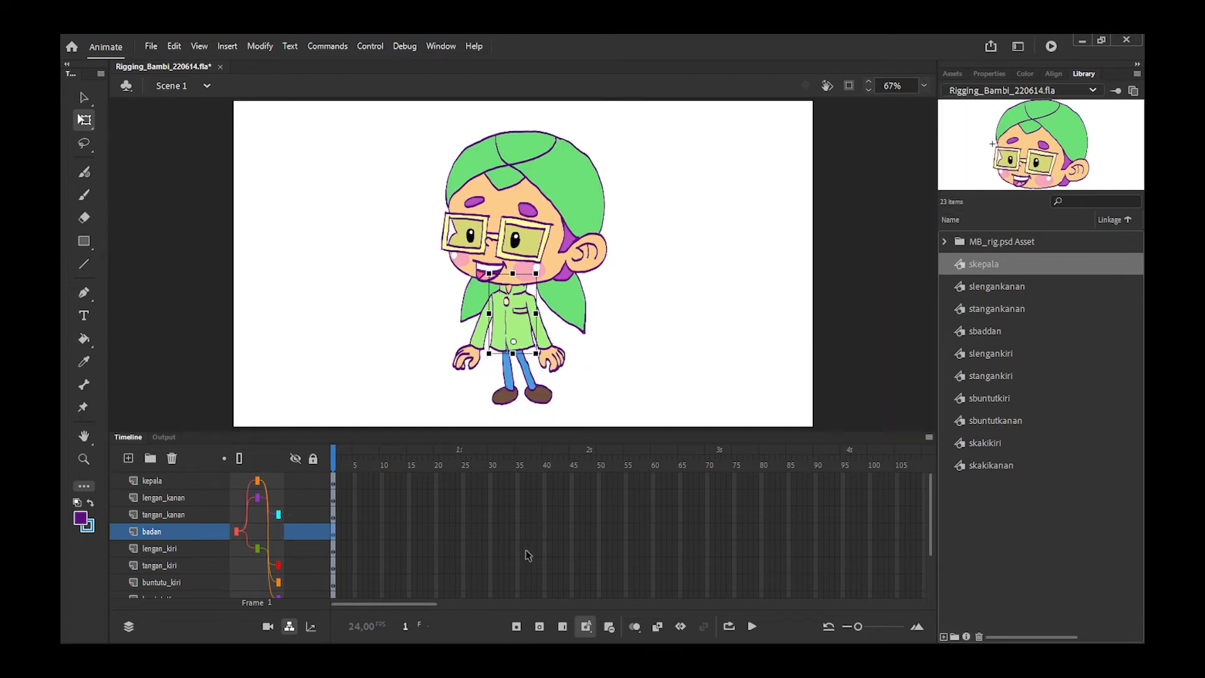
left_click_drag(932, 481, 928, 511)
left_click(719, 479)
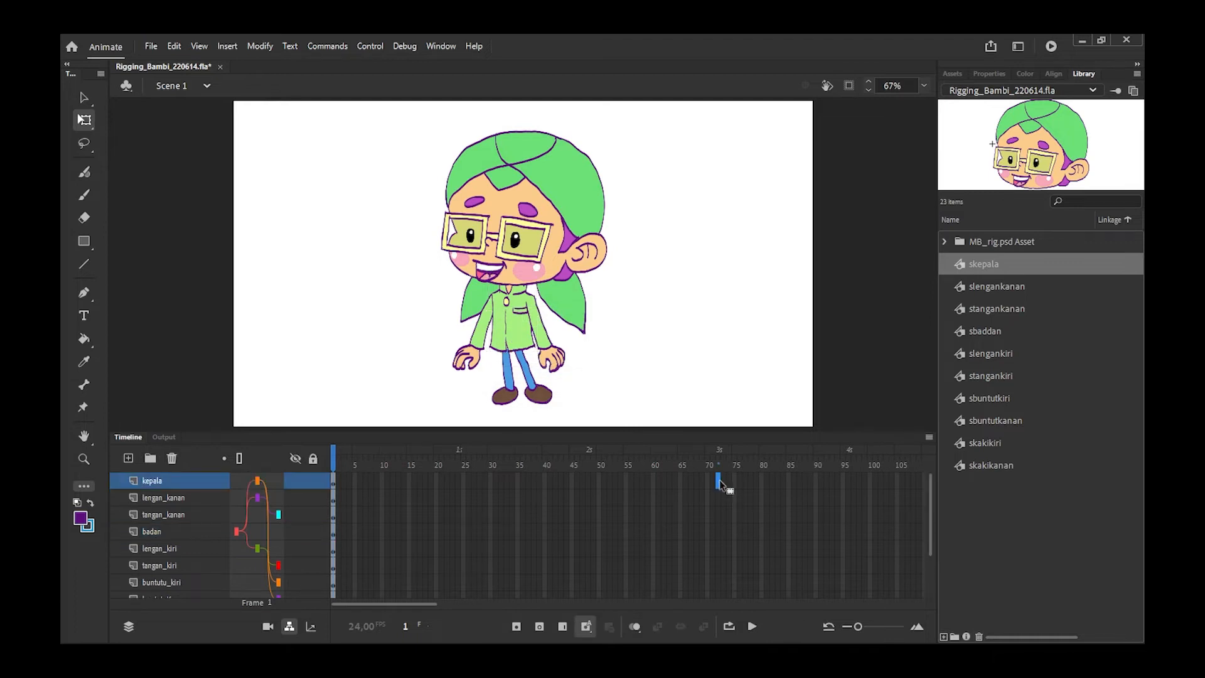
left_click_drag(929, 500, 925, 572)
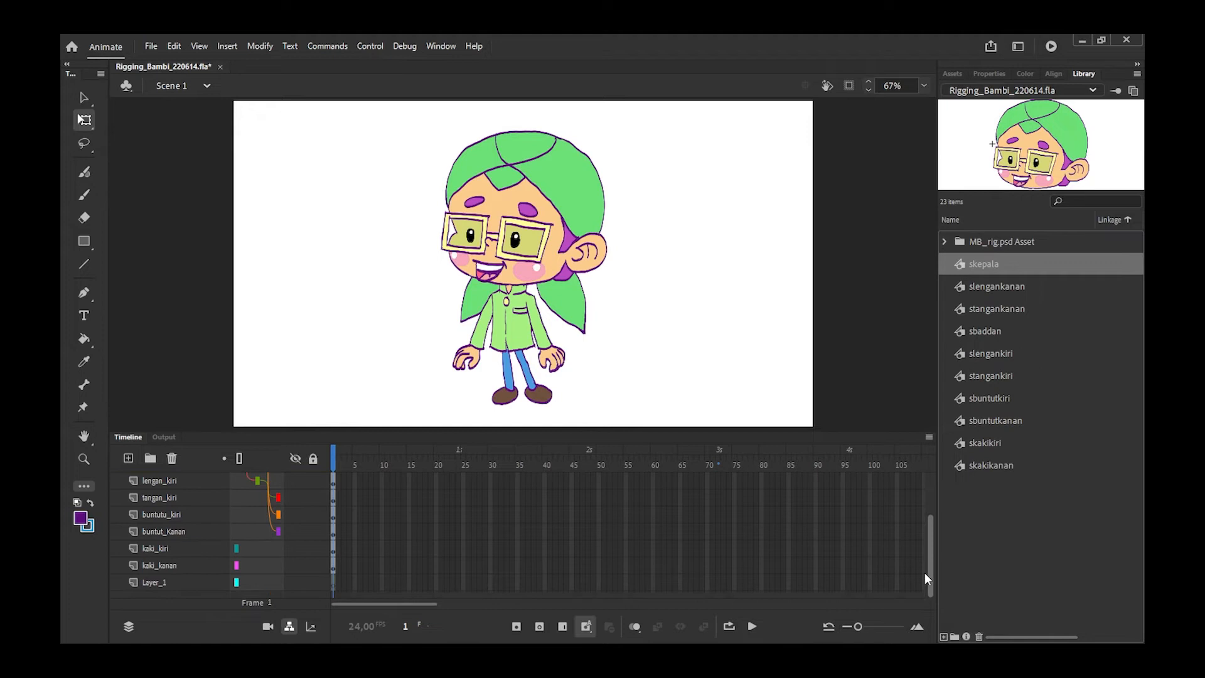
left_click(718, 587, "shift")
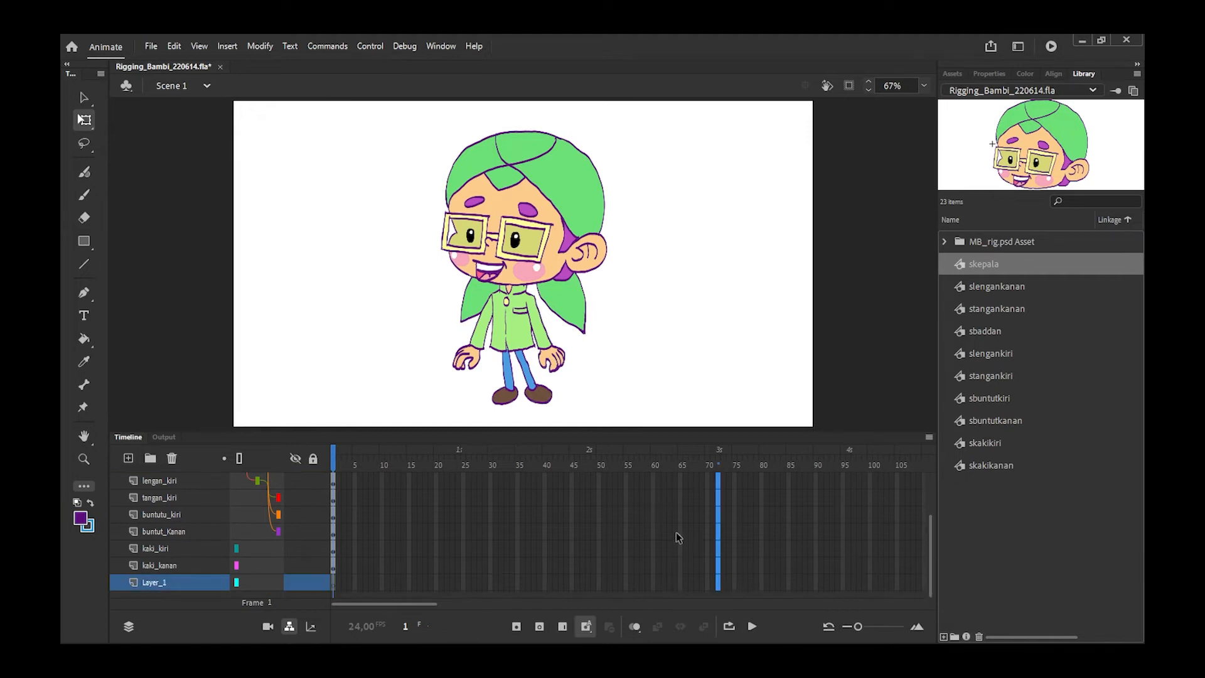
key("F5")
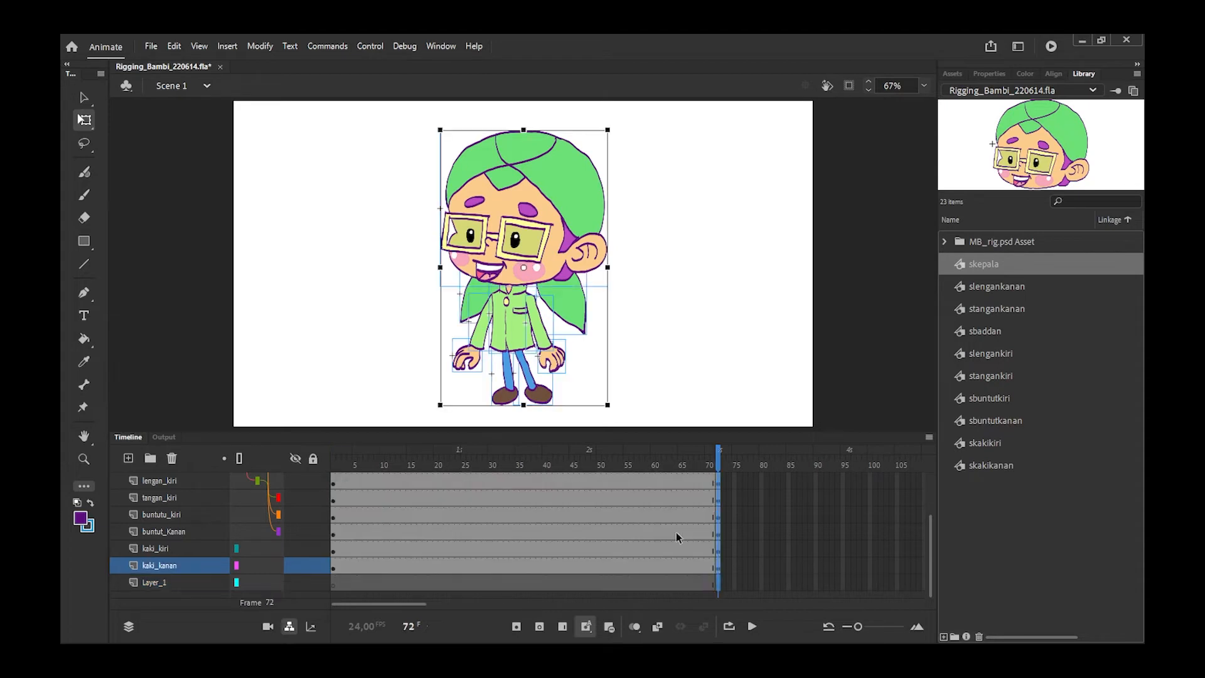
Pose the character at frame 12 by rotating badan clockwise and turning kepala back to nearly upright
left_click_drag(718, 459, 239, 464)
left_click_drag(932, 577, 928, 503)
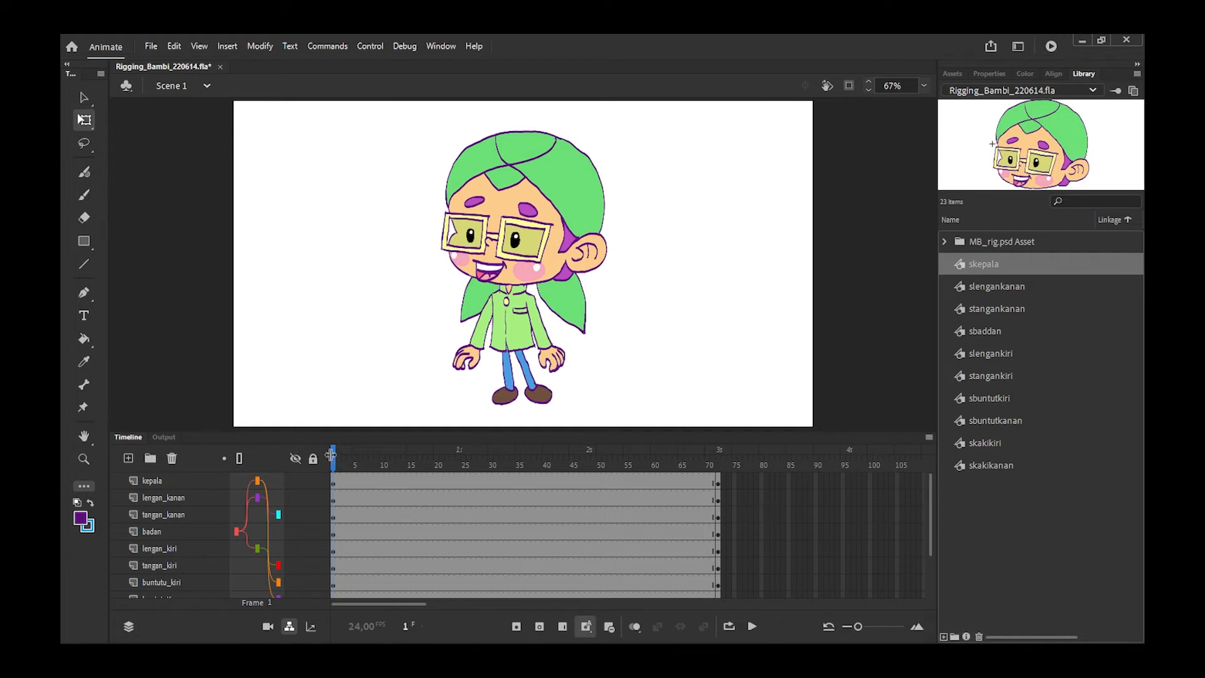
left_click_drag(335, 461, 392, 467)
left_click(149, 531)
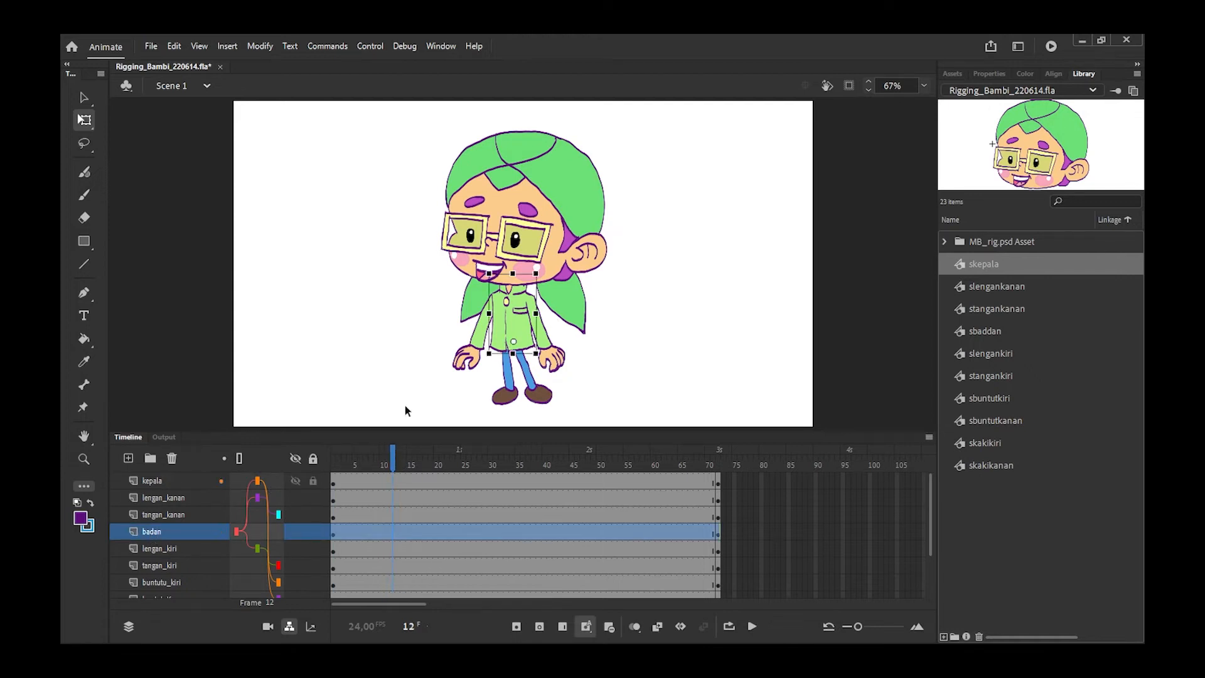
left_click_drag(545, 293, 535, 288)
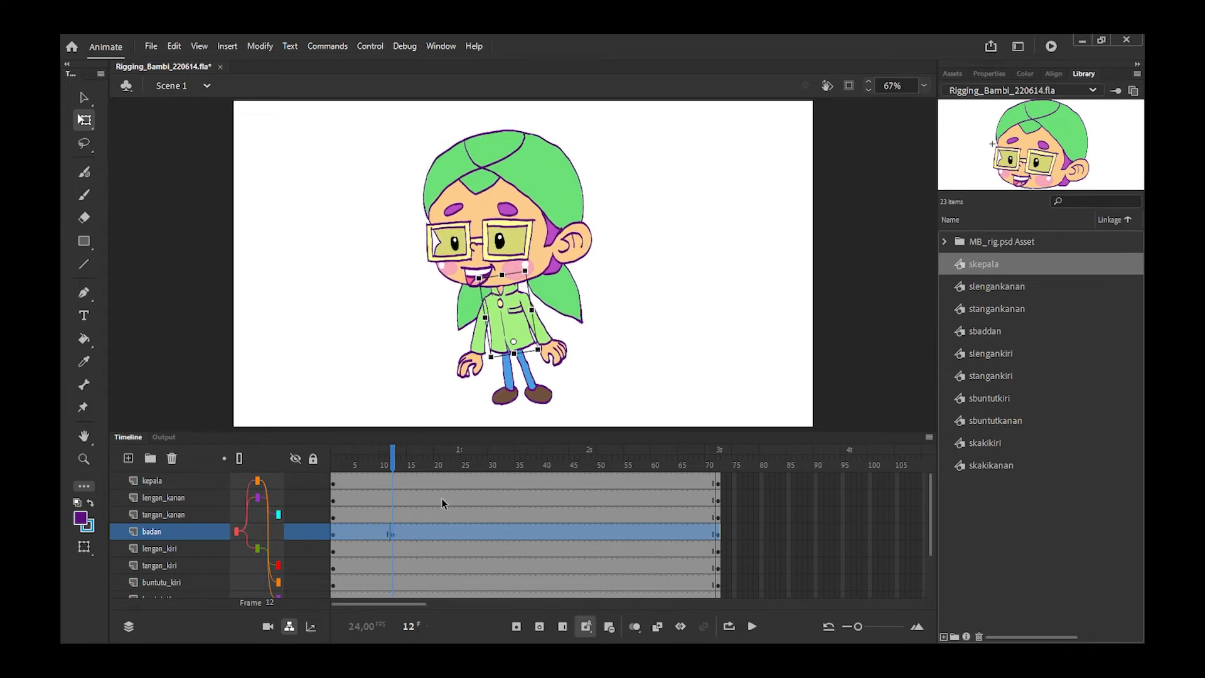
left_click_drag(539, 277, 633, 293)
left_click(578, 278)
Pose the character at frame 23 by rotating badan counterclockwise and turning kepala clockwise to nearly upright
left_click_drag(395, 460, 452, 460)
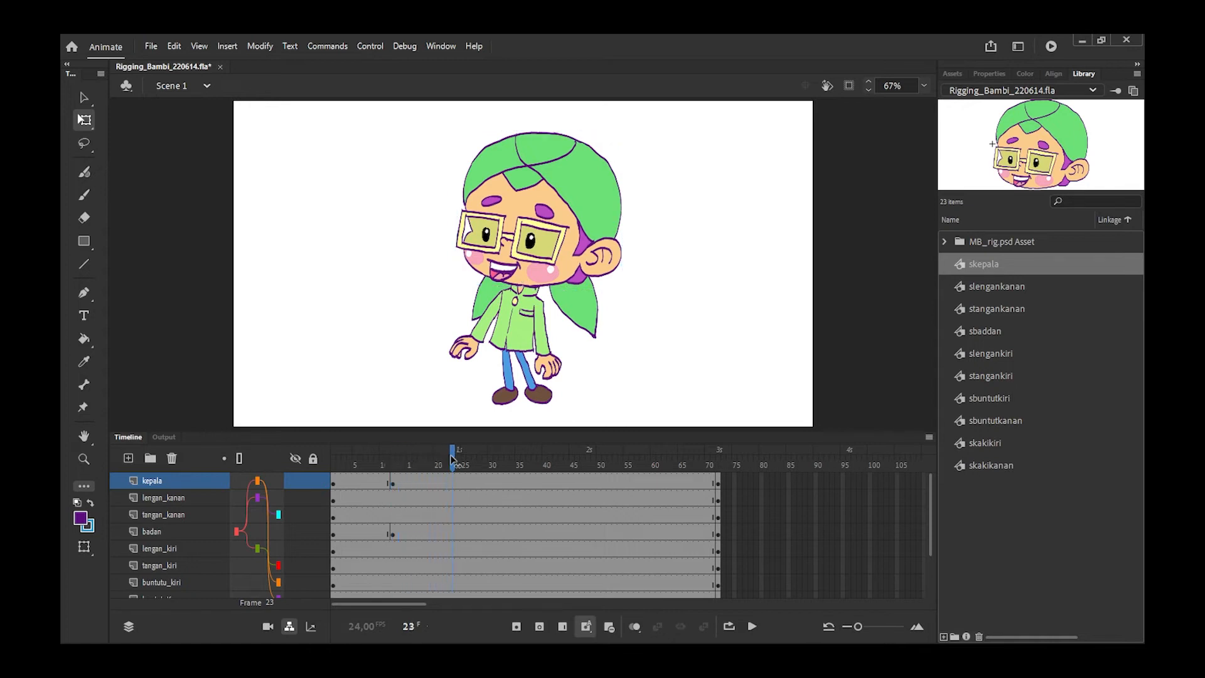
left_click(188, 531)
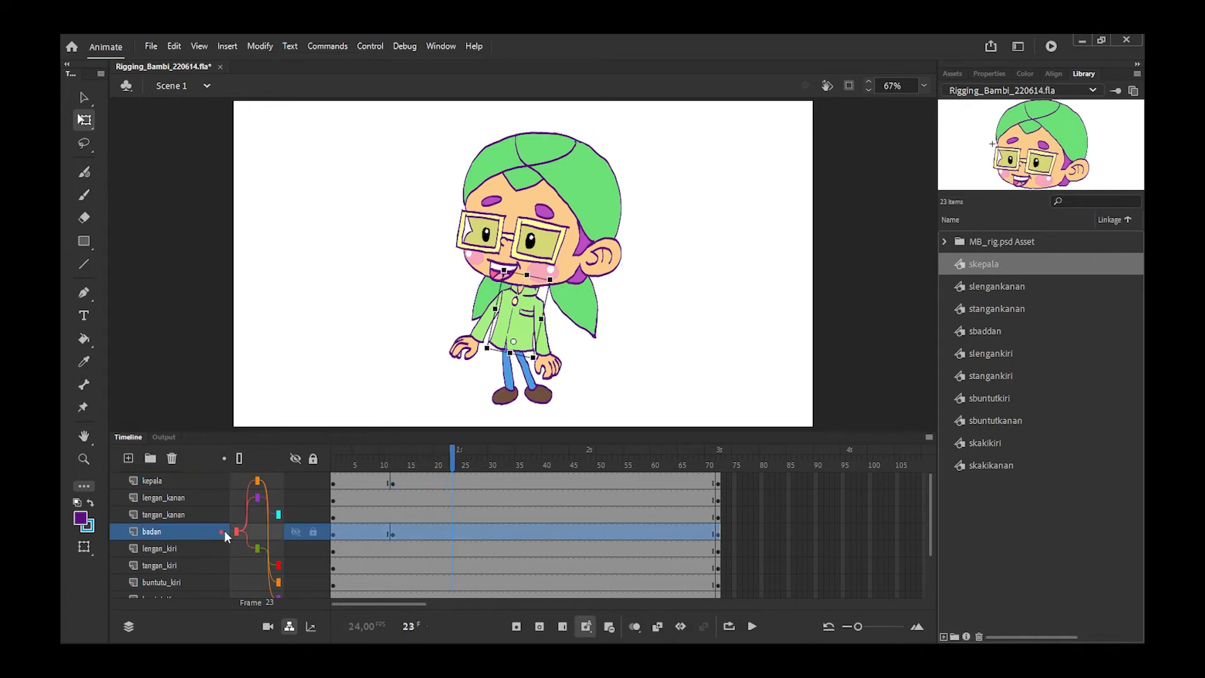
left_click_drag(563, 287, 546, 286)
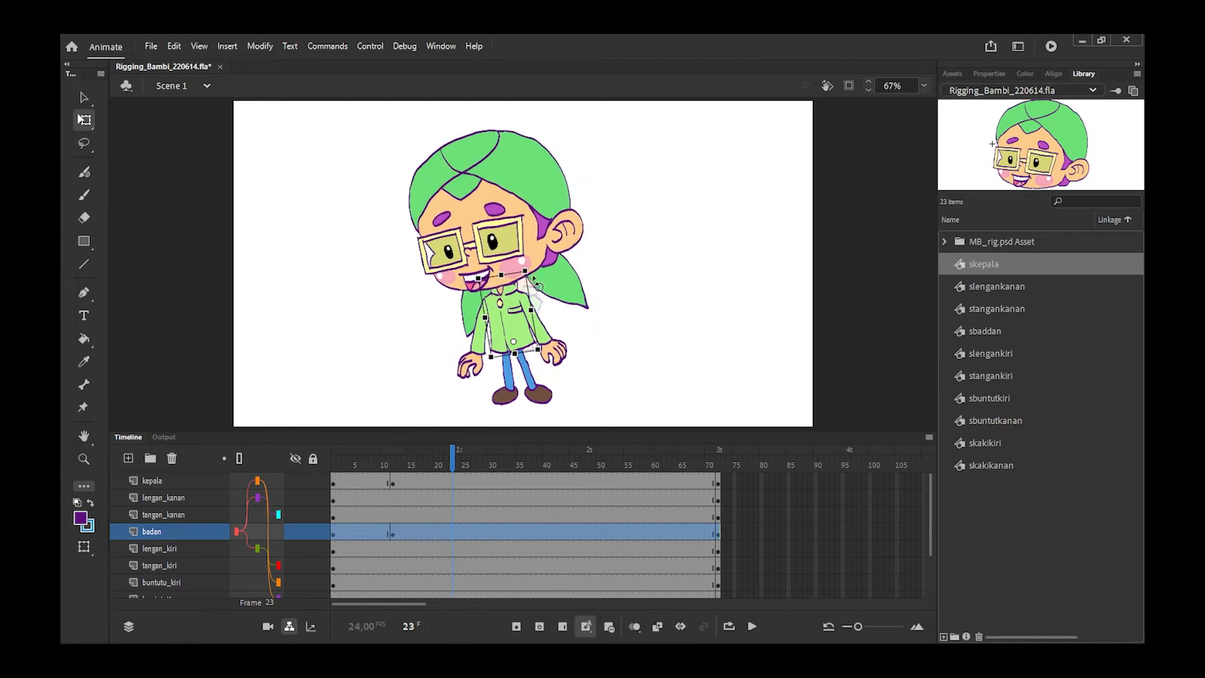
left_click(541, 238)
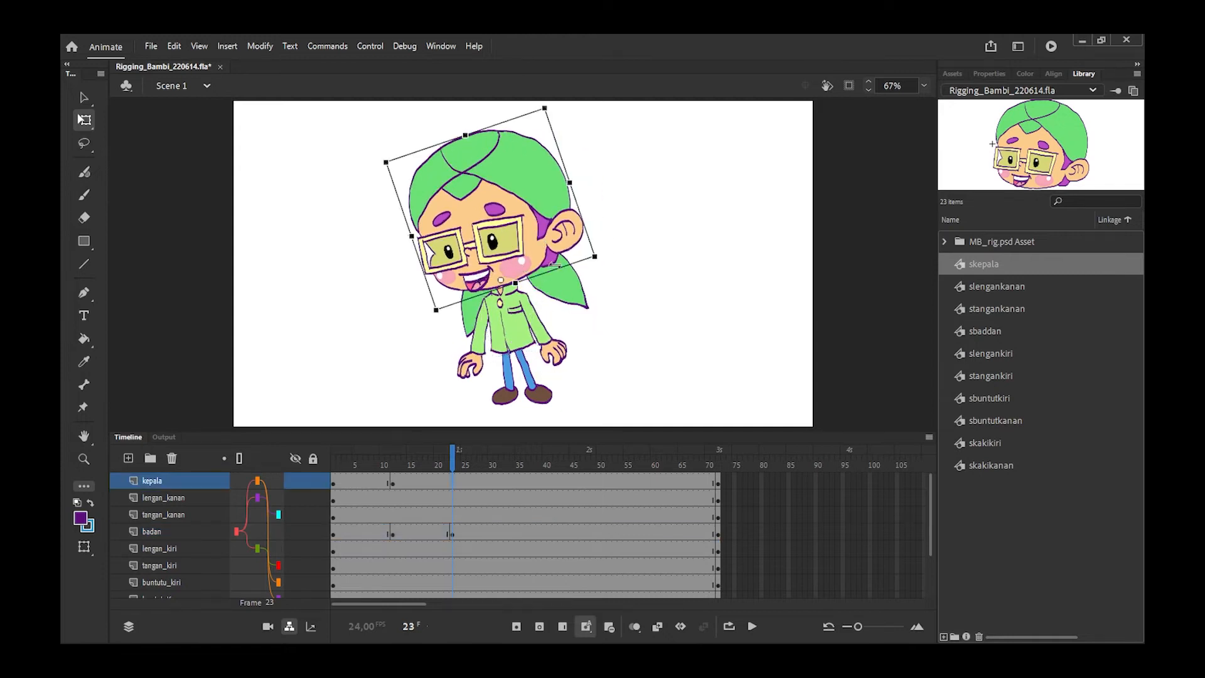
left_click_drag(602, 264, 595, 280)
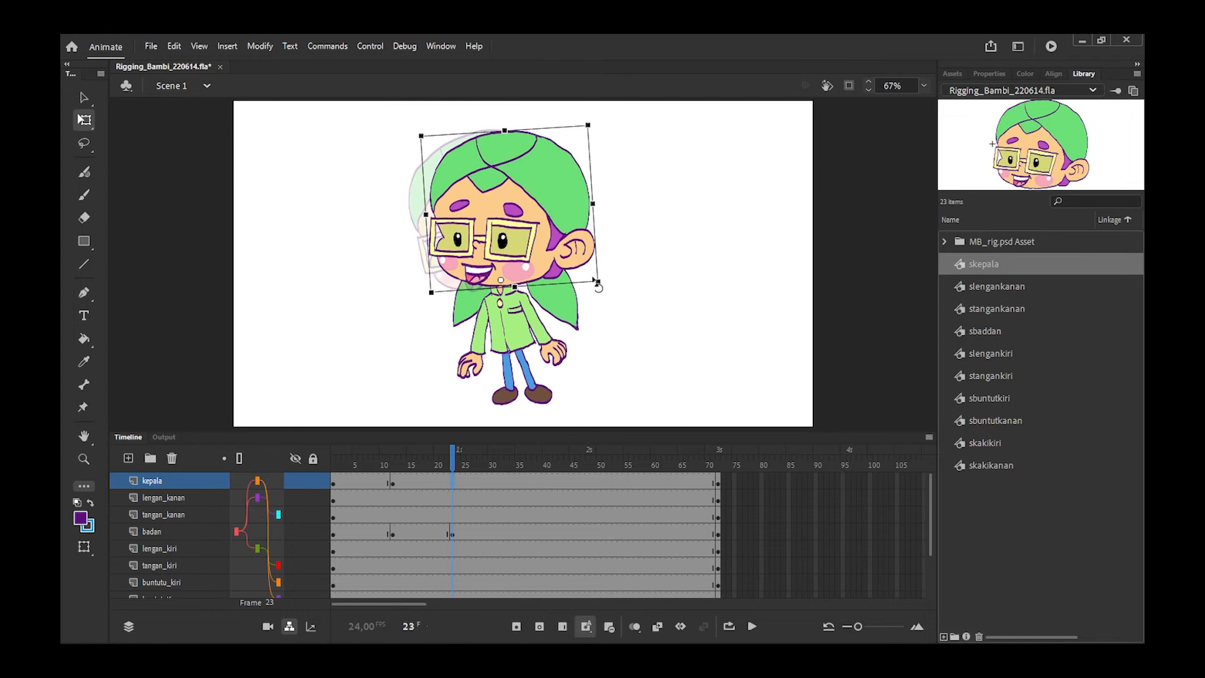
Pose the character at frame 33 by rotating badan clockwise and tilting kepala counterclockwise
left_click_drag(452, 461, 508, 462)
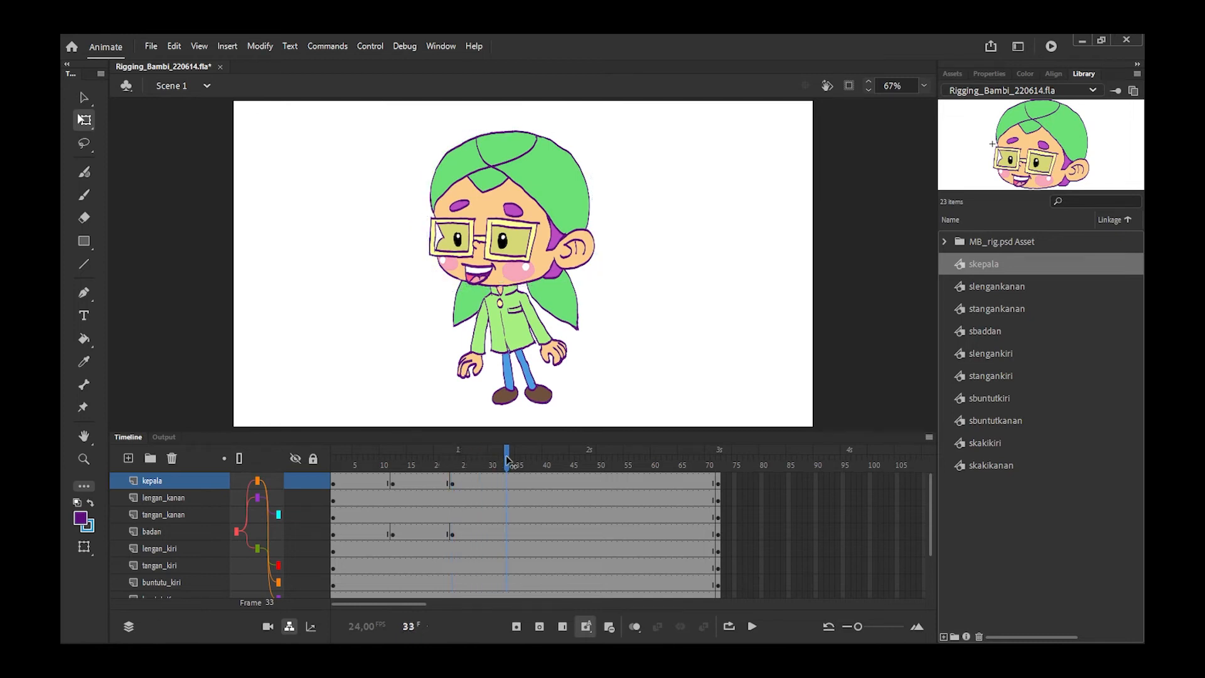
left_click(517, 339)
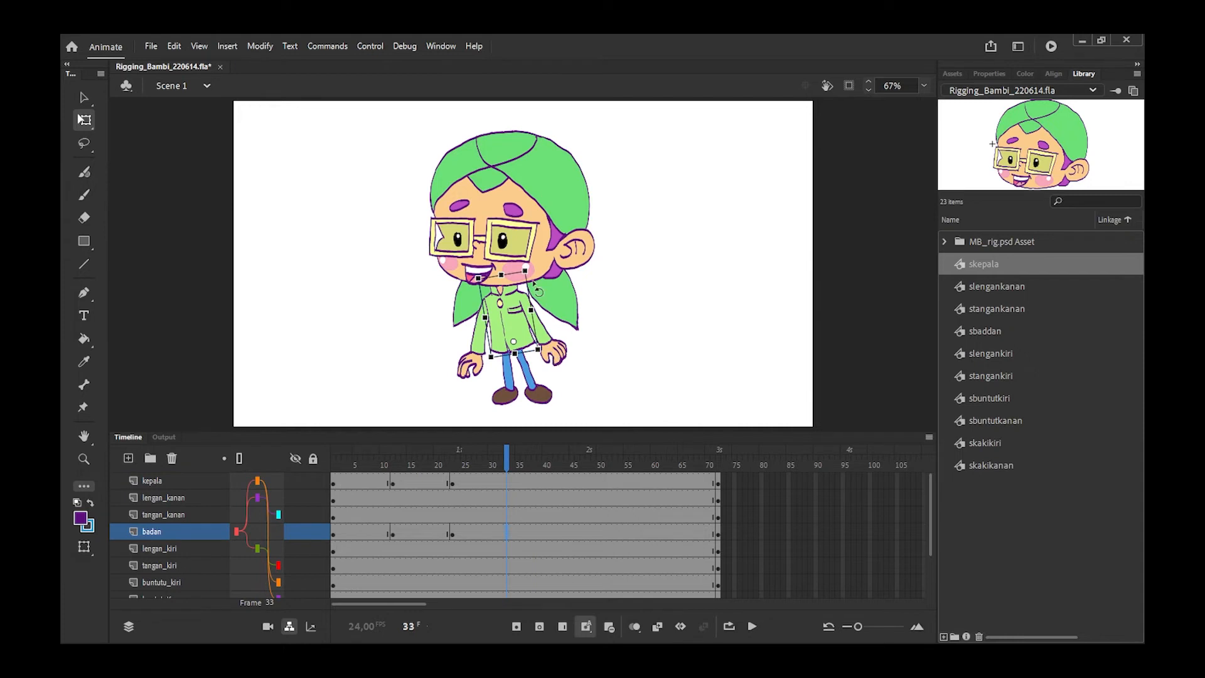
left_click_drag(532, 275, 546, 284)
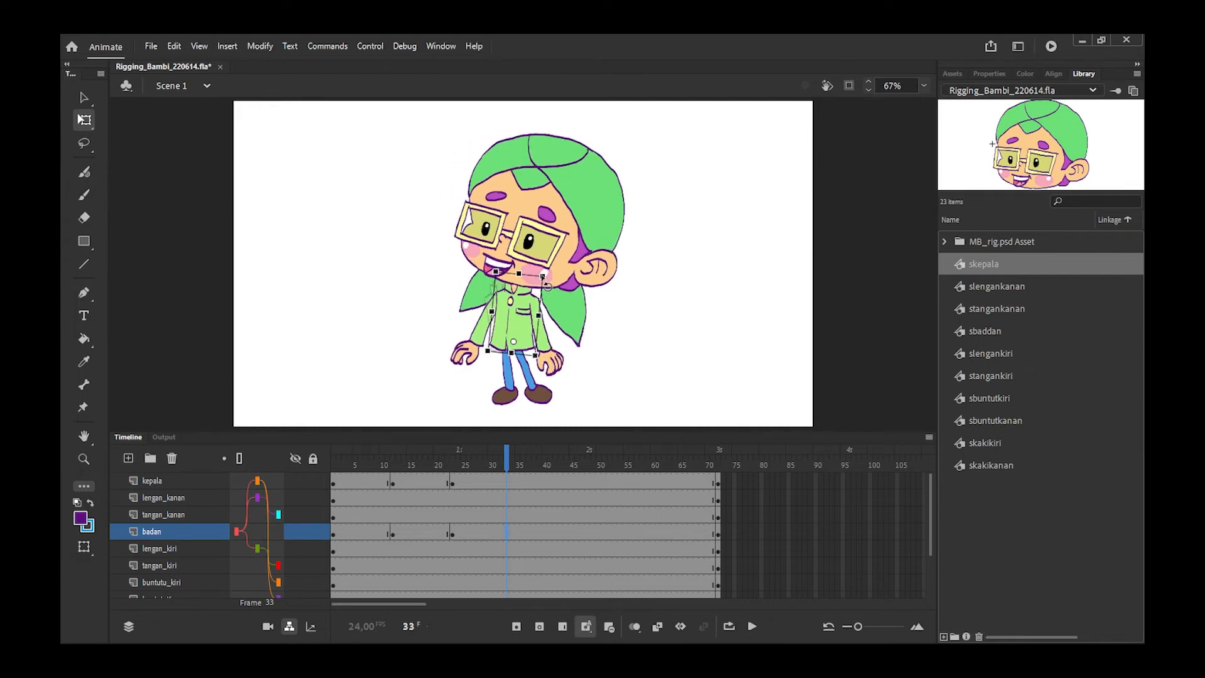
left_click(562, 302)
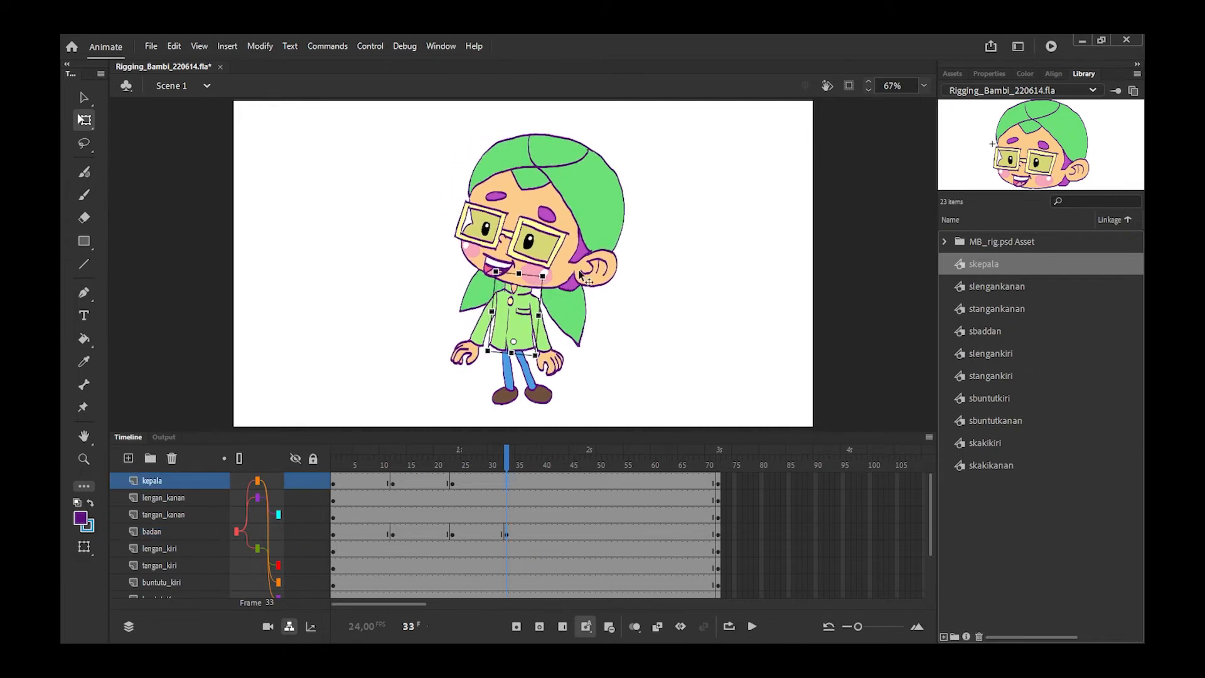
left_click_drag(624, 307, 625, 277)
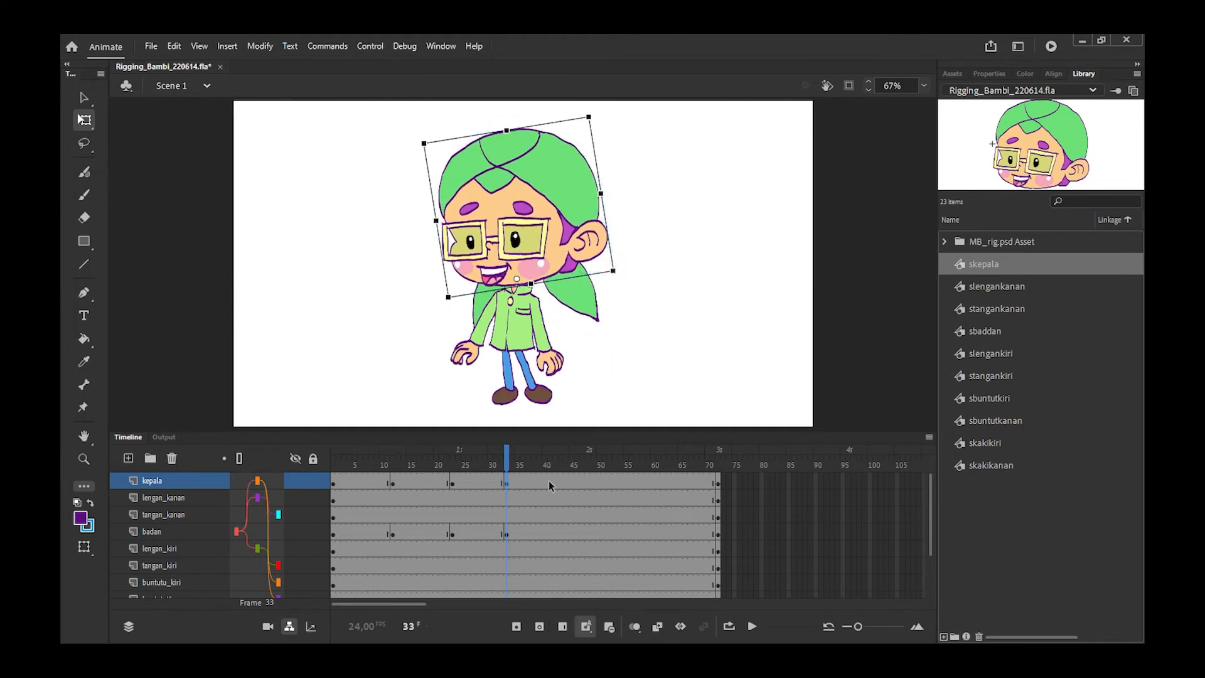
Rotate kepala clockwise at frame 38 and nudge badan slightly down at frame 41
left_click(533, 480)
left_click_drag(622, 276, 622, 301)
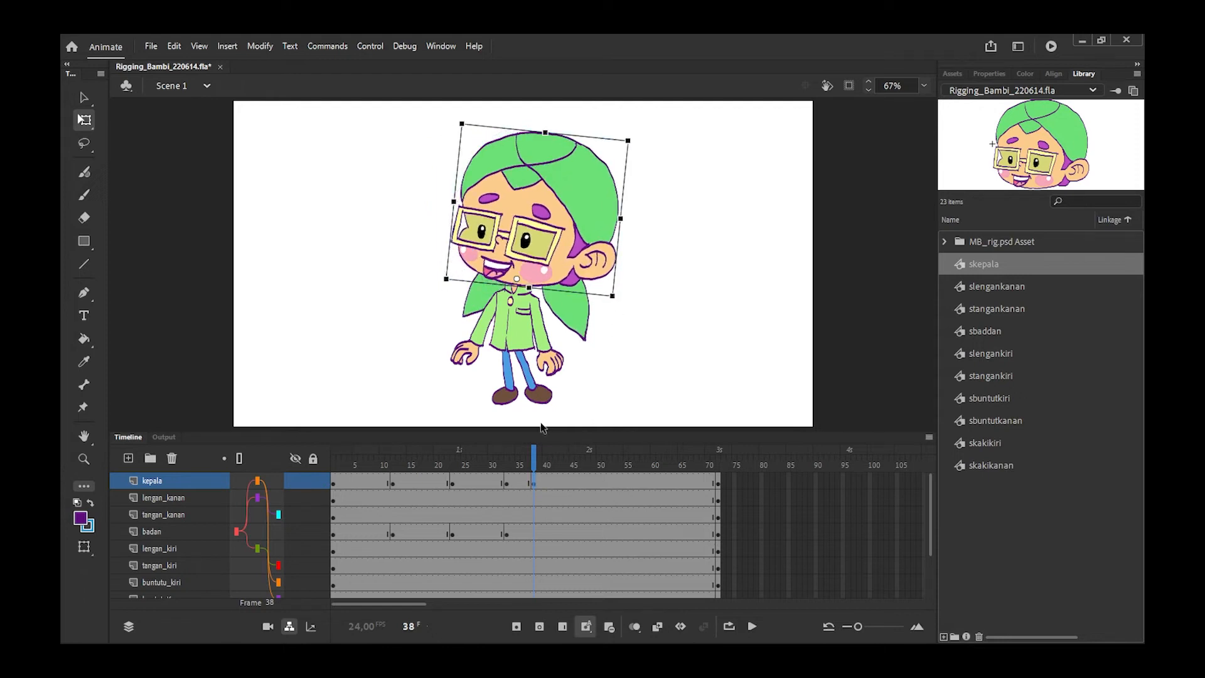
left_click(550, 534)
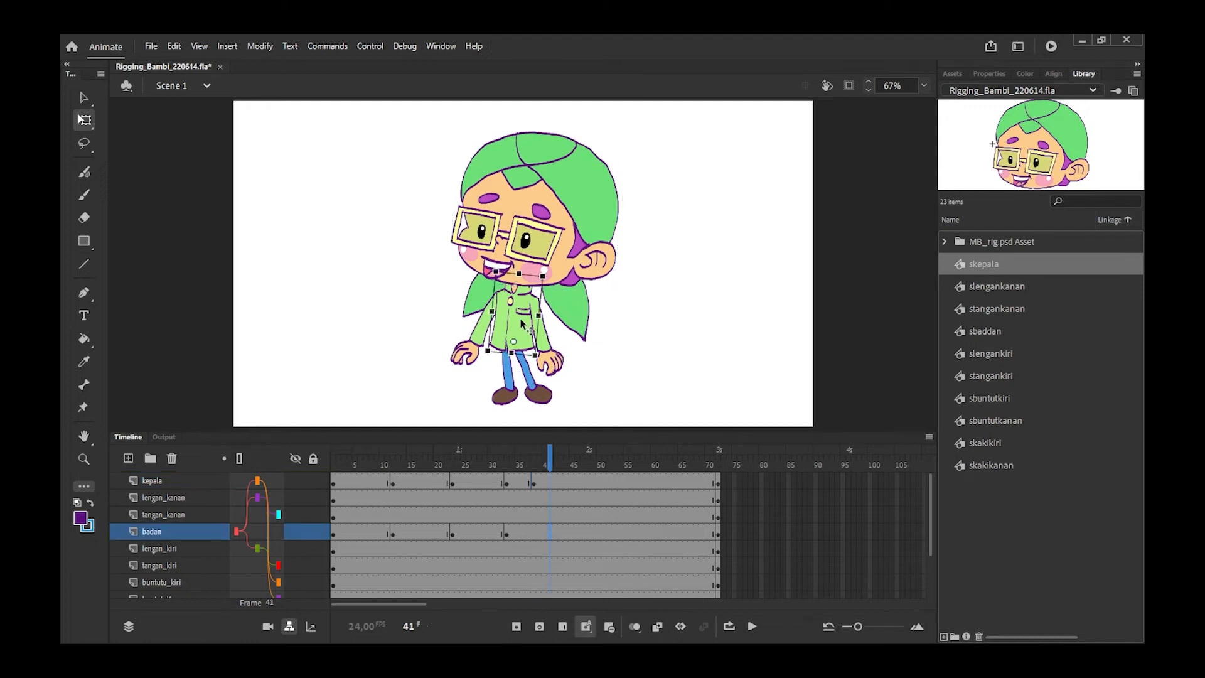
key("Down")
key("Down")
key("Down")
key("Down")
key("Down")
key("Down")
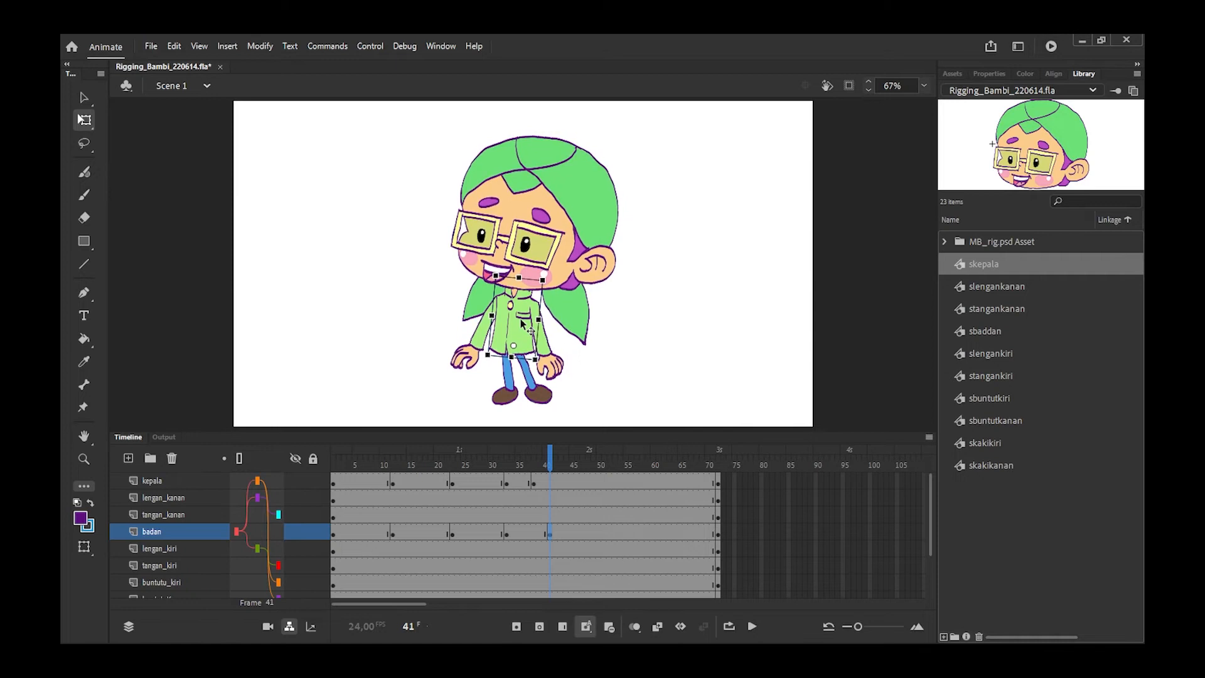
Nudge kepala slightly down at frame 41 and rotate it counterclockwise about the neck
left_click(560, 263)
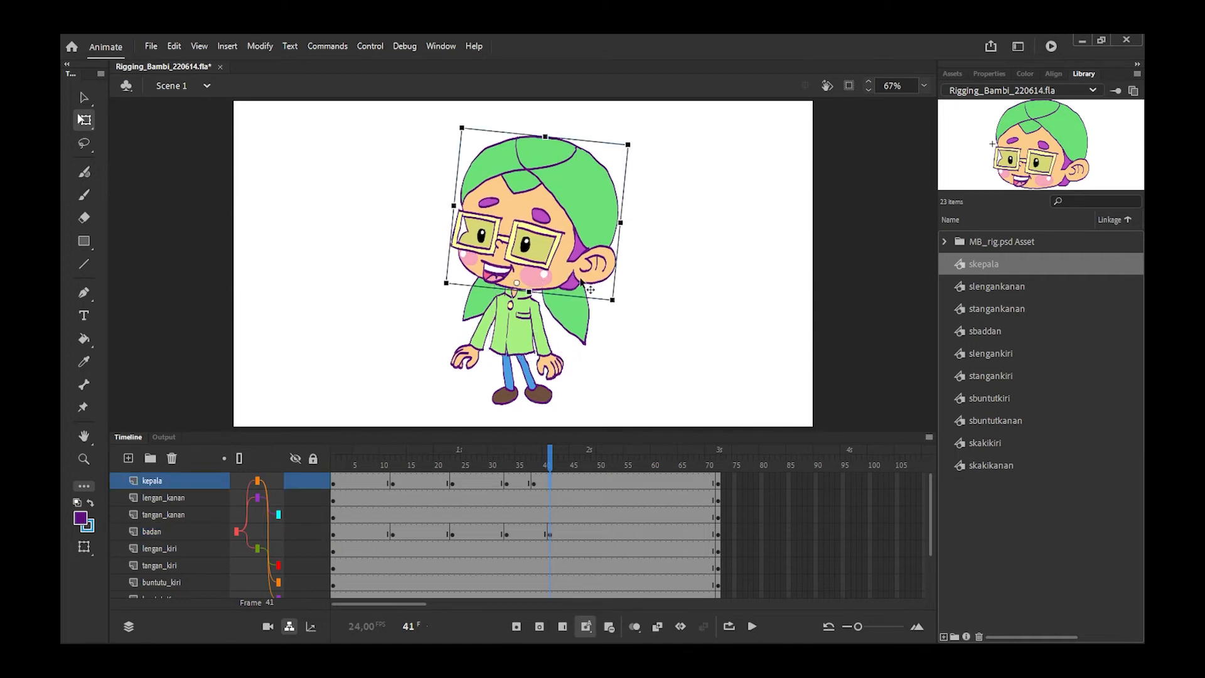
key("Down")
key("Down")
key("Down")
key("Down")
left_click_drag(620, 304, 630, 279)
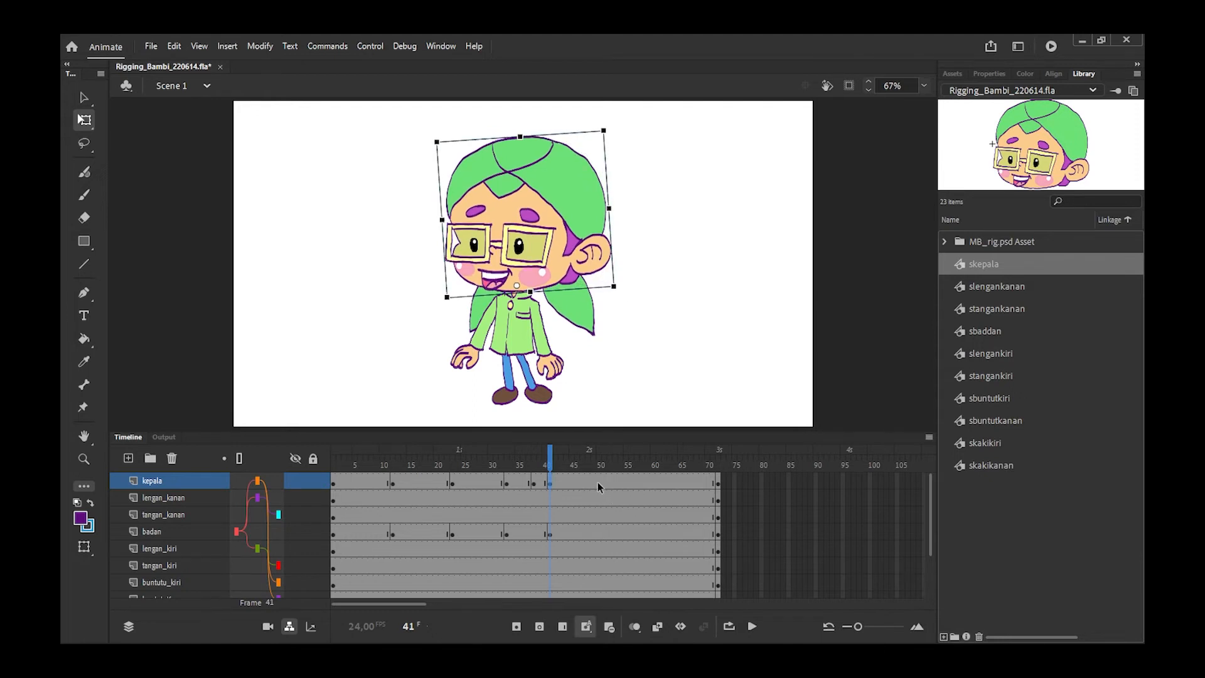
Insert a badan keyframe at frame 46 with the body moved back up, and tilt kepala slightly counterclockwise there
left_click(575, 480)
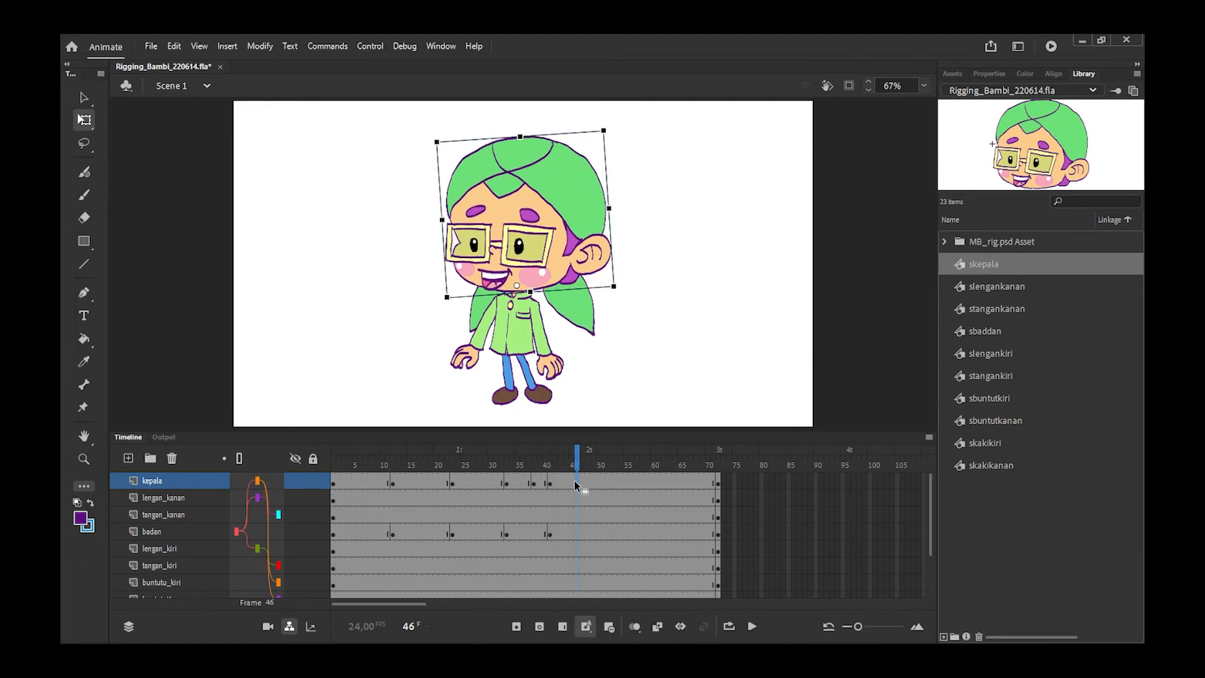
left_click(577, 533)
key("F6")
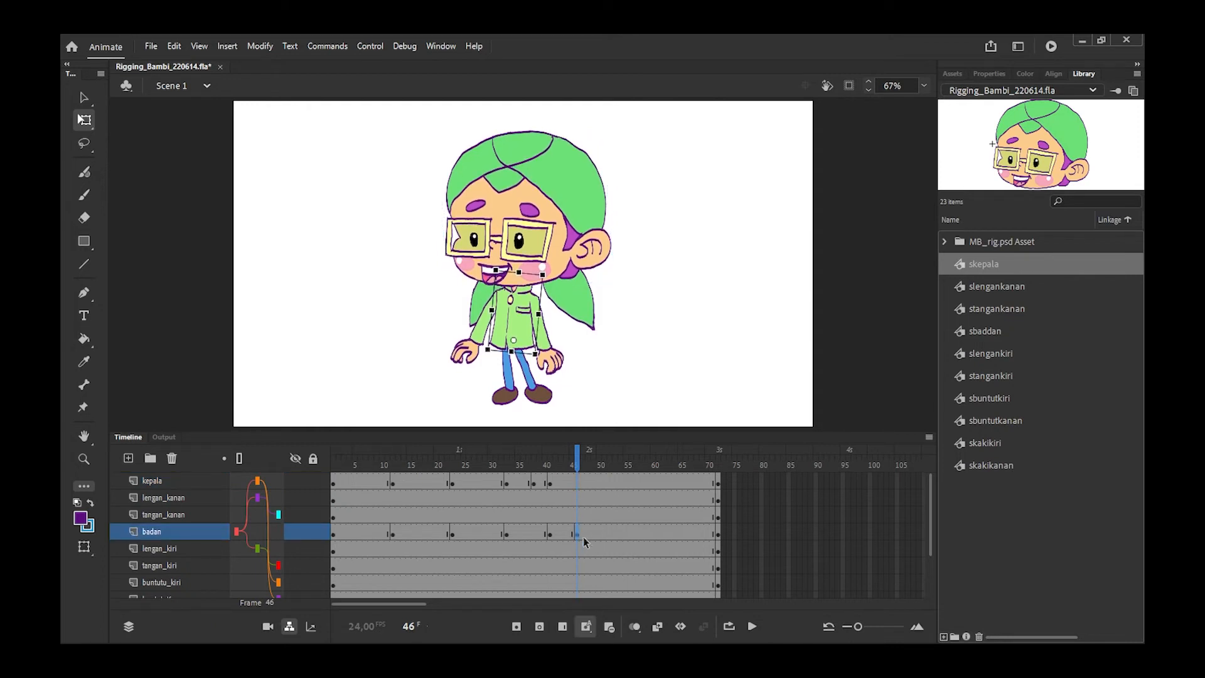
mouse_move(577, 459)
left_mouse_down()
mouse_move(507, 460)
mouse_move(578, 466)
left_mouse_up()
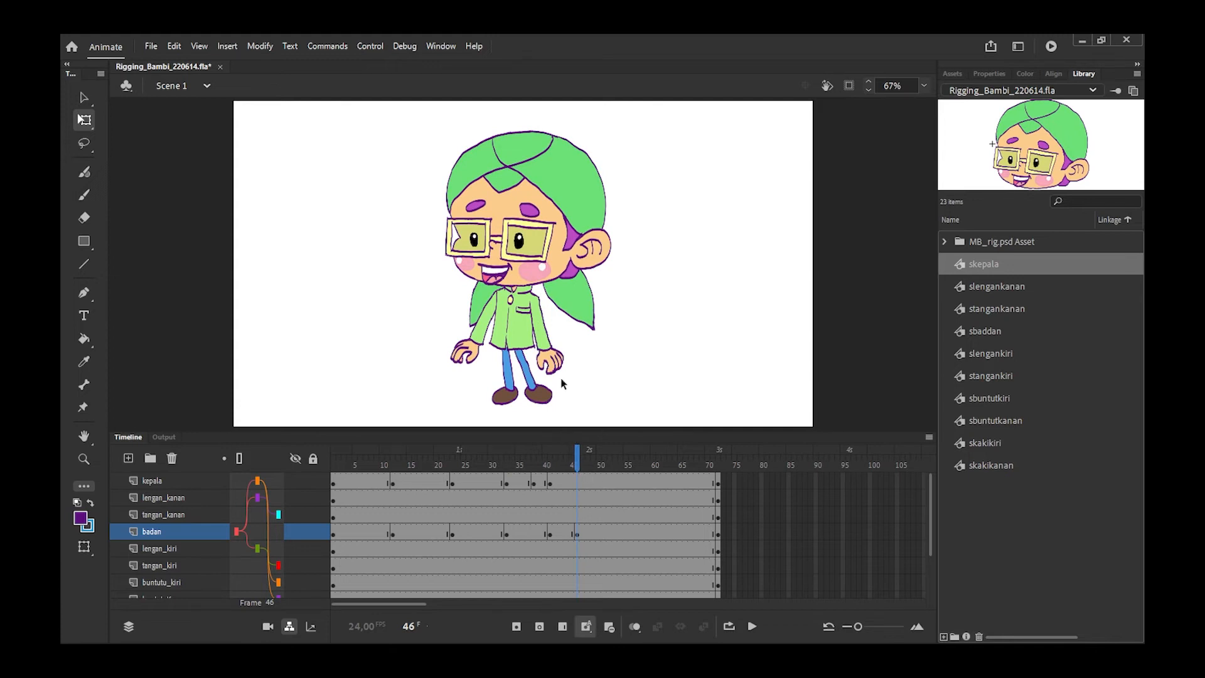
left_click(559, 282)
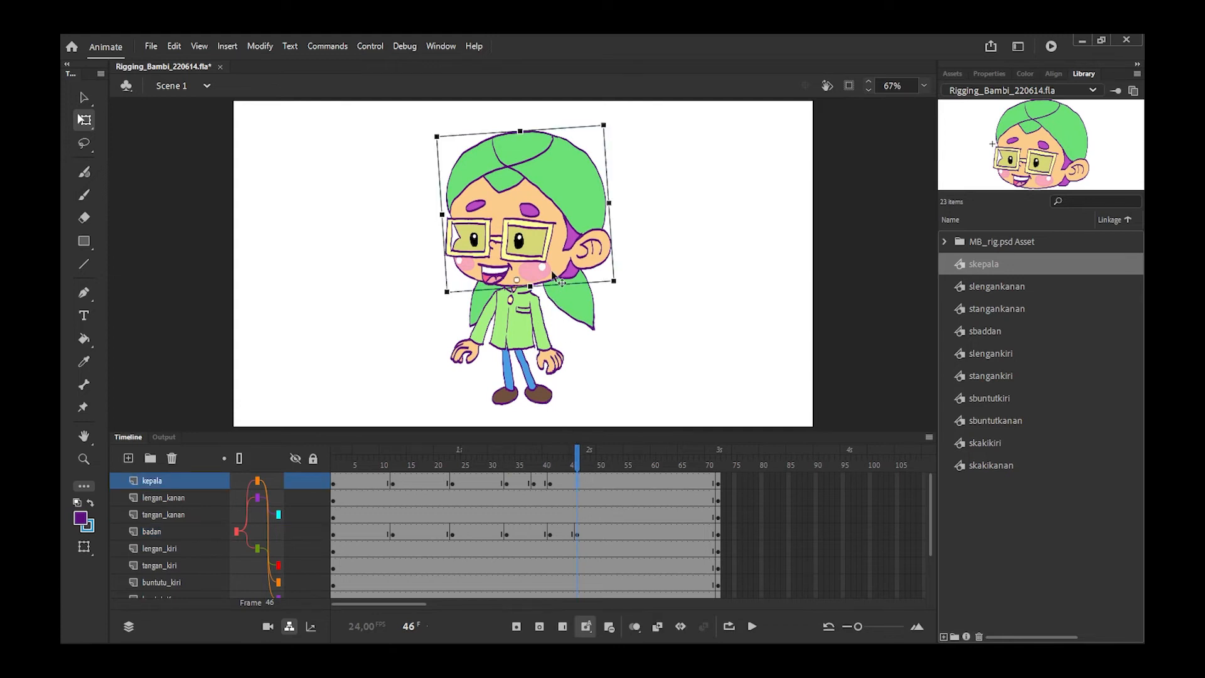
left_click_drag(624, 280, 620, 269)
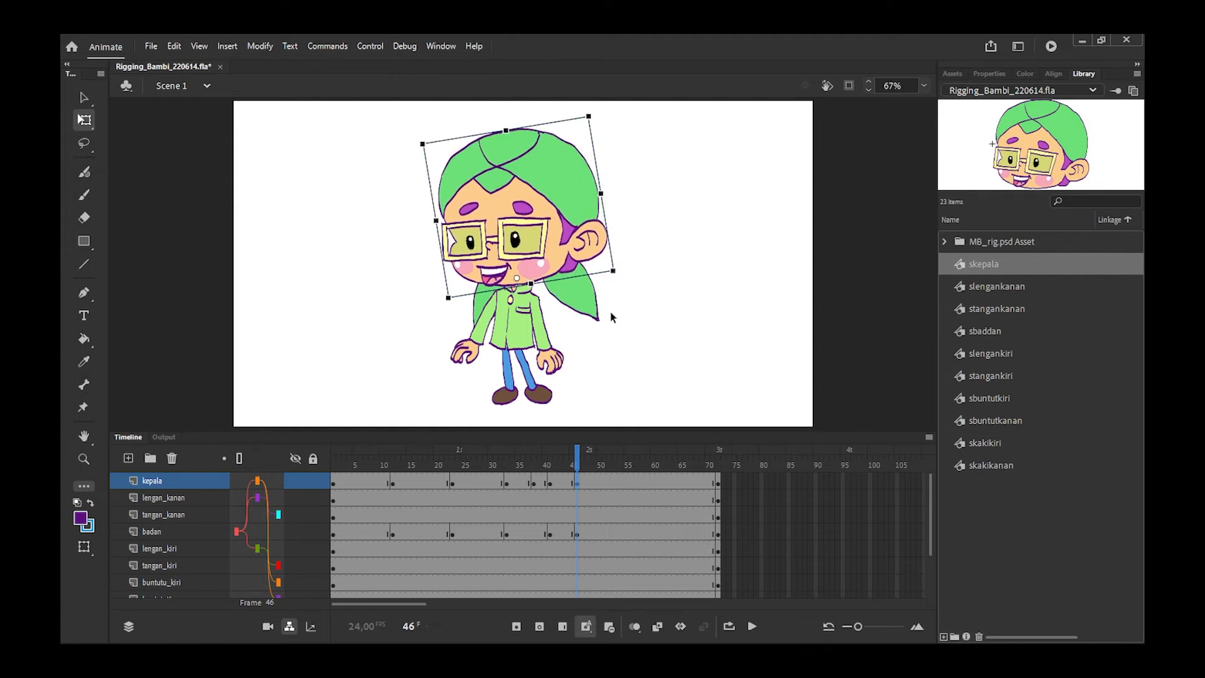
Rotate kepala clockwise at frame 50 and nudge it slightly left and up
left_click(599, 483)
left_click_drag(622, 273, 613, 286)
key("Left")
key("Left")
key("Up")
key("Up")
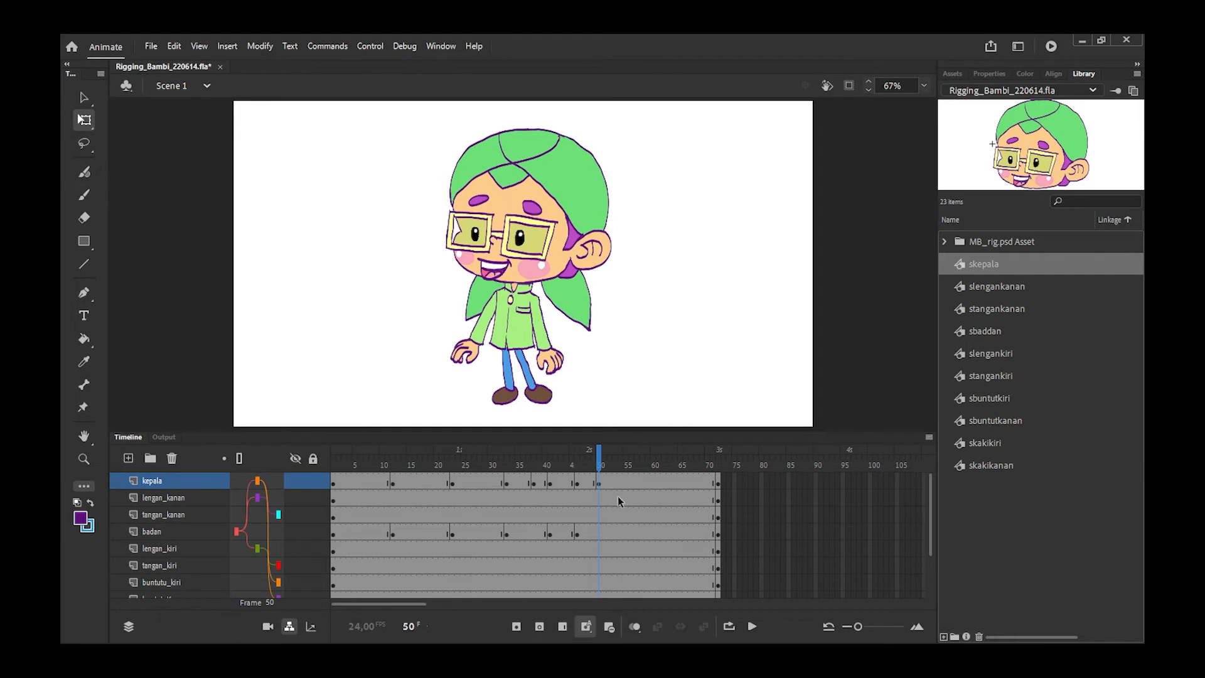
Swing lengan_kanan outward from the body at frame 16 and rotate tangan_kanan counterclockwise at frame 17
left_click(453, 463)
left_click_drag(453, 463, 333, 467)
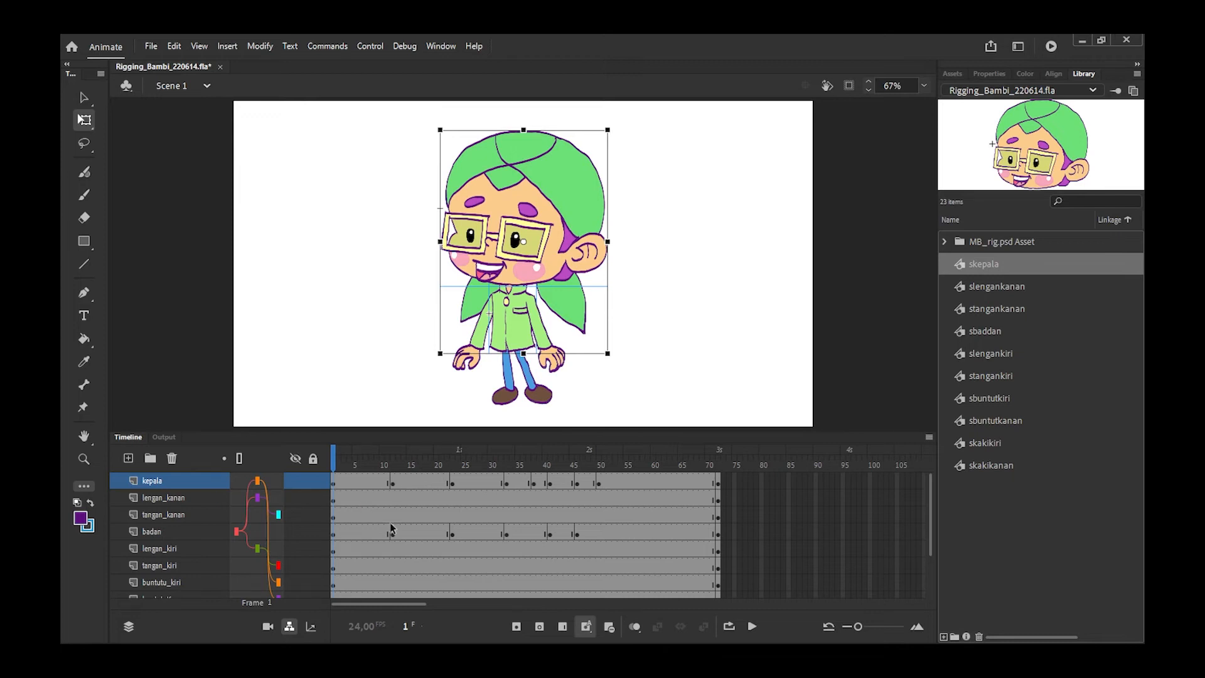
left_click(333, 519)
left_click_drag(333, 466, 413, 476)
left_click(413, 499)
left_click_drag(578, 363, 588, 354)
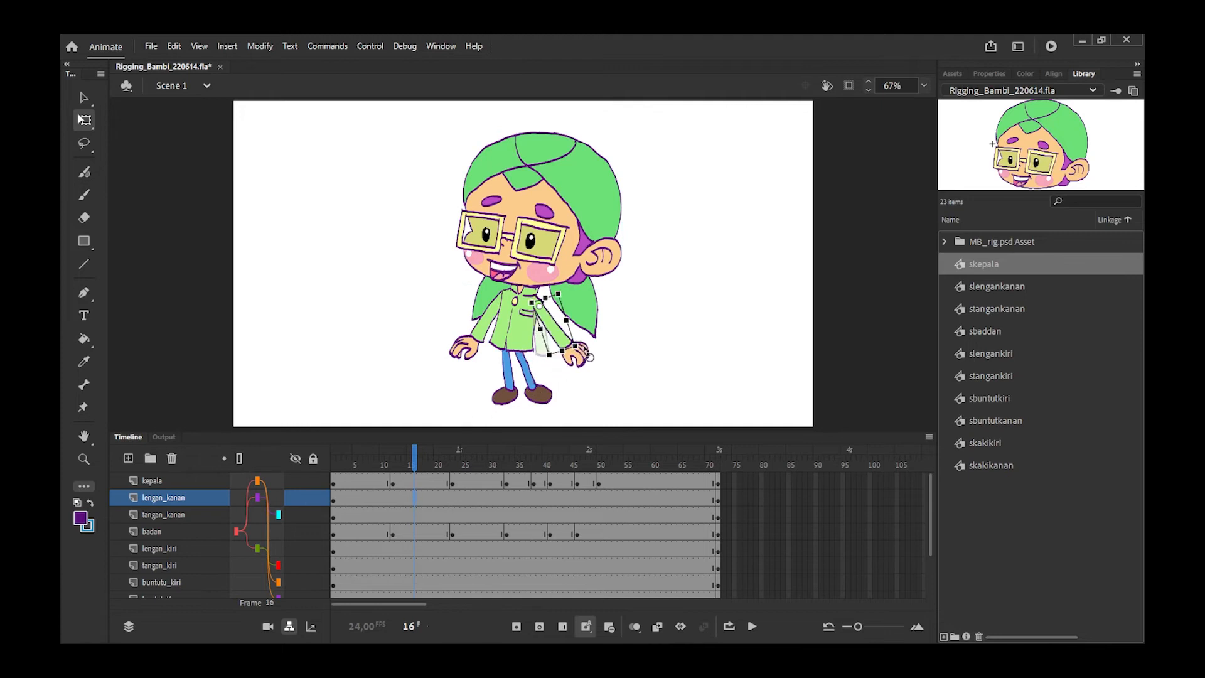
left_click(419, 515)
left_click_drag(601, 364, 624, 344)
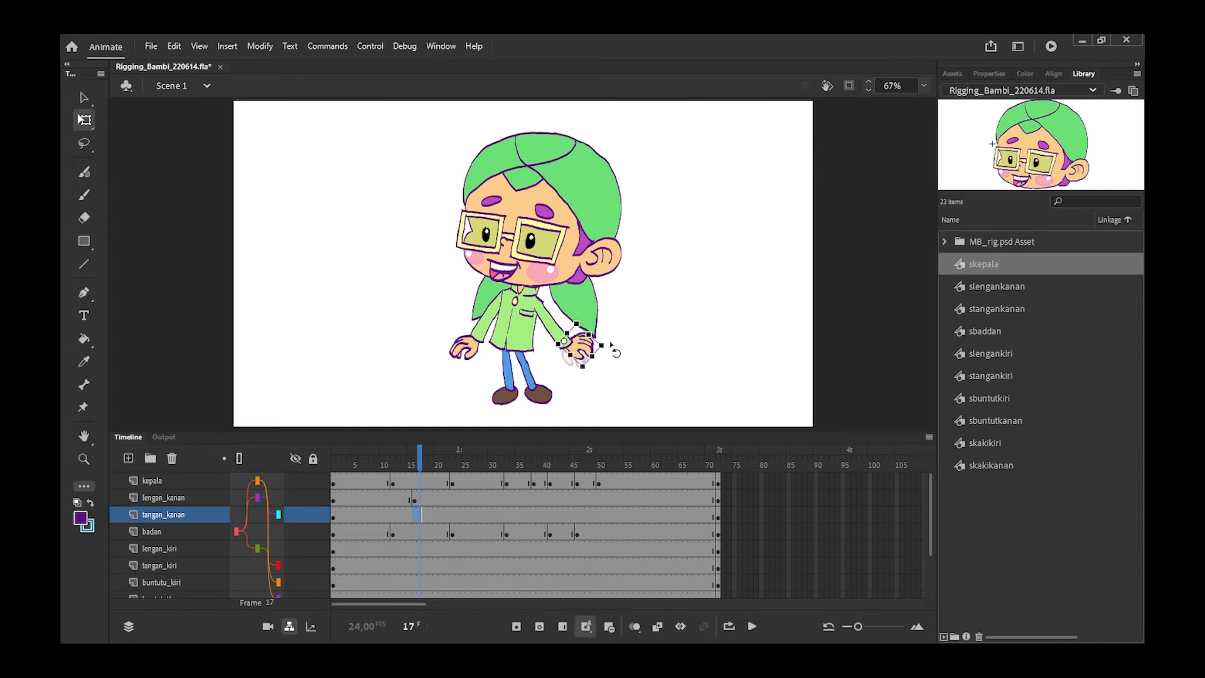
Swing lengan_kiri outward from the body at frame 18 and slightly rotate tangan_kiri at the same frame
mouse_move(419, 456)
left_mouse_down()
mouse_move(404, 457)
mouse_move(426, 458)
left_mouse_up()
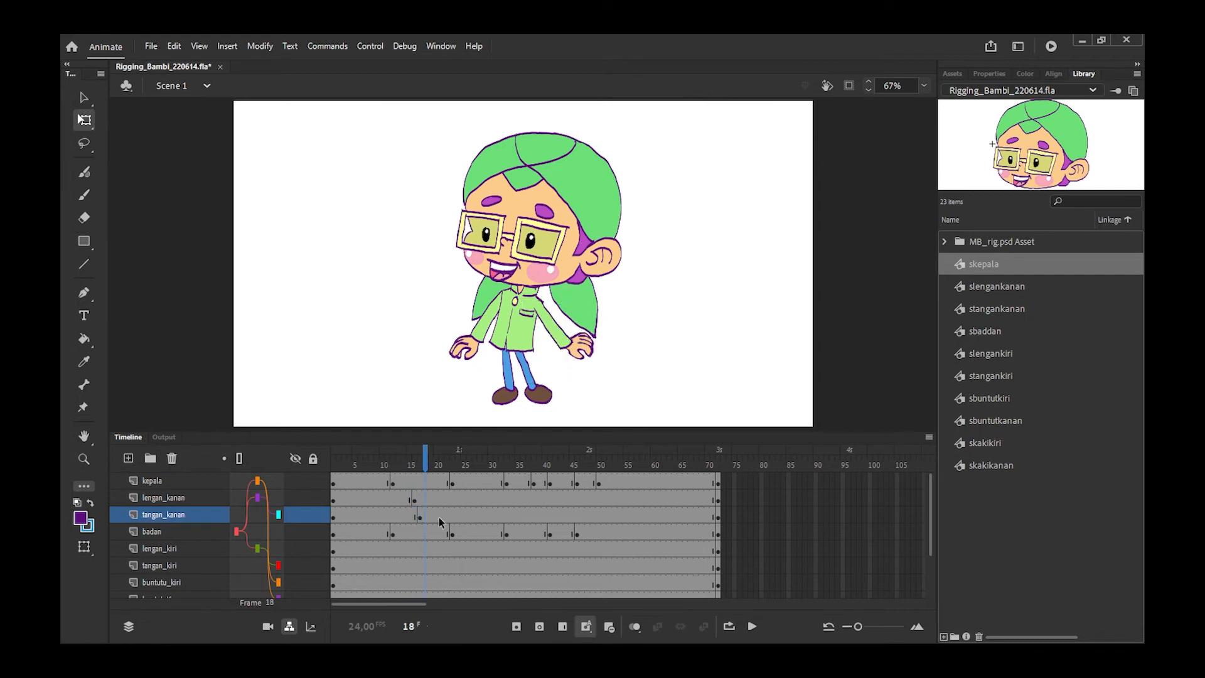
left_click(165, 548)
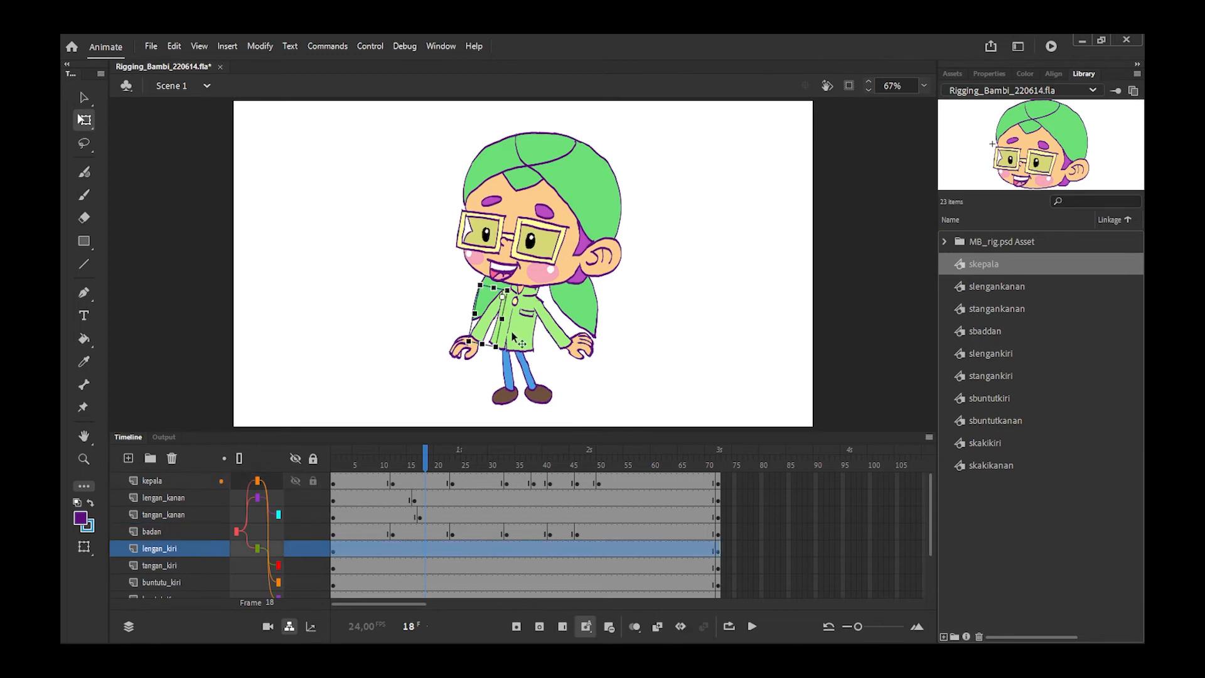
left_click_drag(510, 355, 485, 352)
left_click(426, 566)
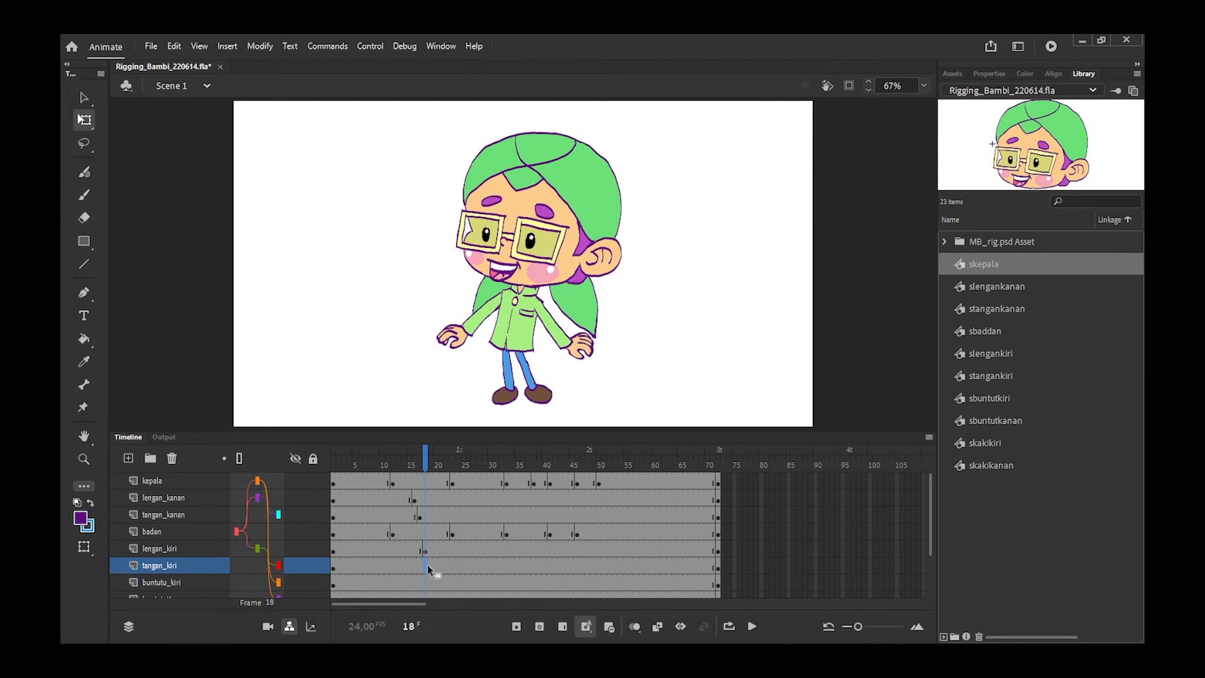
left_click_drag(468, 369, 471, 365)
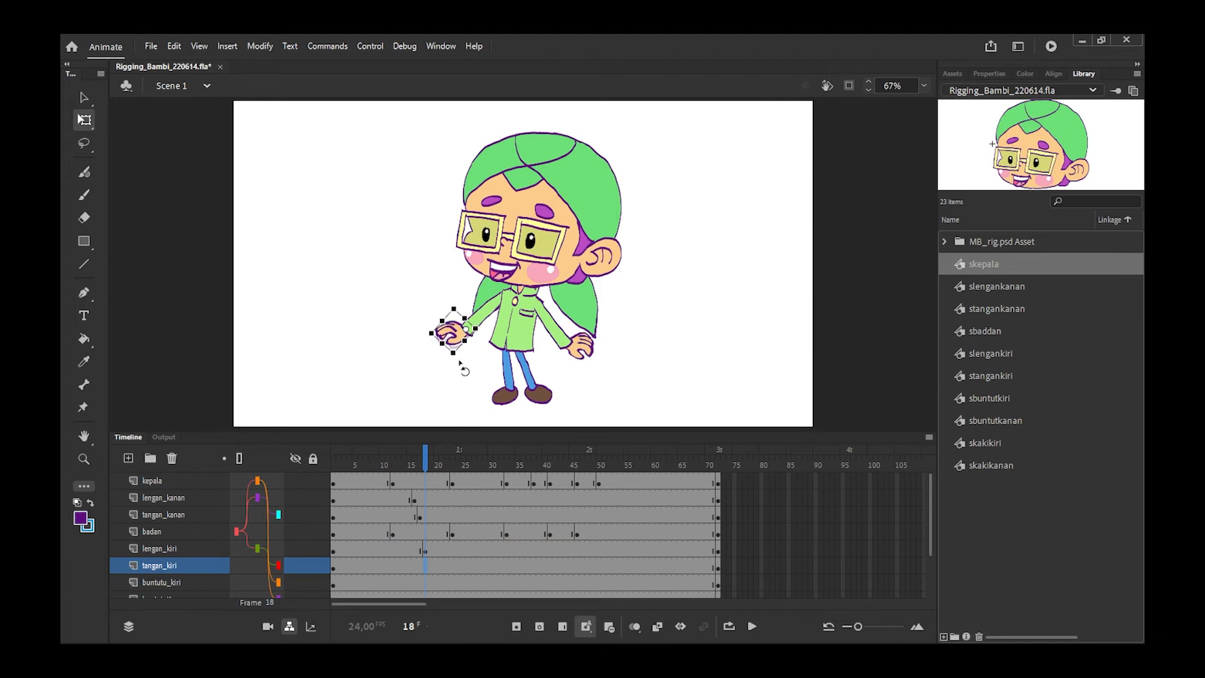
Pose the arms at frame 28 by rotating lengan_kiri in toward the body and raising lengan_kanan further outward
left_click(443, 459)
left_click_drag(444, 459, 481, 466)
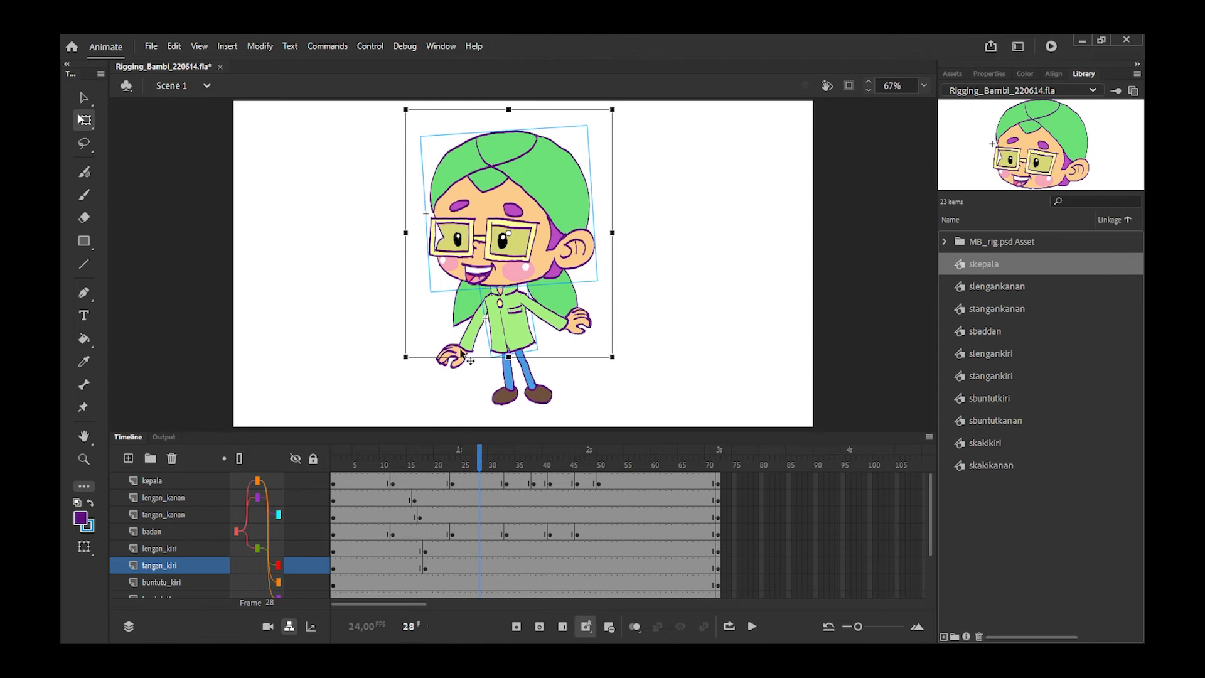
left_click(480, 551)
left_click_drag(498, 363, 511, 363)
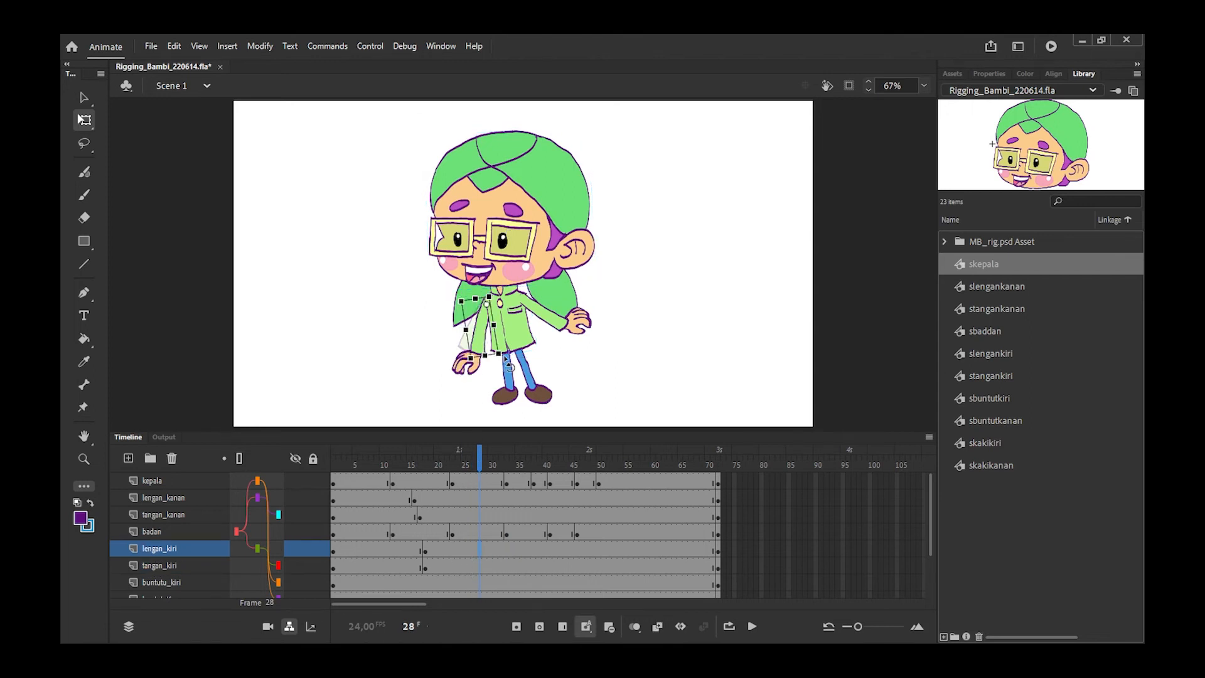
left_click(480, 499)
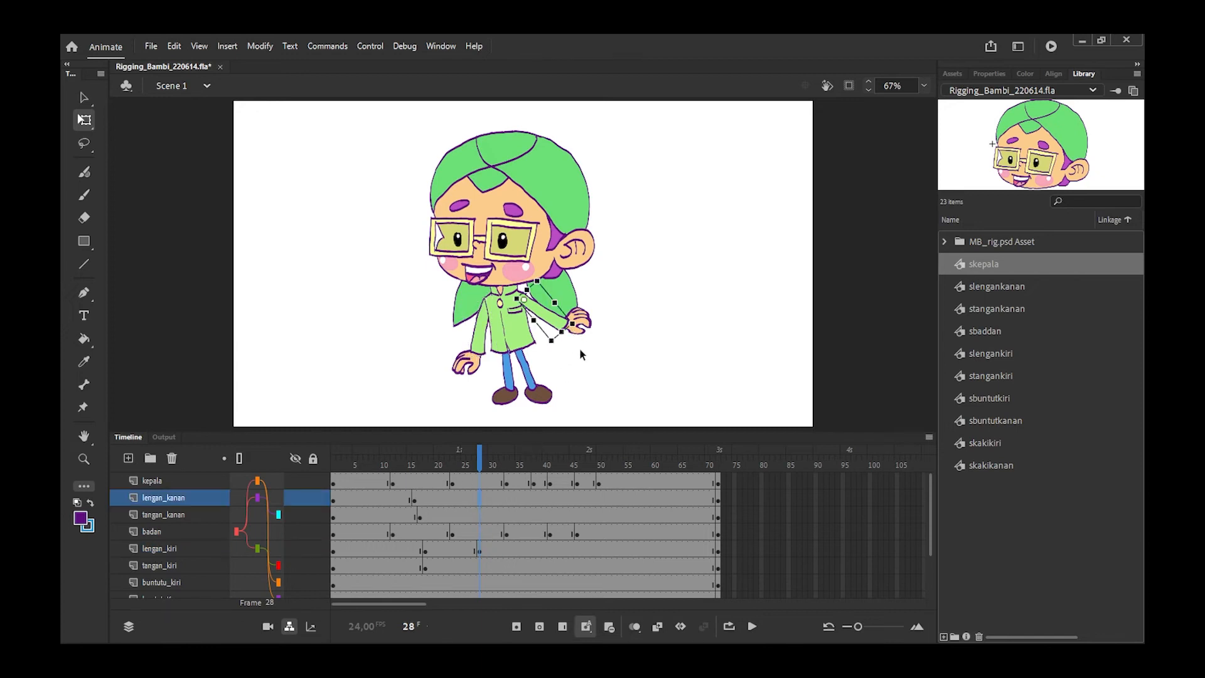
left_click_drag(581, 327, 585, 311)
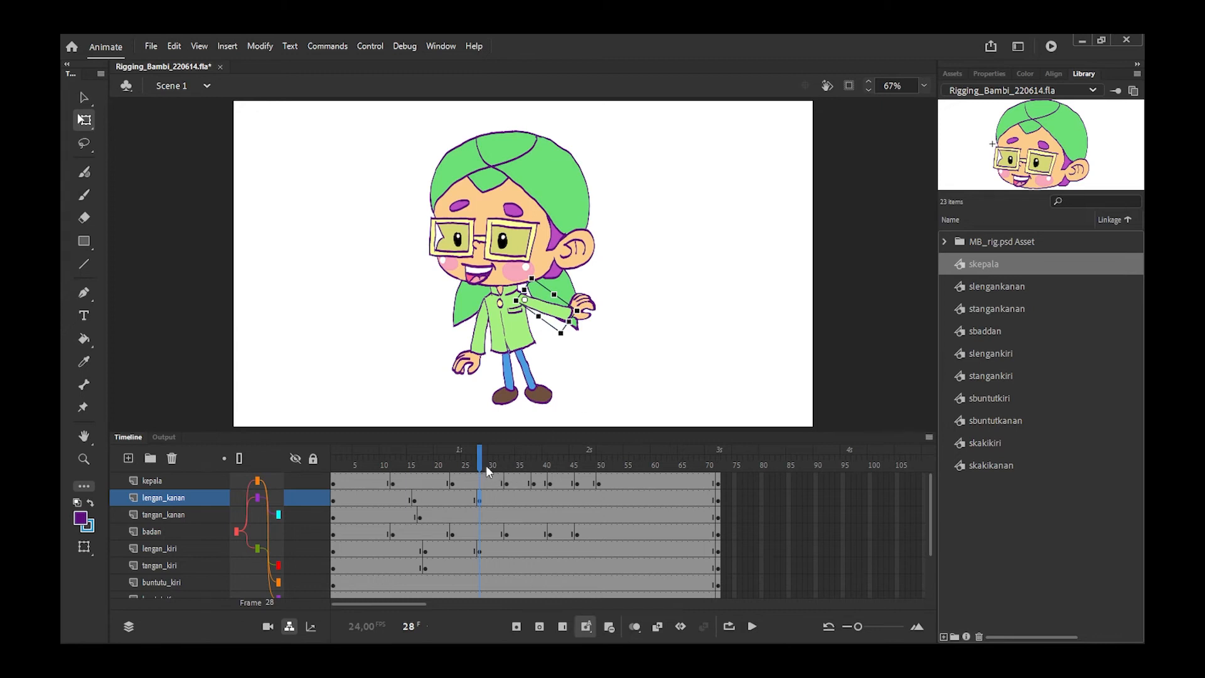
Swing lengan_kanan in toward the body at frame 37 and rotate tangan_kanan slightly clockwise at frame 38
left_click_drag(482, 464, 526, 465)
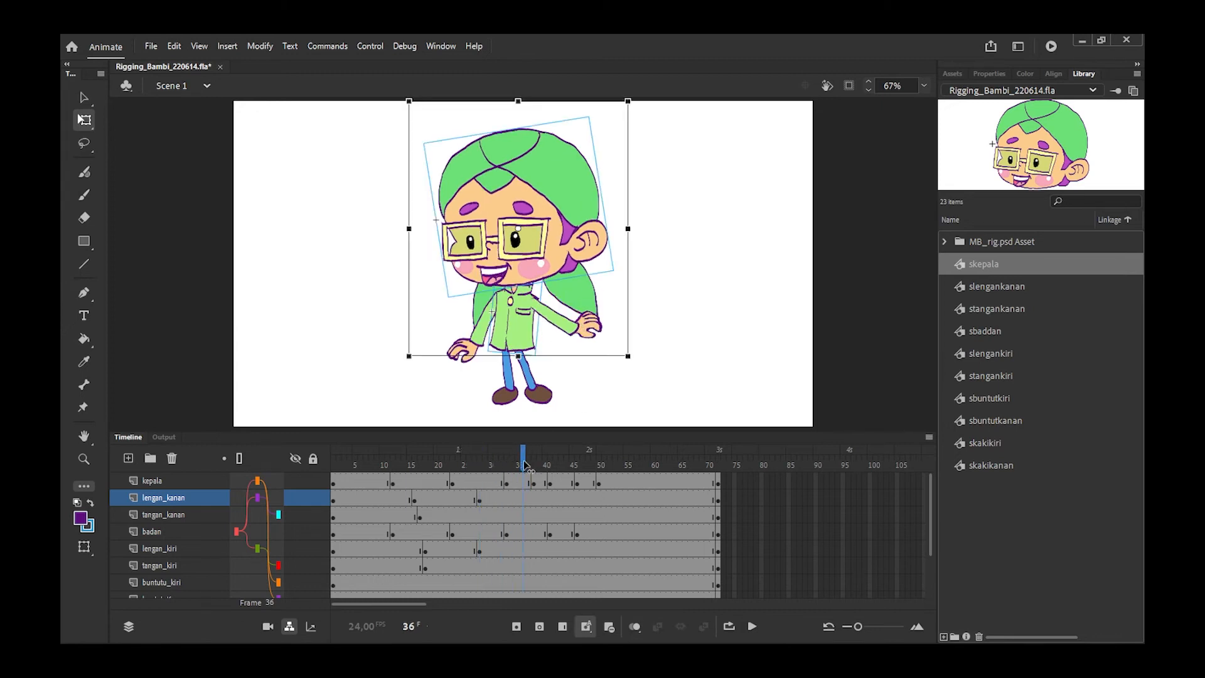
left_click(527, 500)
left_click(587, 334)
left_click_drag(593, 345, 573, 367)
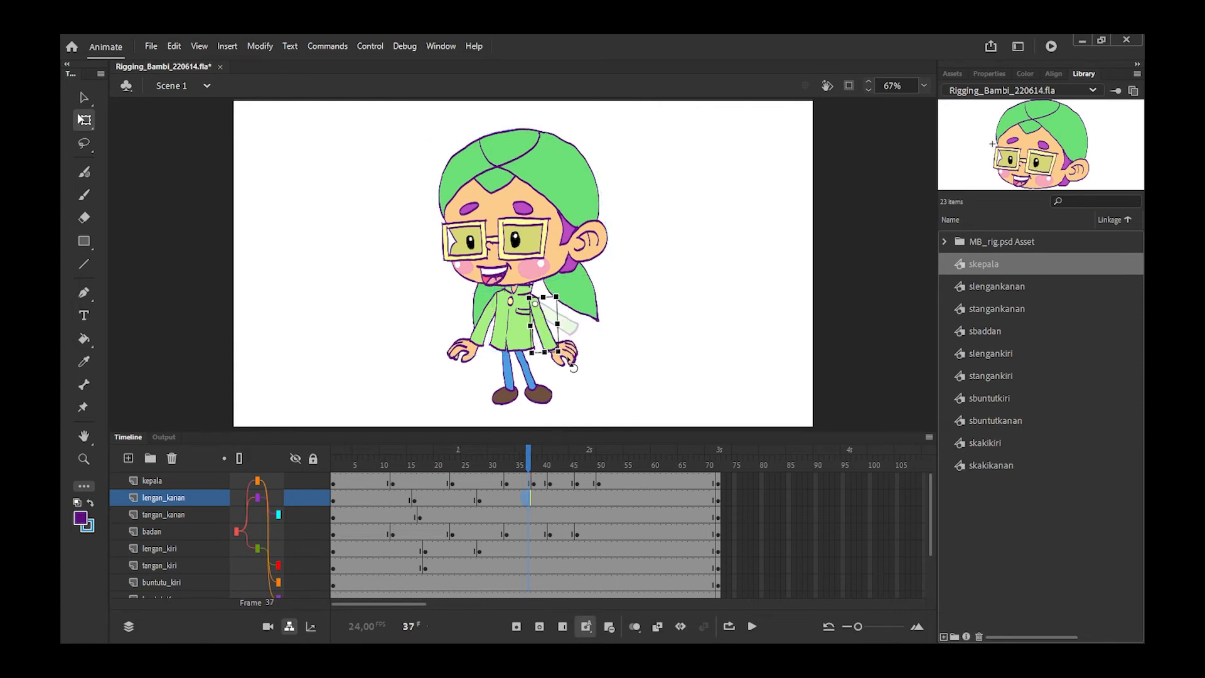
left_click(532, 515)
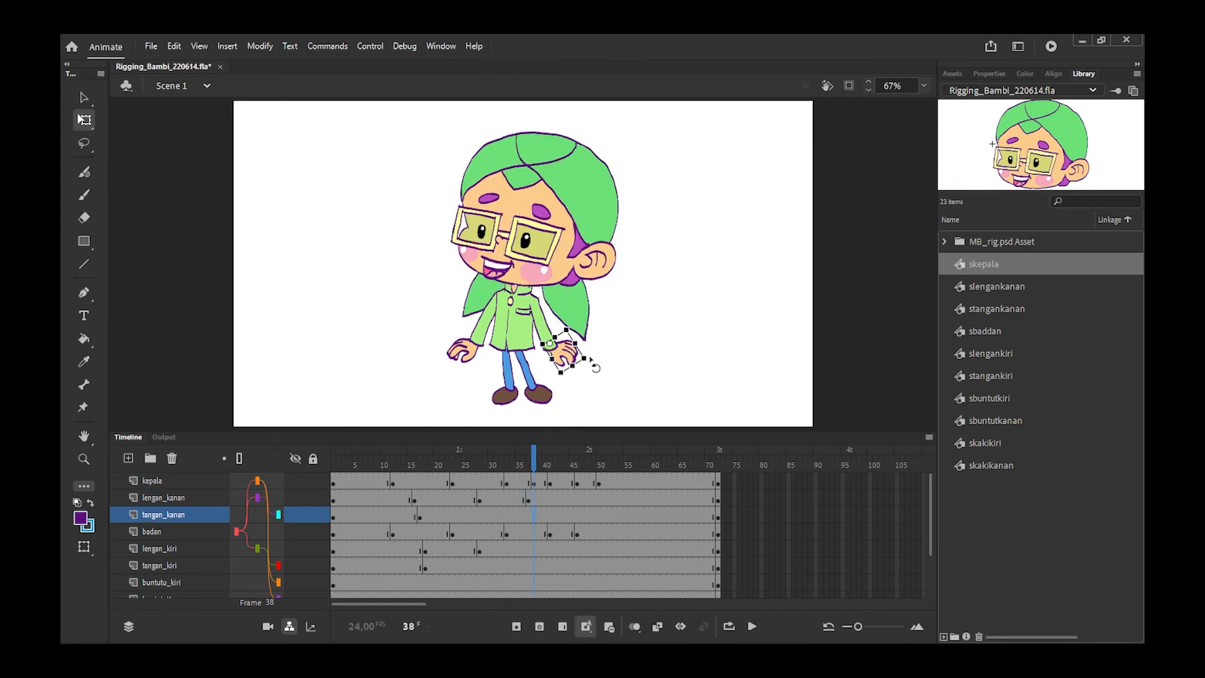
left_click_drag(595, 367, 590, 376)
Swing lengan_kiri outward from the body at frame 35 and back in toward the body at frame 39
mouse_move(538, 463)
left_mouse_down()
mouse_move(447, 464)
mouse_move(544, 466)
mouse_move(502, 470)
mouse_move(519, 475)
left_mouse_up()
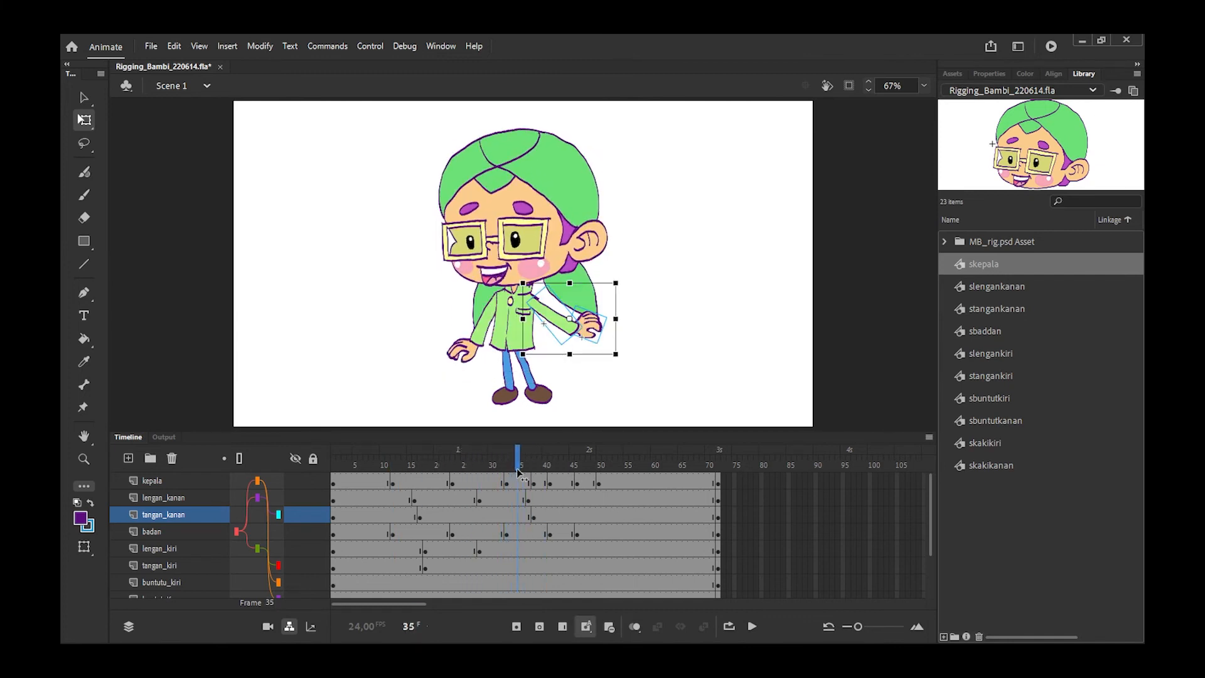
left_click(484, 343)
left_click_drag(505, 355, 484, 356)
left_click_drag(519, 465, 542, 462)
left_click(468, 322)
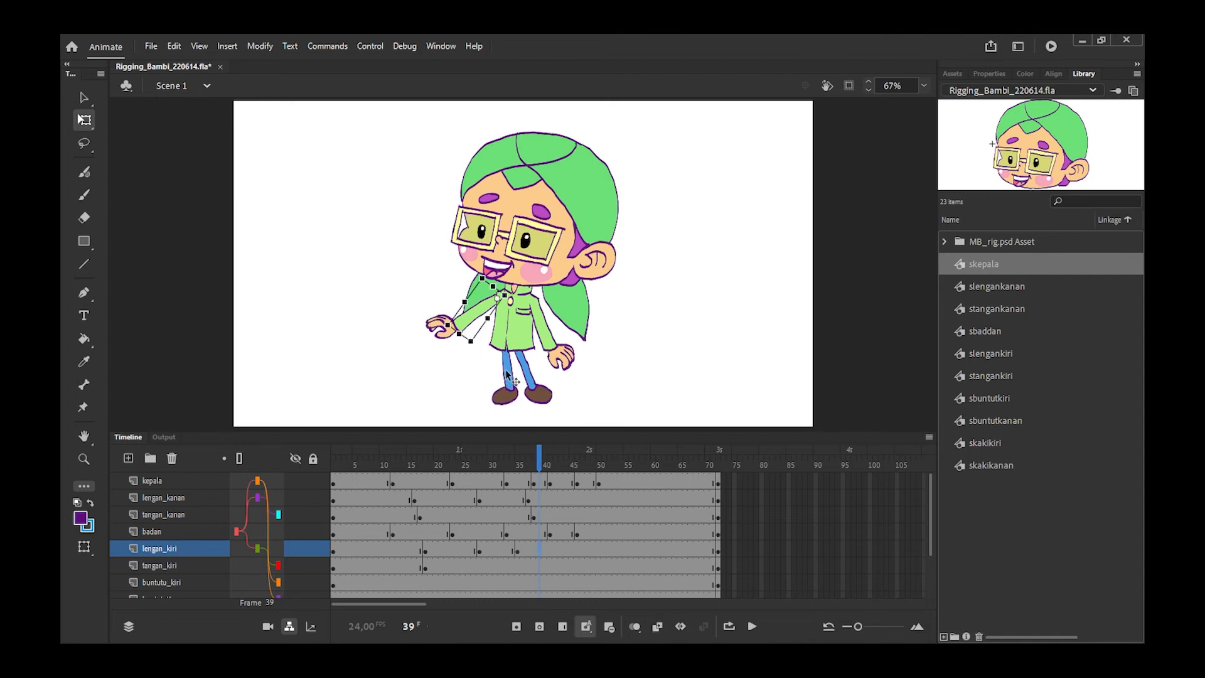
left_click_drag(485, 351, 495, 359)
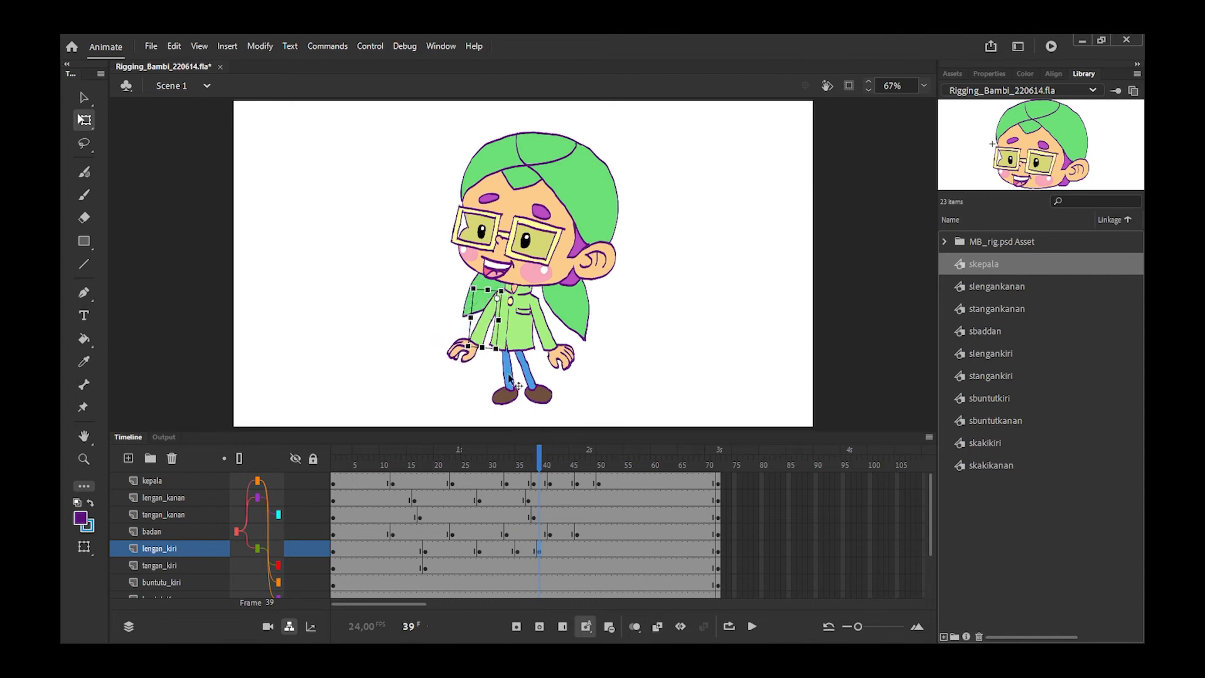
Rotate tangan_kiri slightly counterclockwise at frame 40
left_click(545, 465)
left_click(465, 354)
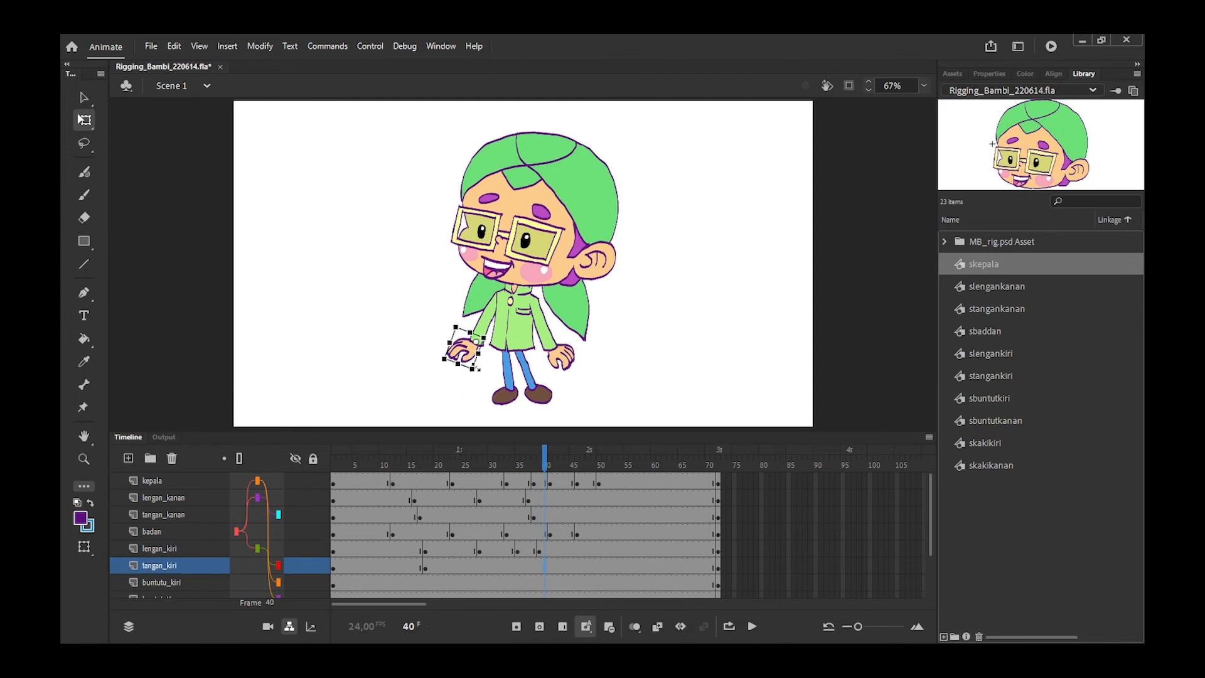
left_click_drag(478, 372, 487, 369)
Swing the sbuntutkanan tail outward at frame 11 and the buntutu_kiri tail outward at frame 12
left_click_drag(544, 464, 387, 525)
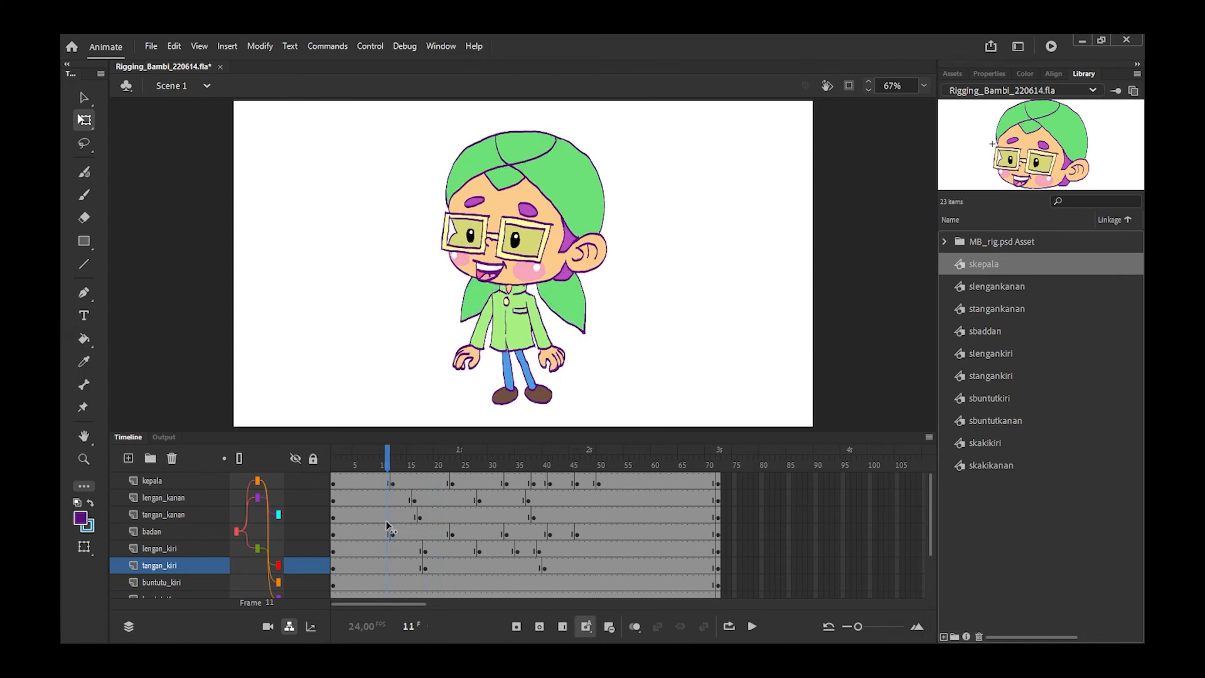
left_click(575, 306)
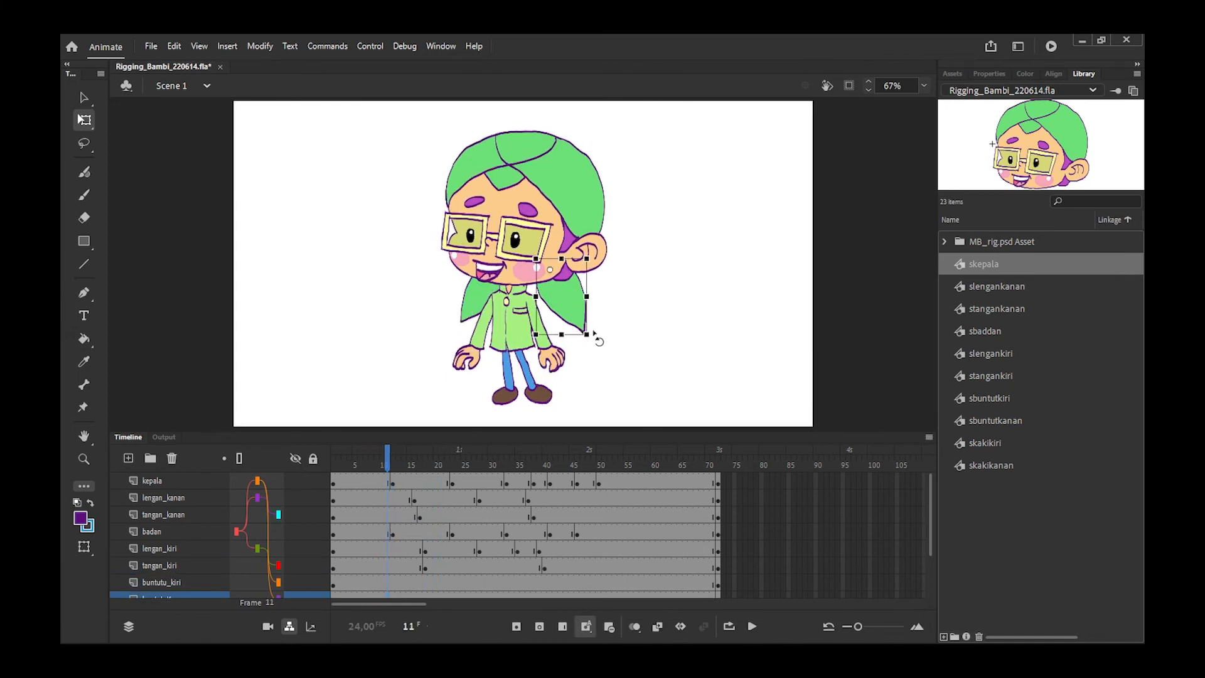
left_click_drag(594, 333, 614, 328)
left_click(463, 320)
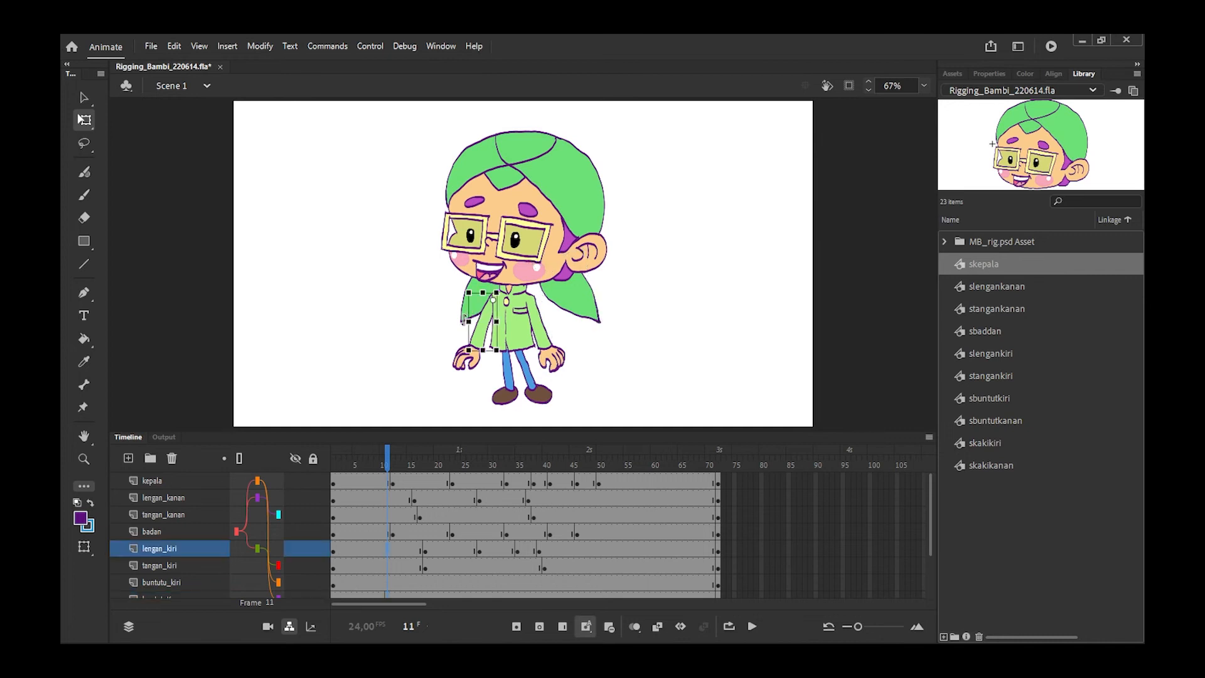
left_click(390, 585)
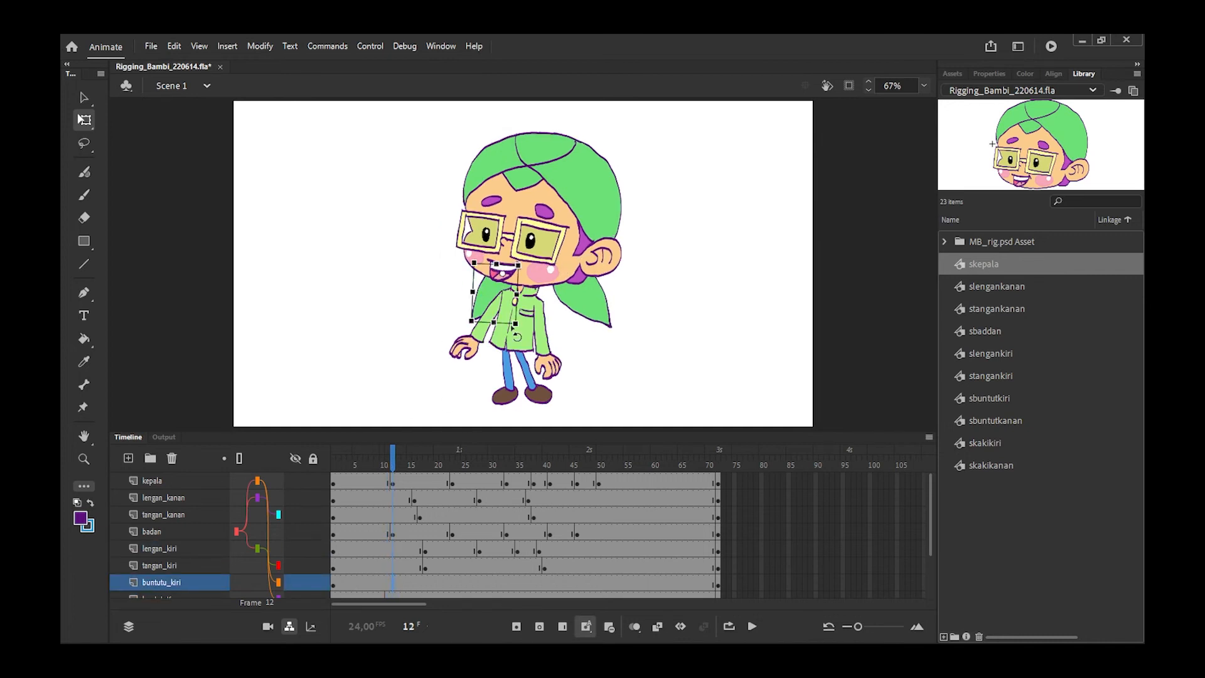
Swing both headwrap tails, sbuntutkanan and sbuntutkiri, inward at frame 25
left_click(464, 468)
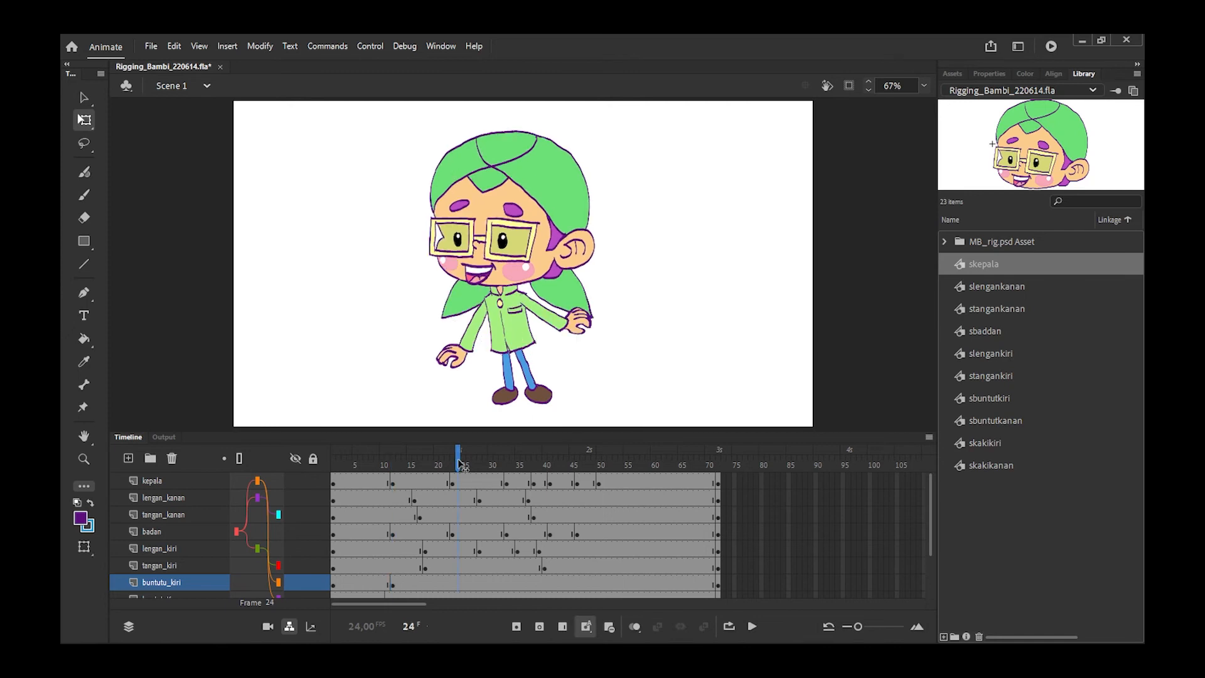
left_click(570, 291)
left_click_drag(607, 325, 597, 342)
left_click(443, 317)
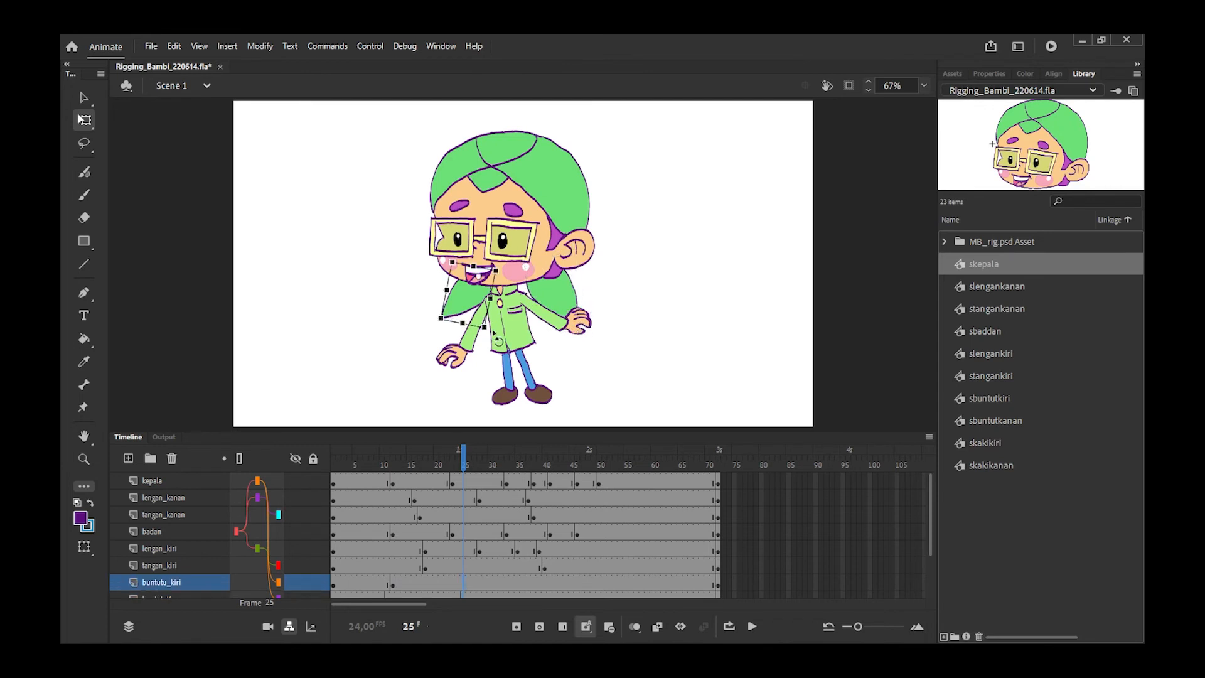
left_click_drag(496, 341, 514, 340)
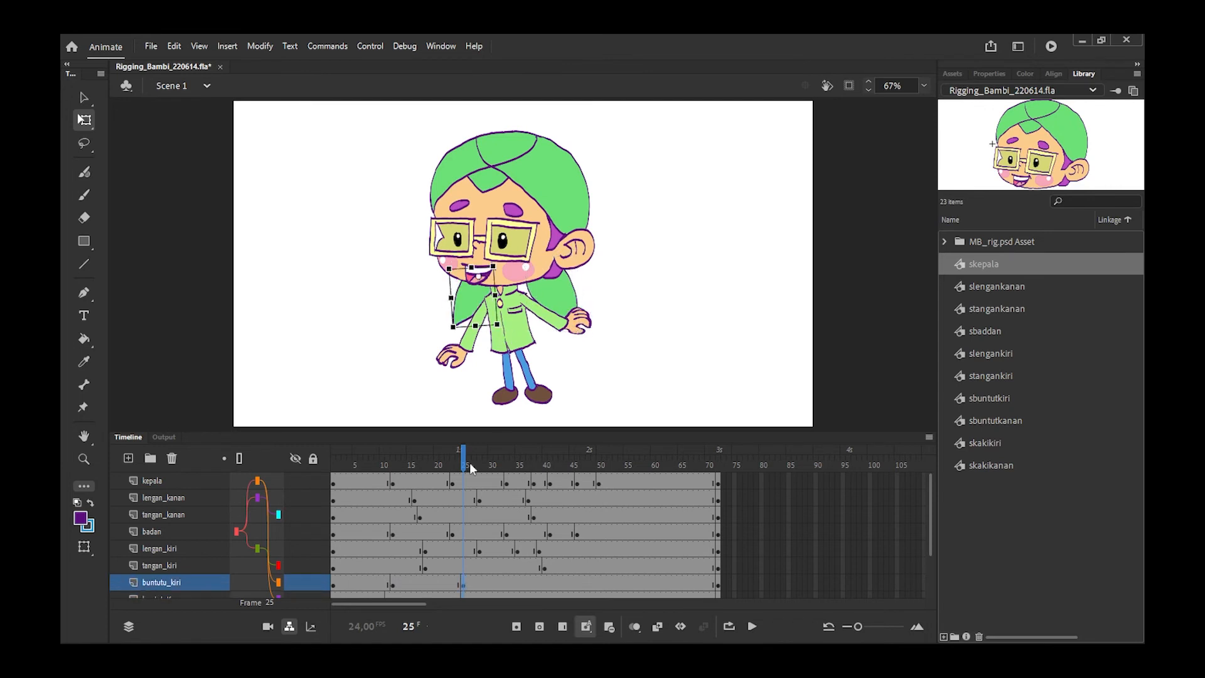
Swing both headwrap tails, sbuntutkanan and sbuntutkiri, outward at frame 33
left_click_drag(470, 468, 505, 465)
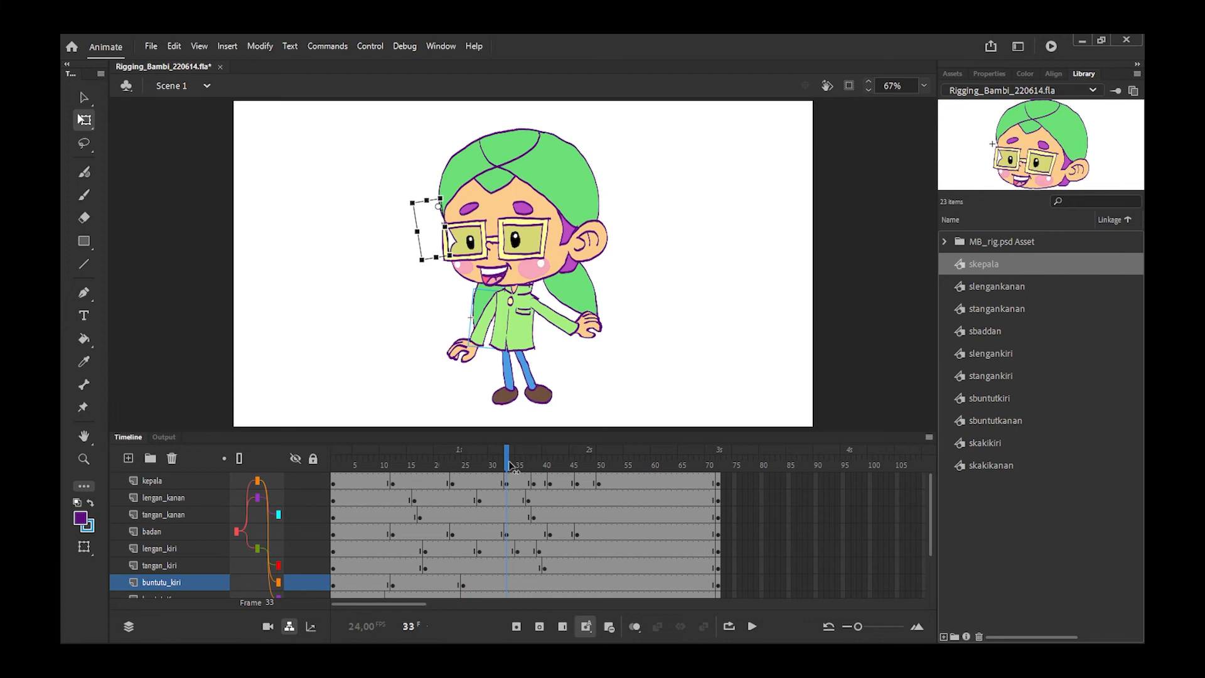
left_click(584, 296)
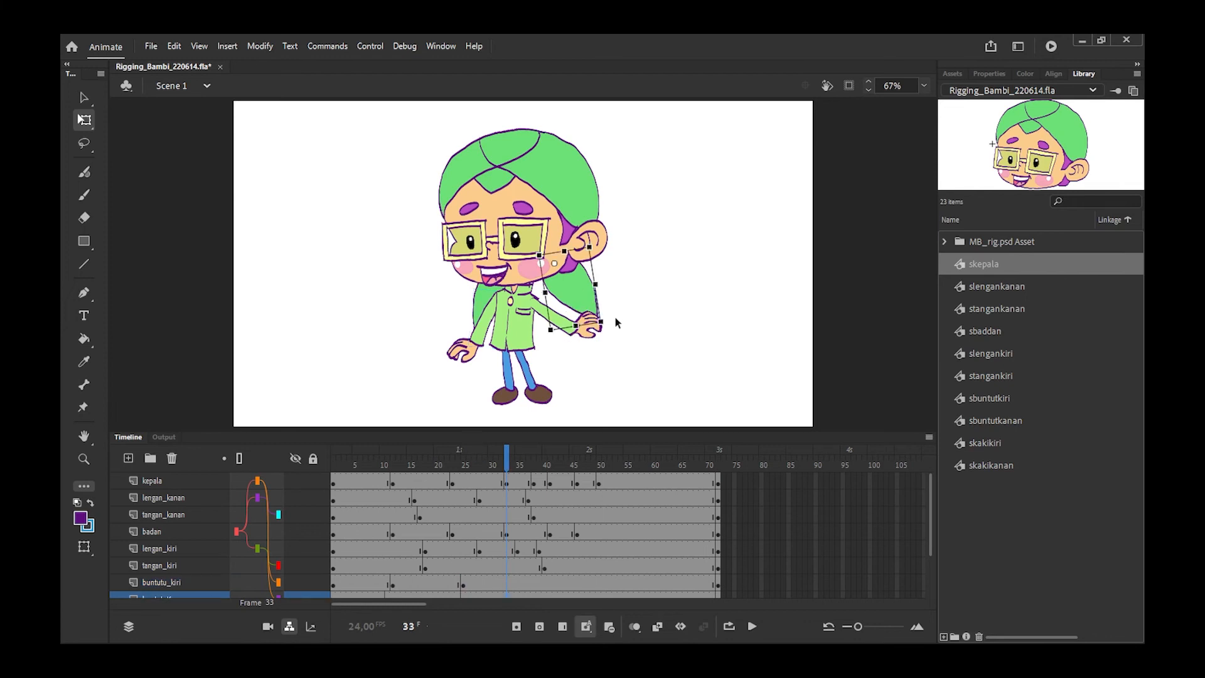
left_click(478, 314)
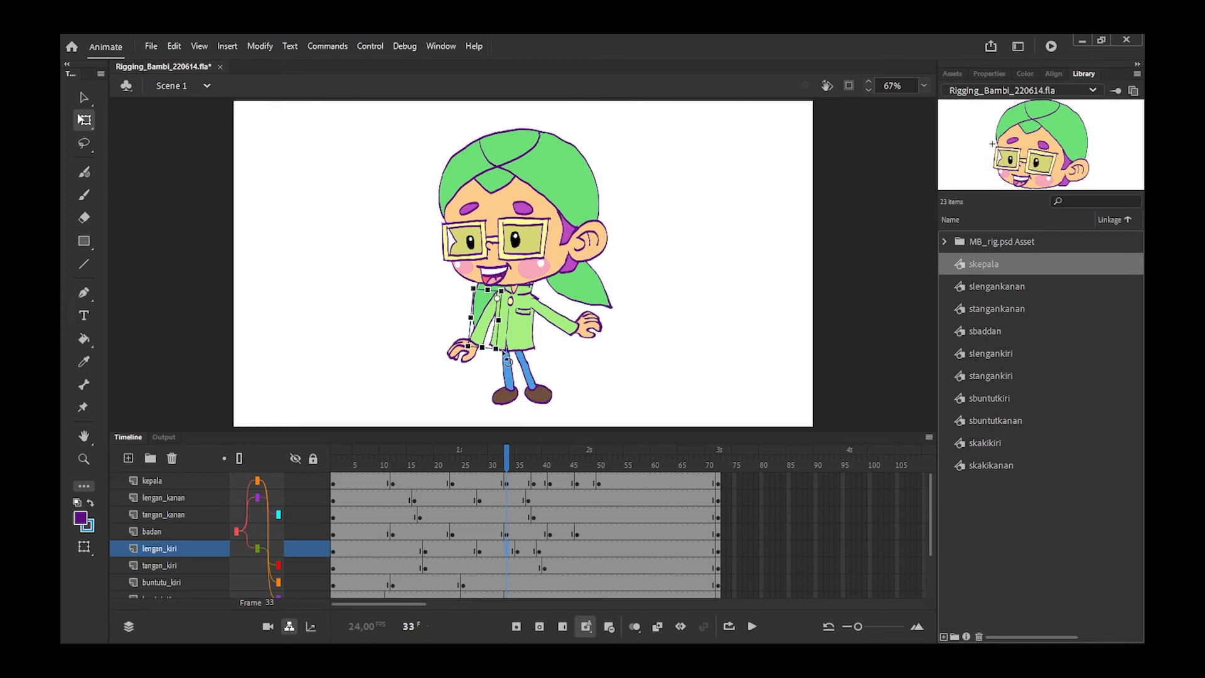
left_click(507, 583)
left_click_drag(524, 326, 516, 329)
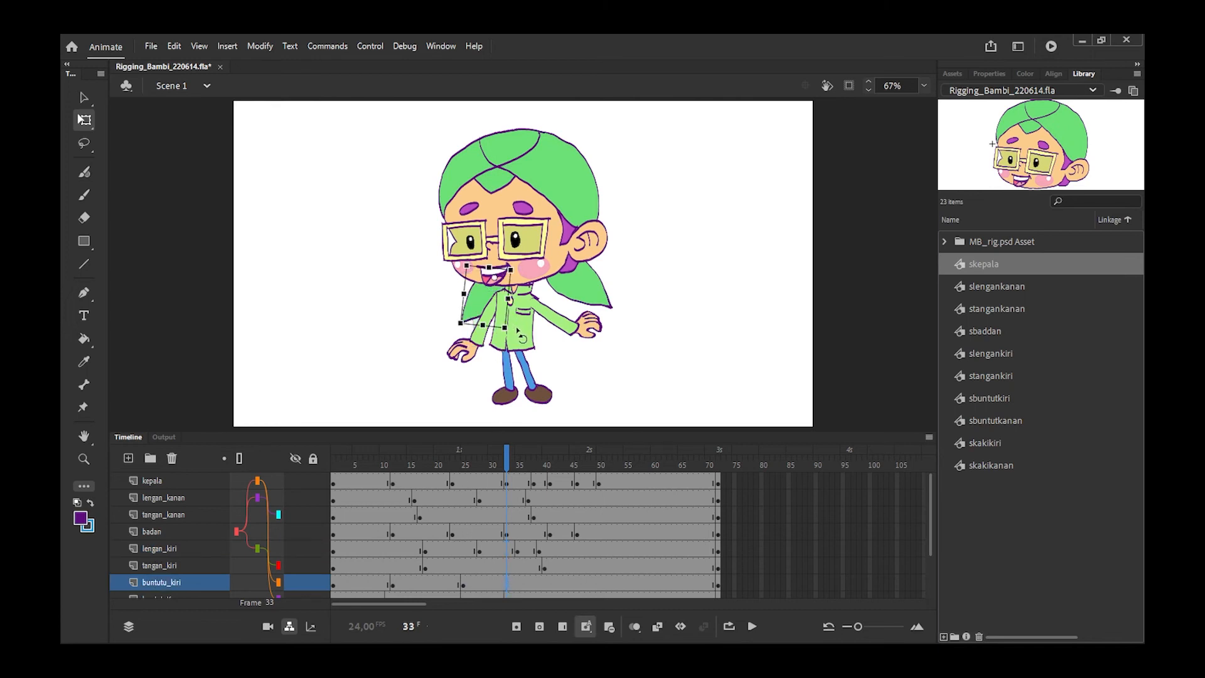
Swing both headwrap tails, sbuntutkanan and sbuntutkiri, inward at frame 41
left_click_drag(507, 464, 551, 468)
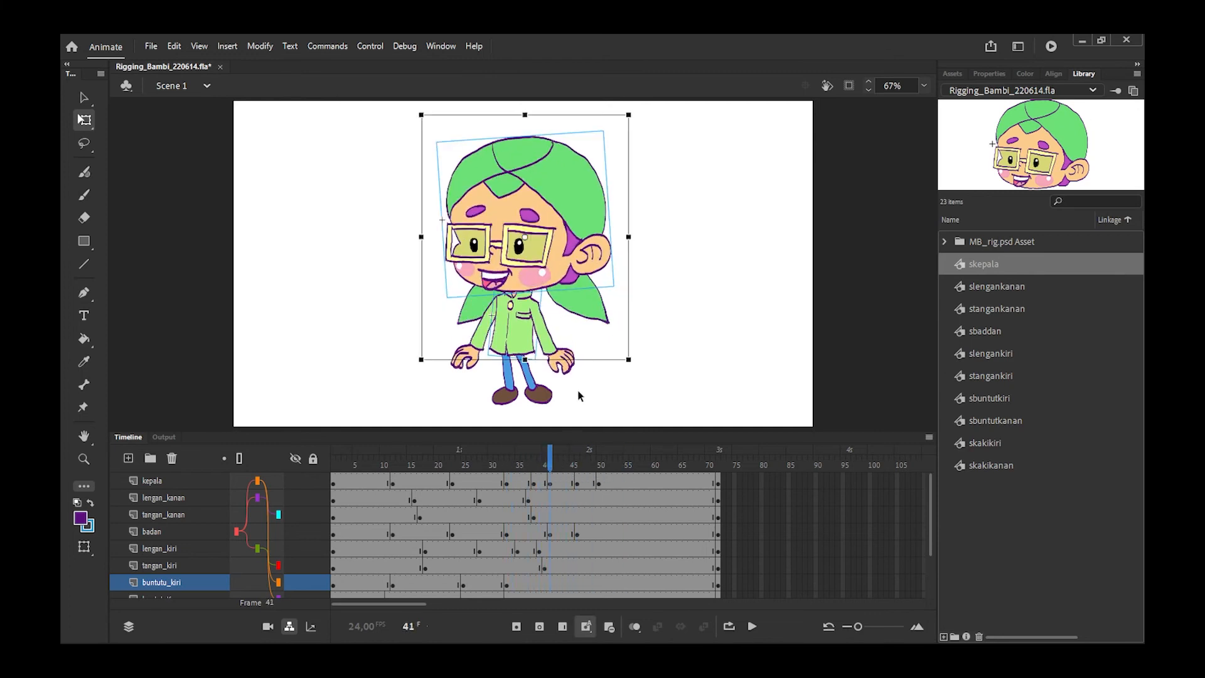
left_click(589, 316)
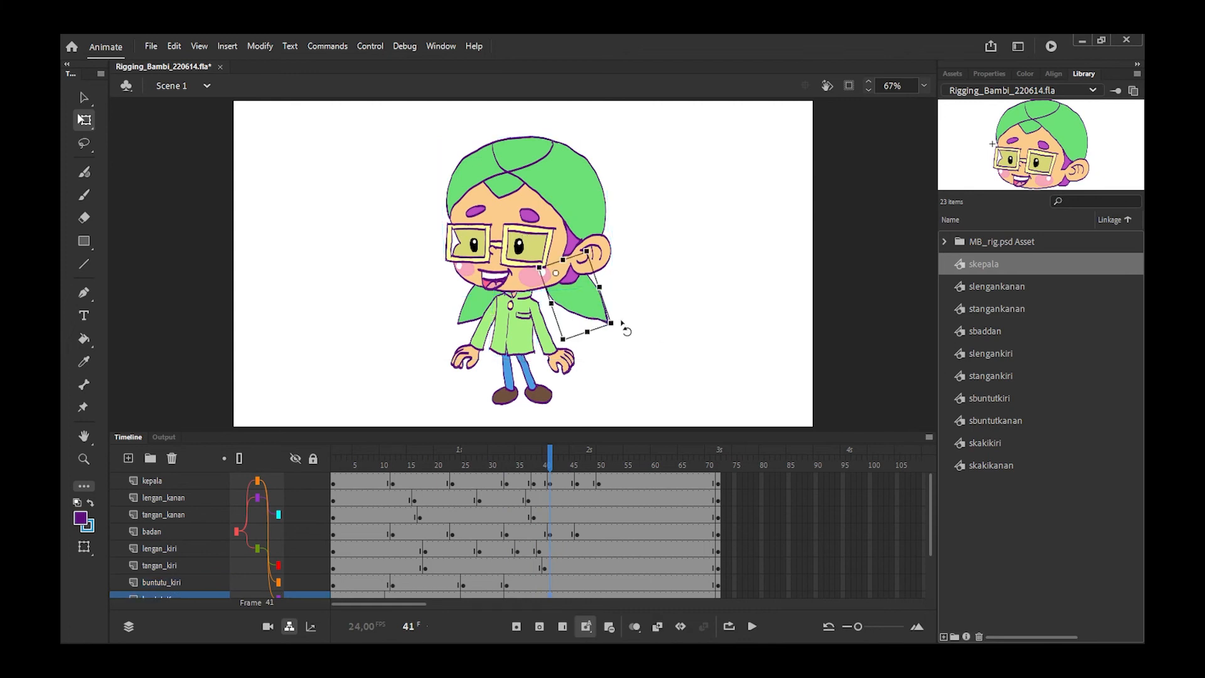
left_click_drag(623, 329, 610, 333)
left_click(473, 311)
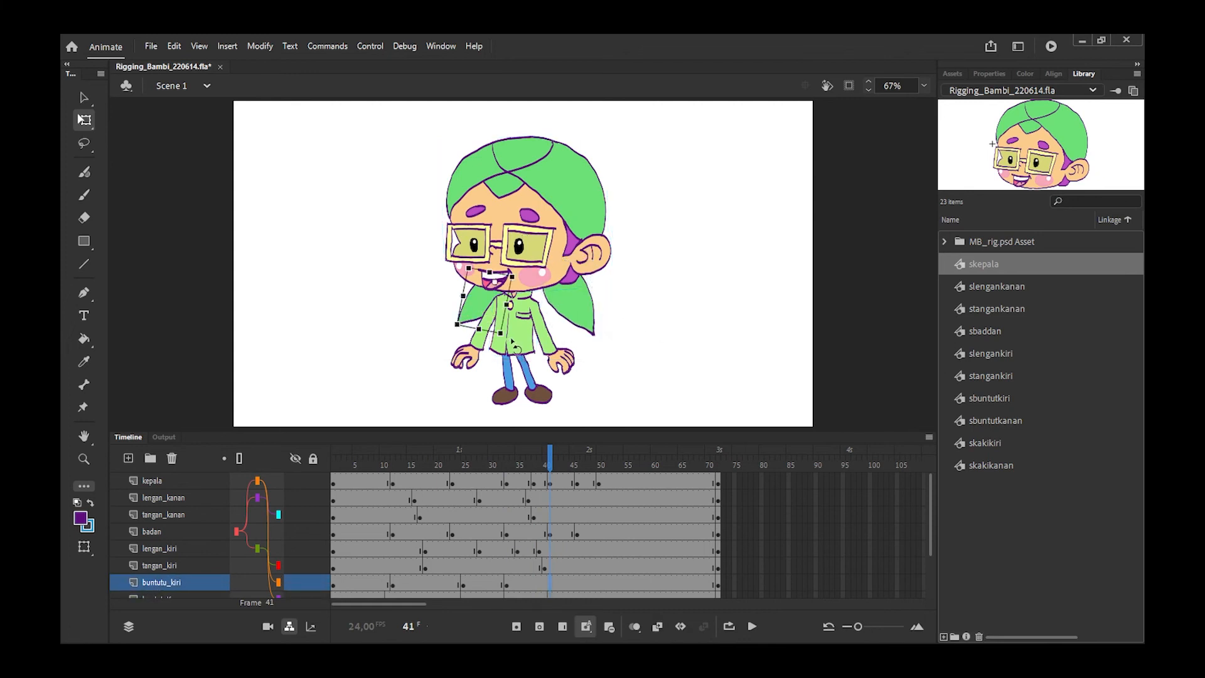
left_click_drag(511, 342, 524, 347)
Swing both headwrap tails, sbuntutkanan and sbuntutkiri, outward at frame 45
mouse_move(551, 463)
left_mouse_down()
mouse_move(576, 464)
mouse_move(546, 475)
mouse_move(571, 476)
left_mouse_up()
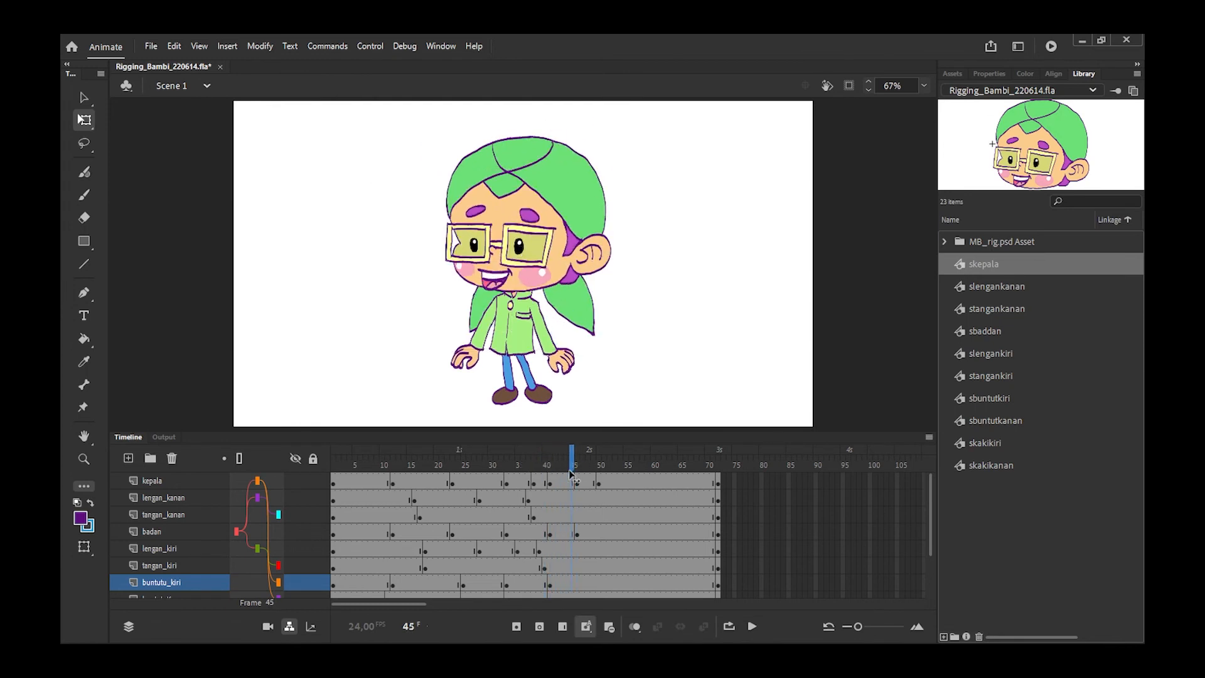
left_click(592, 334)
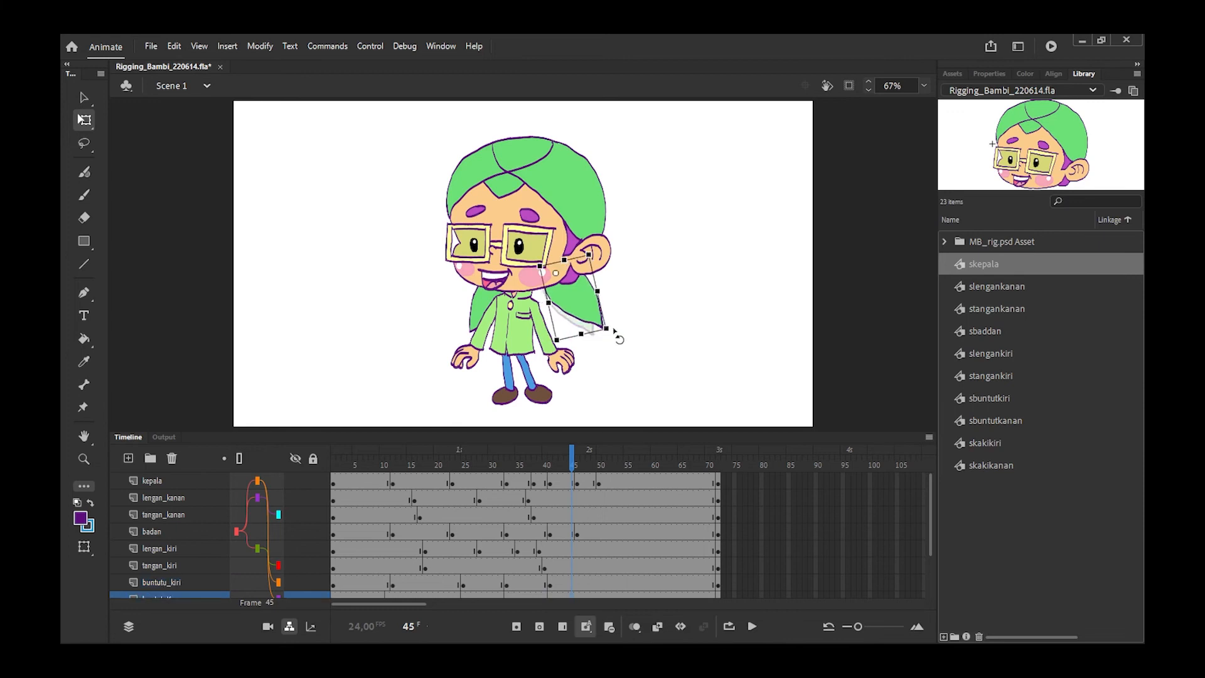
left_click(573, 582)
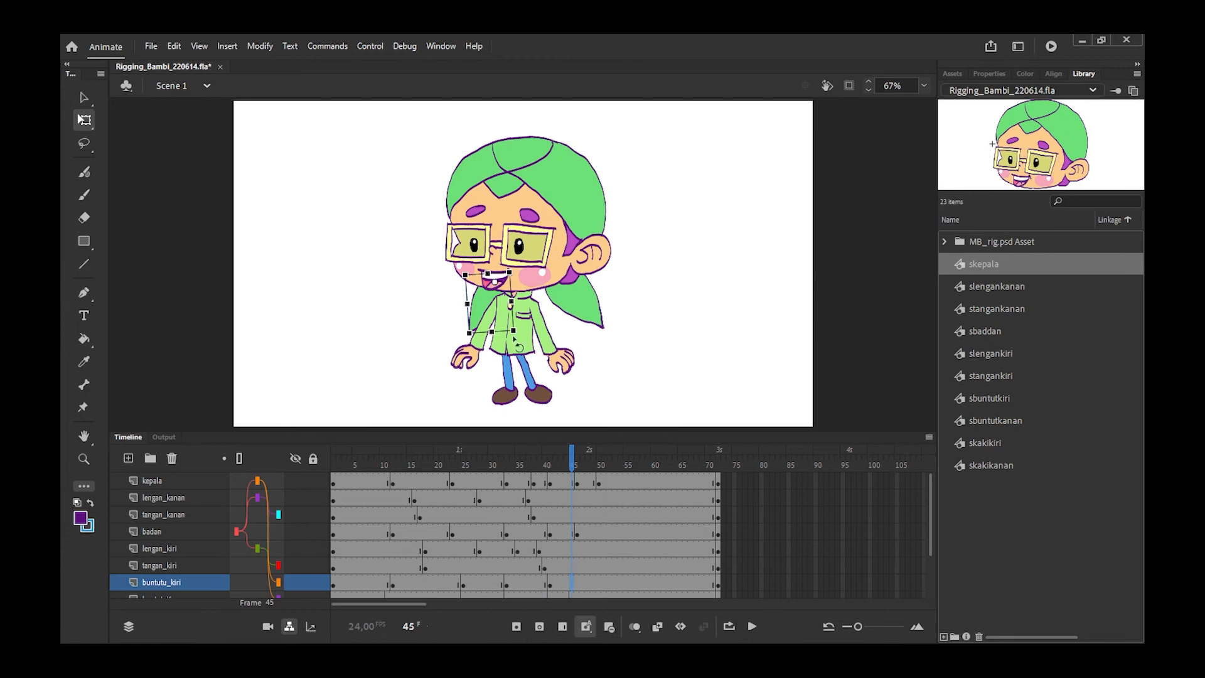
left_click_drag(520, 336, 506, 344)
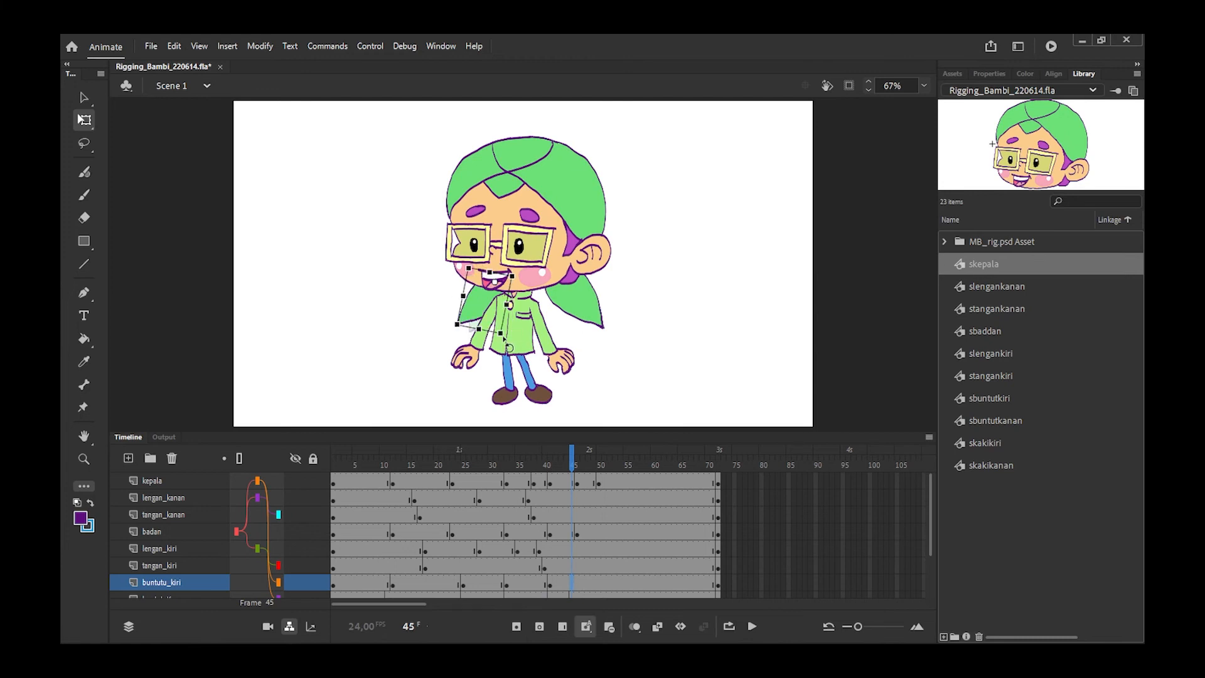
Swing both headwrap tails, sbuntutkanan and sbuntutkiri, inward at frame 51
left_click_drag(572, 443, 603, 461)
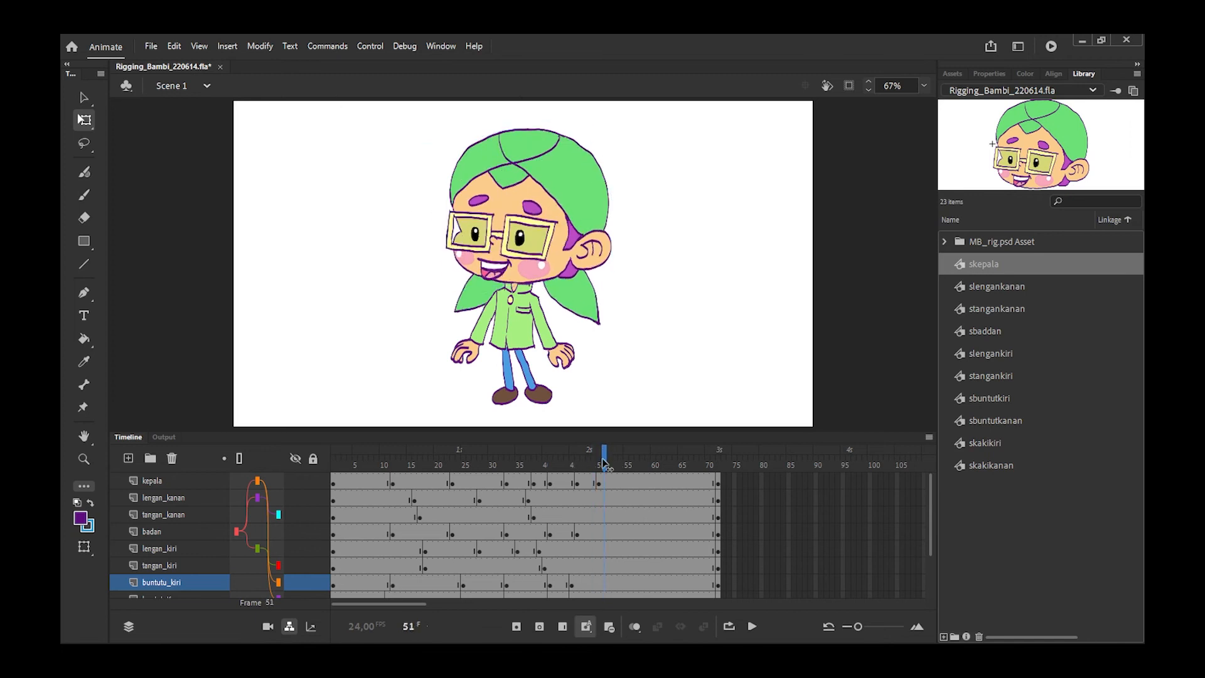
left_click(583, 325)
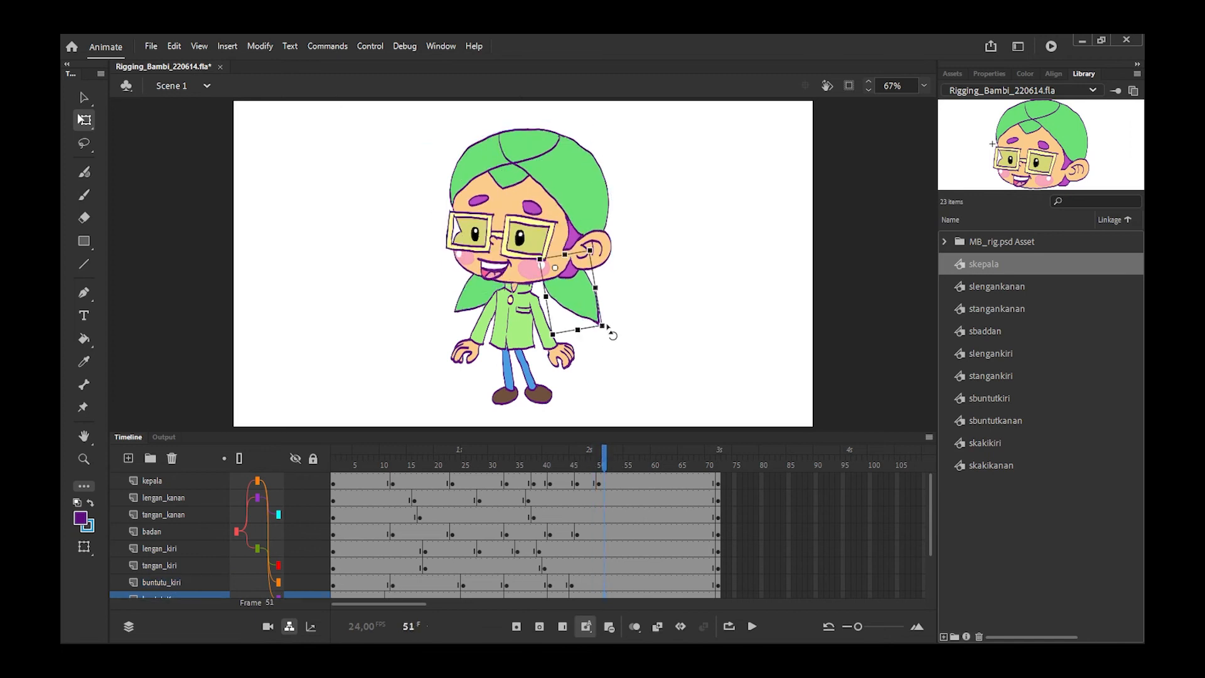
left_click_drag(615, 336, 599, 345)
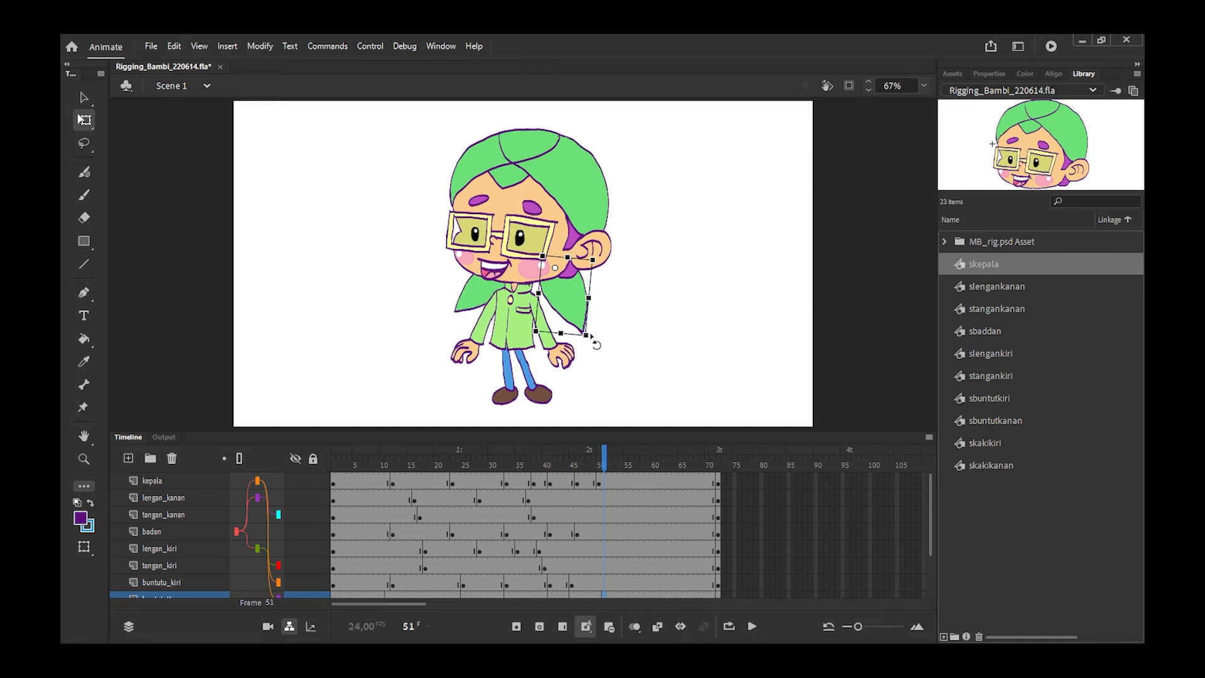
left_click(469, 314)
left_click_drag(502, 323, 512, 315)
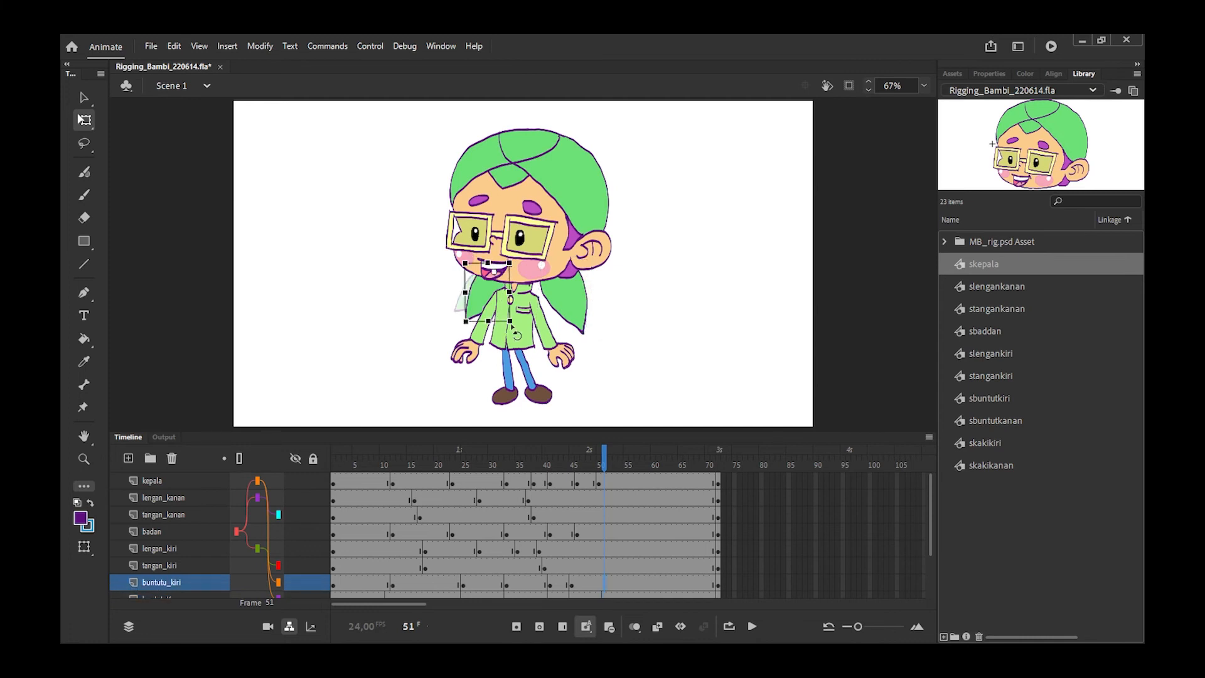
Rotate the sbuntutkanan tail slightly outward at frame 58 and keyframe the buntutu_kiri tail at the same frame
left_click_drag(606, 460, 645, 460)
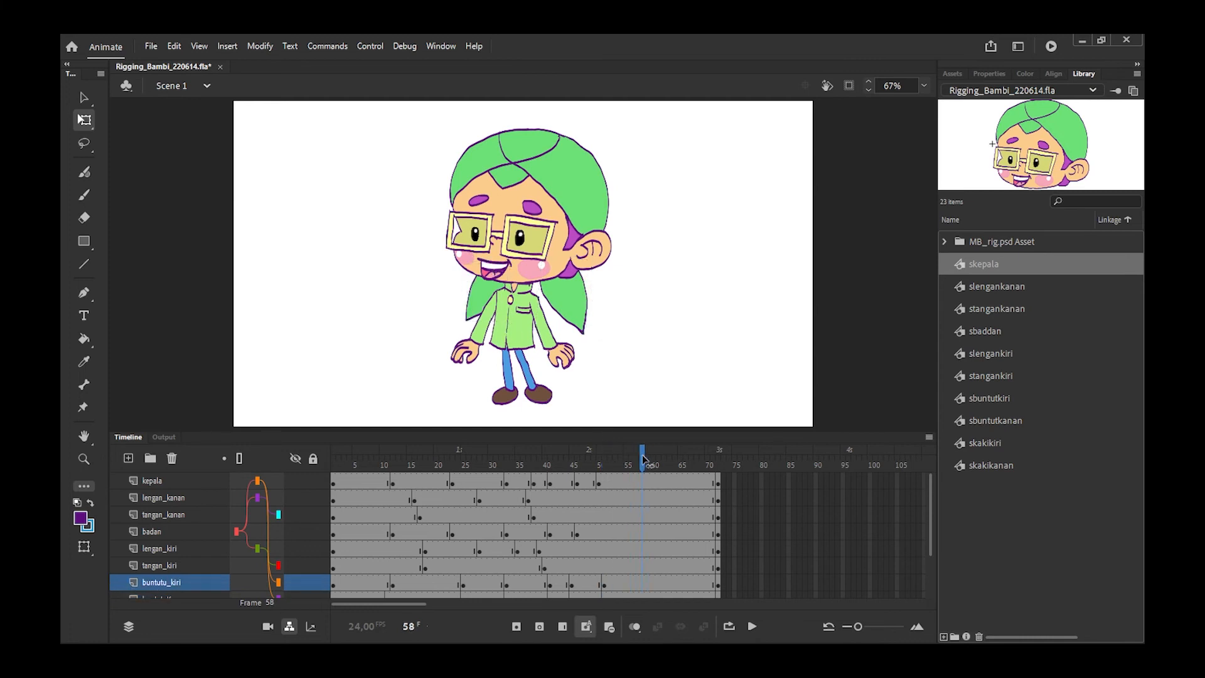
left_click(562, 312)
mouse_move(595, 336)
left_mouse_down()
mouse_move(615, 329)
mouse_move(606, 340)
left_mouse_up()
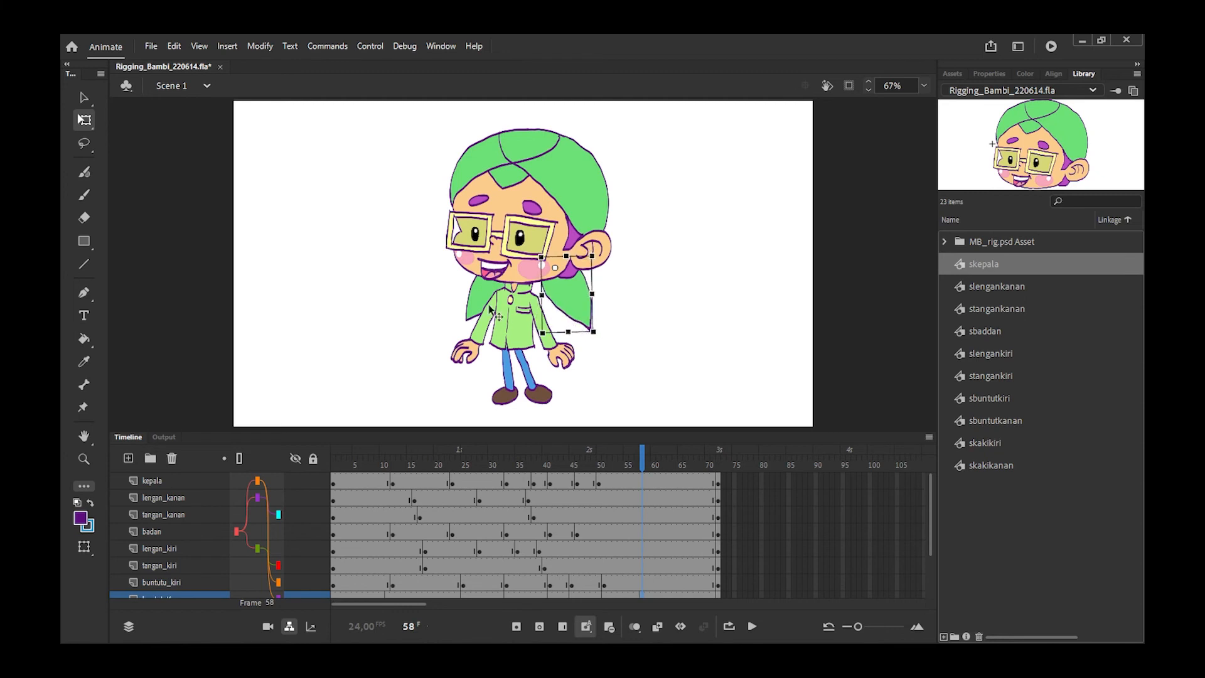
left_click(472, 298)
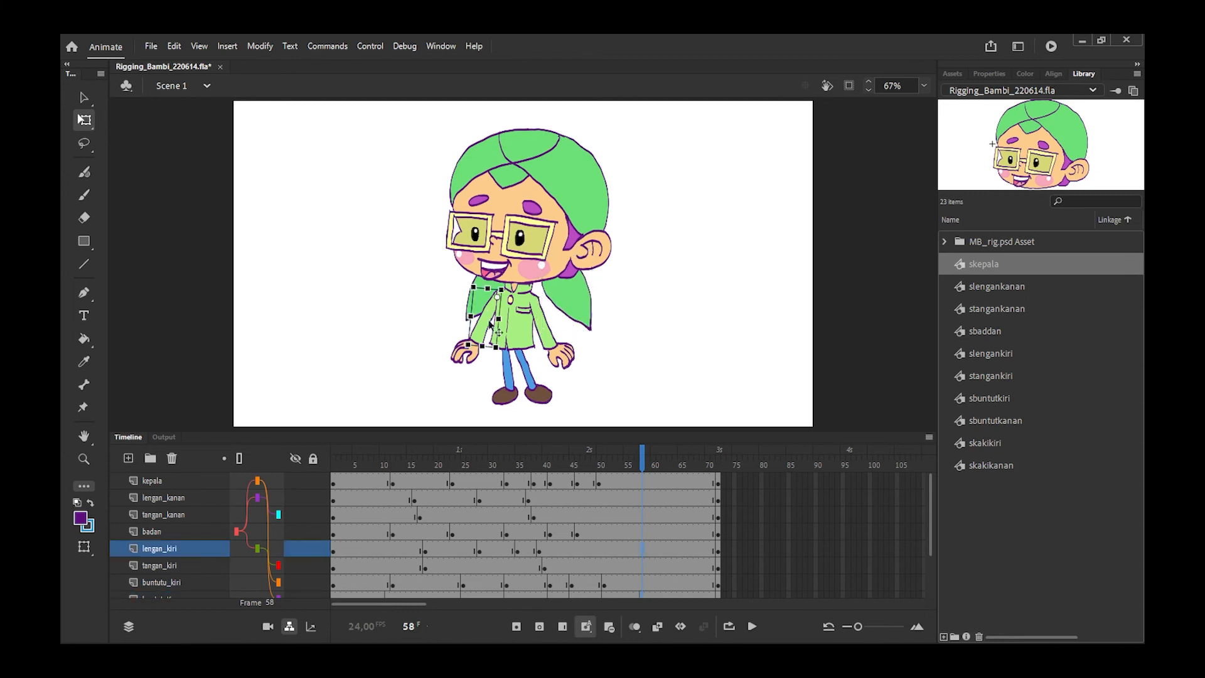
left_click(641, 581)
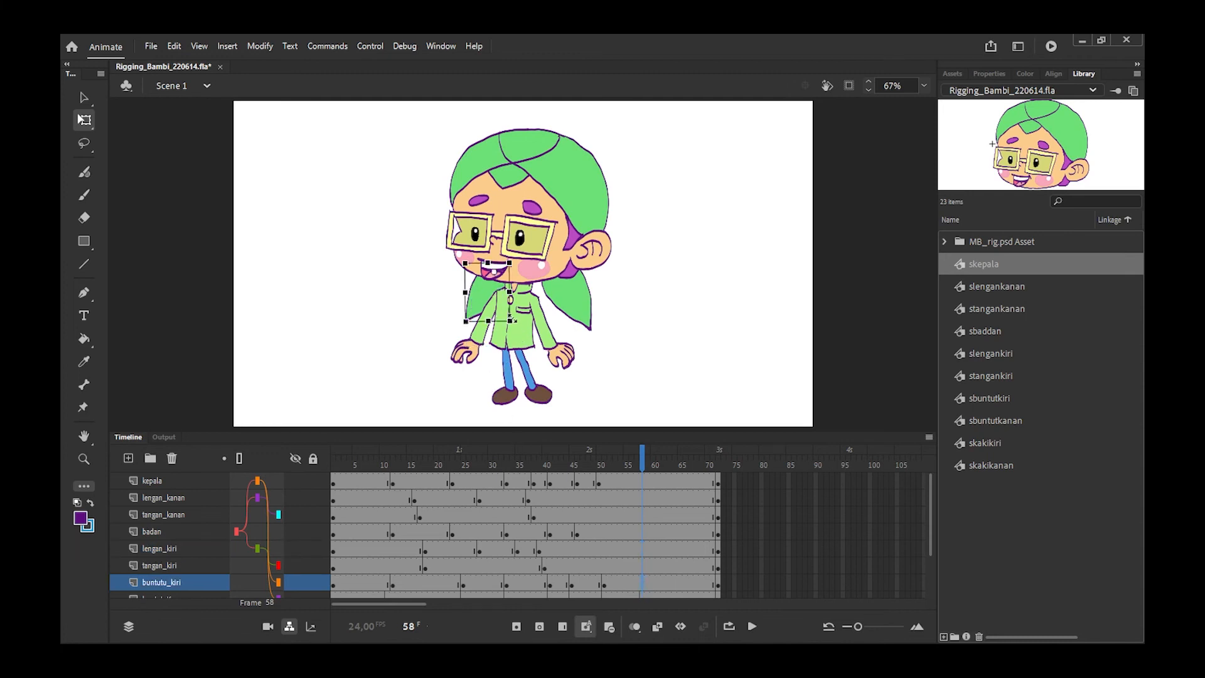
Create classic tweens across frames 1 to 72 on the kepala layer
left_click_drag(627, 464, 314, 565)
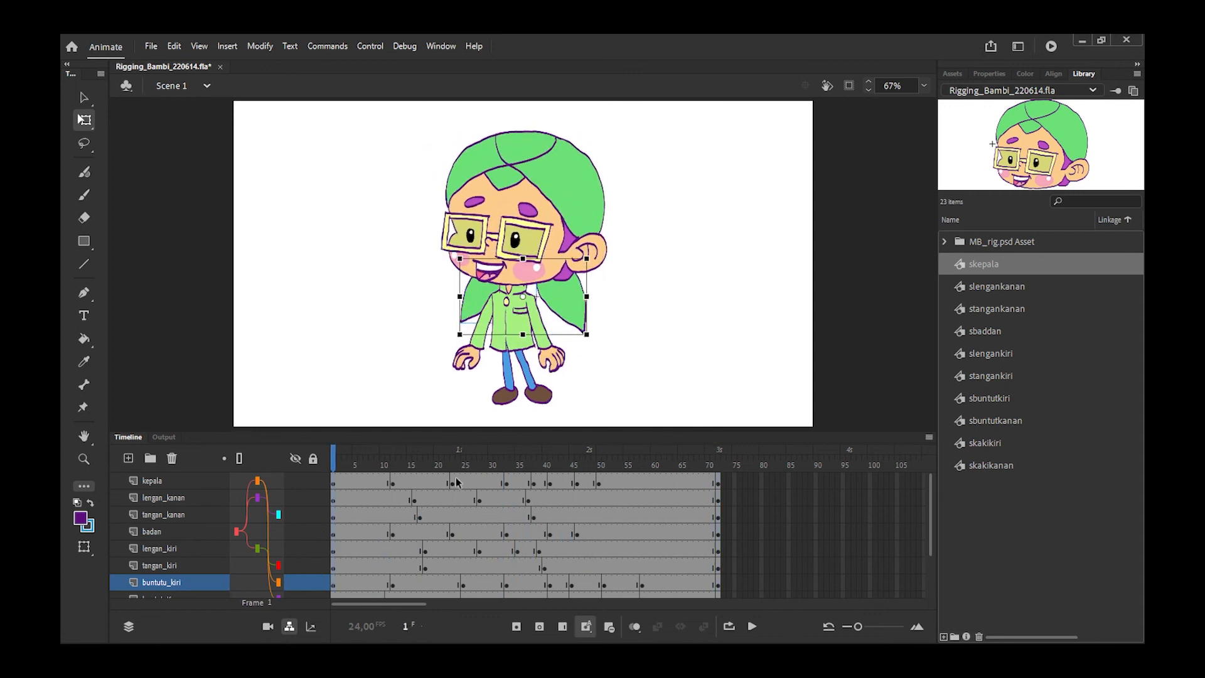
left_click(335, 480)
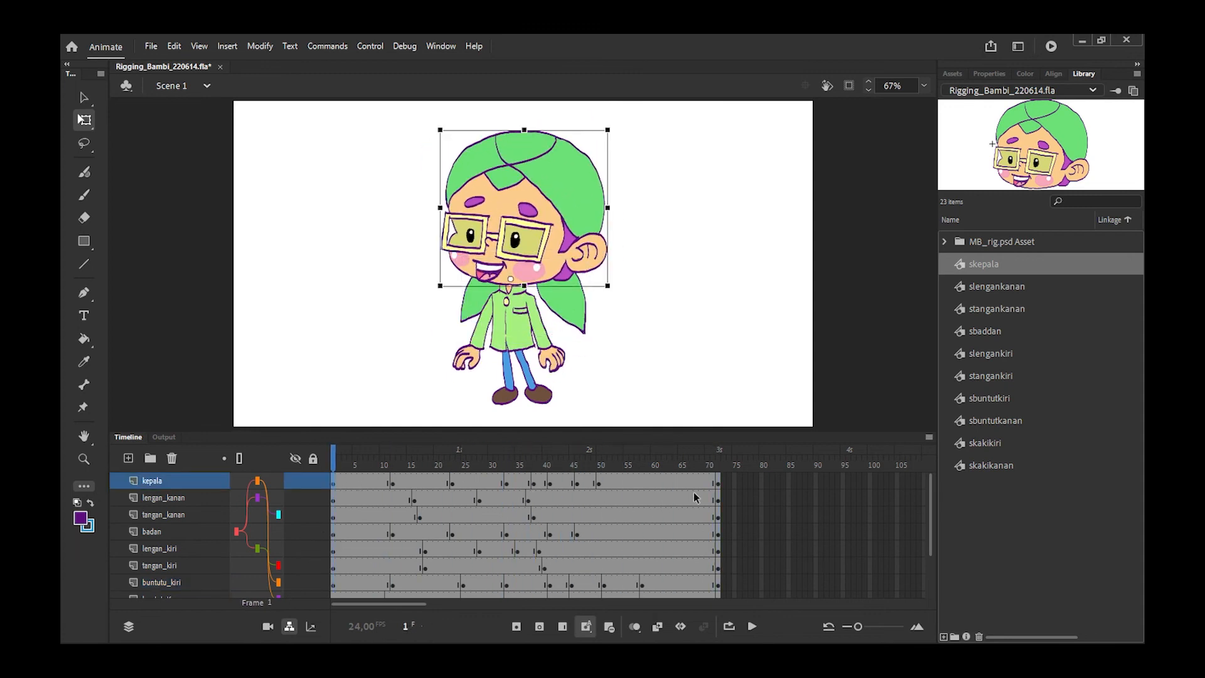
left_click(718, 483, "shift")
left_click(257, 46)
mouse_move(227, 46)
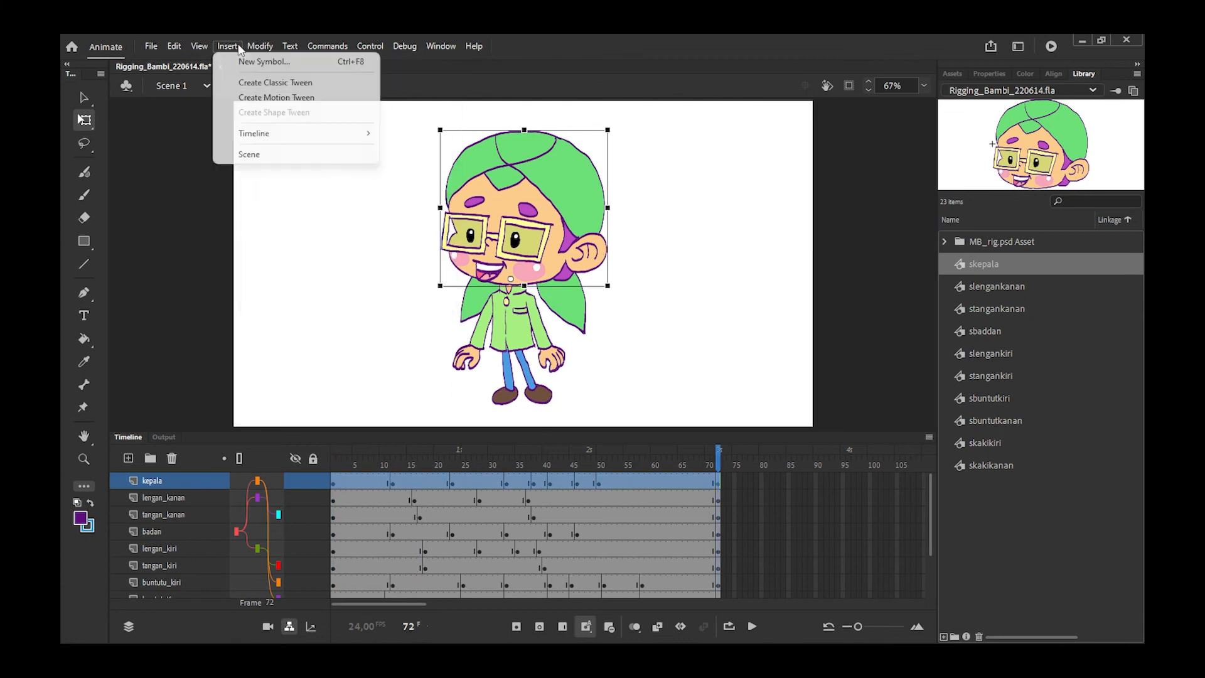
left_click(252, 84)
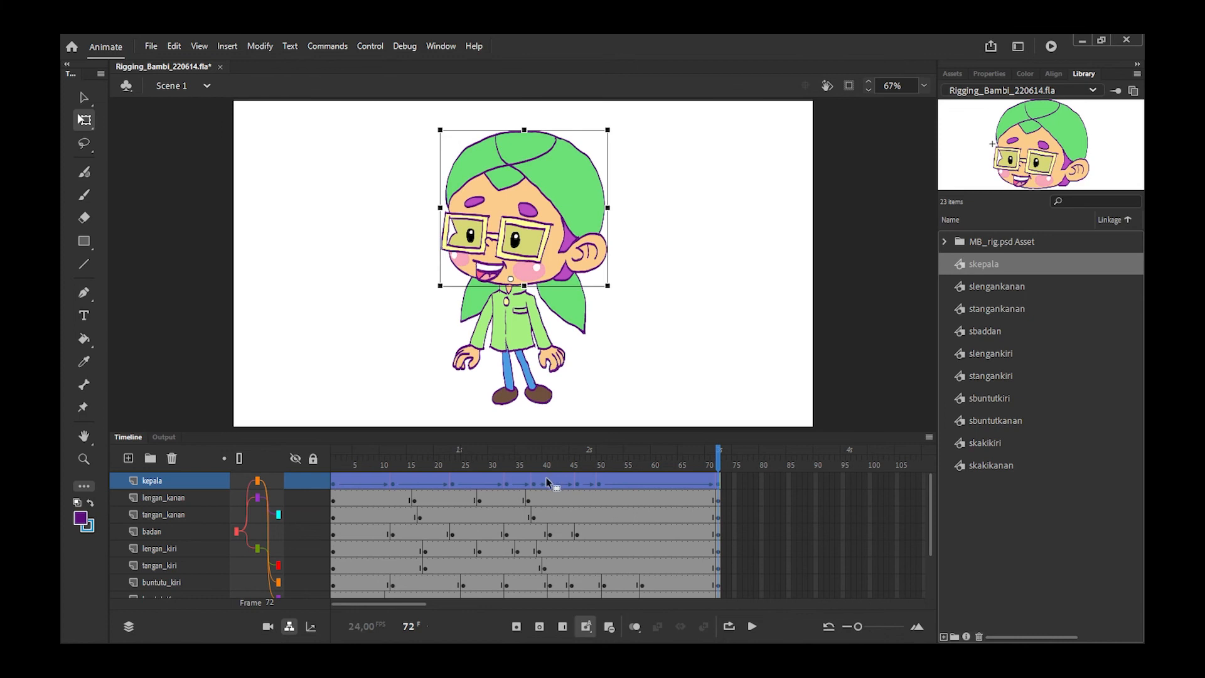
Create classic tweens across frames 1 to 72 on the lengan_kanan and tangan_kanan layers
left_click(333, 502)
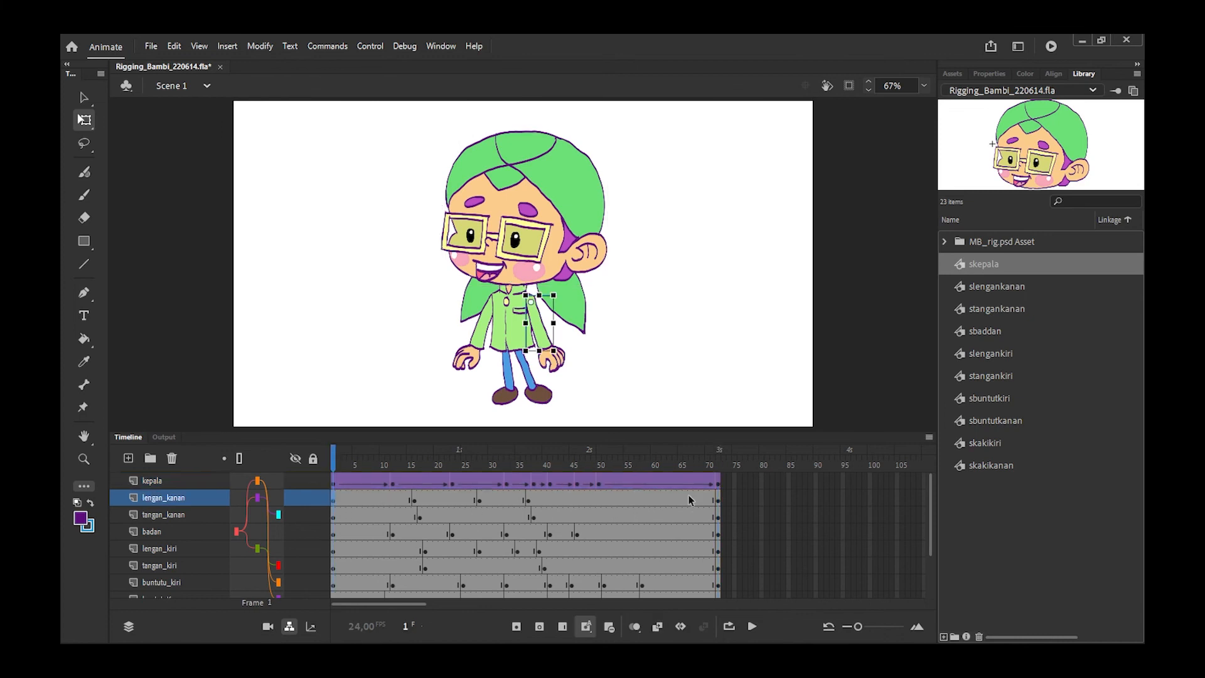
left_click(719, 500, "shift")
left_click(228, 46)
left_click(251, 84)
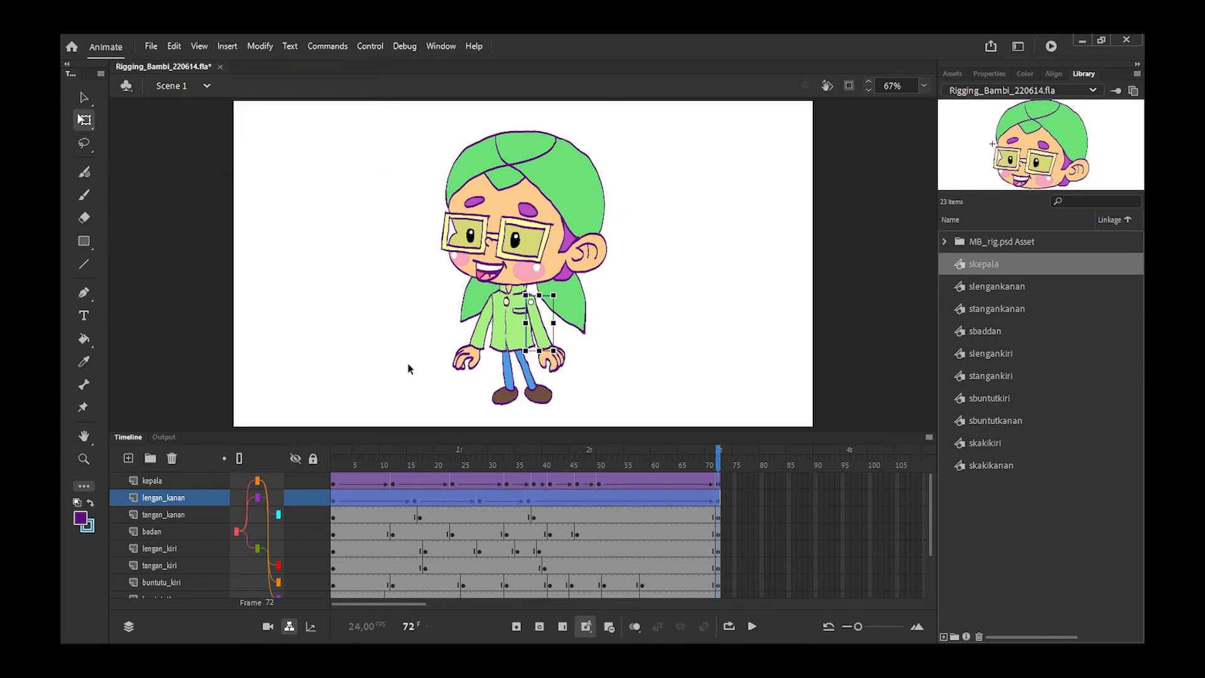
left_click(333, 518)
left_click(719, 518, "shift")
left_click(259, 46)
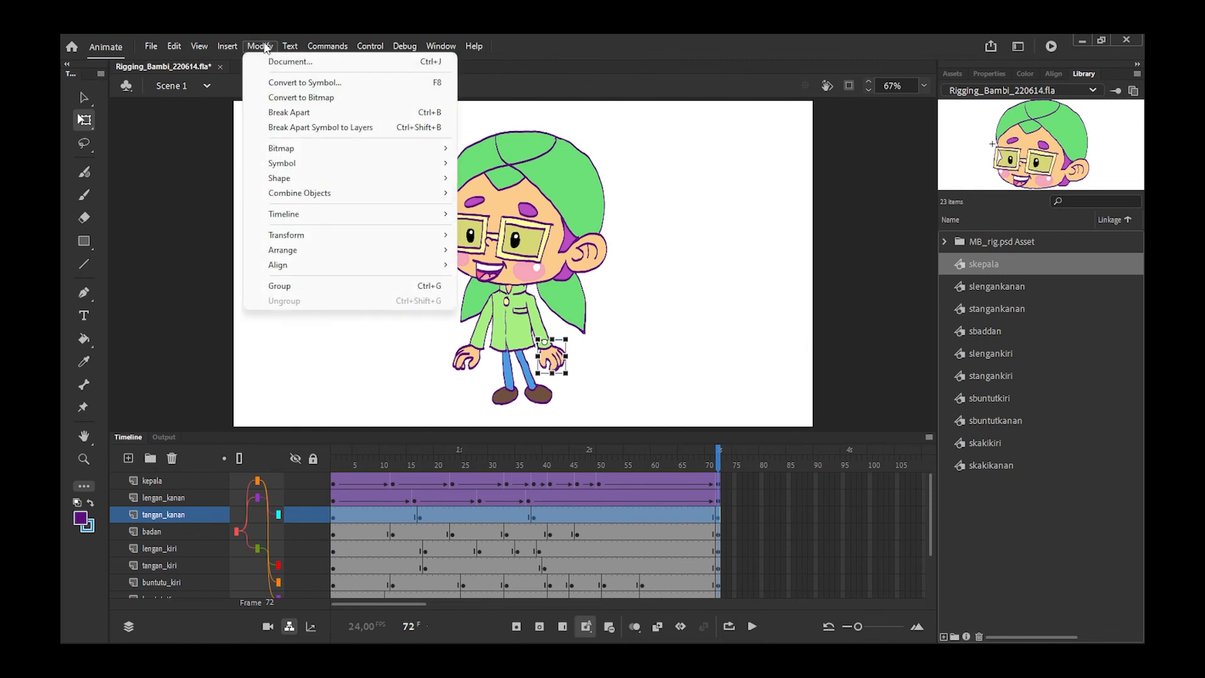
left_click(248, 82)
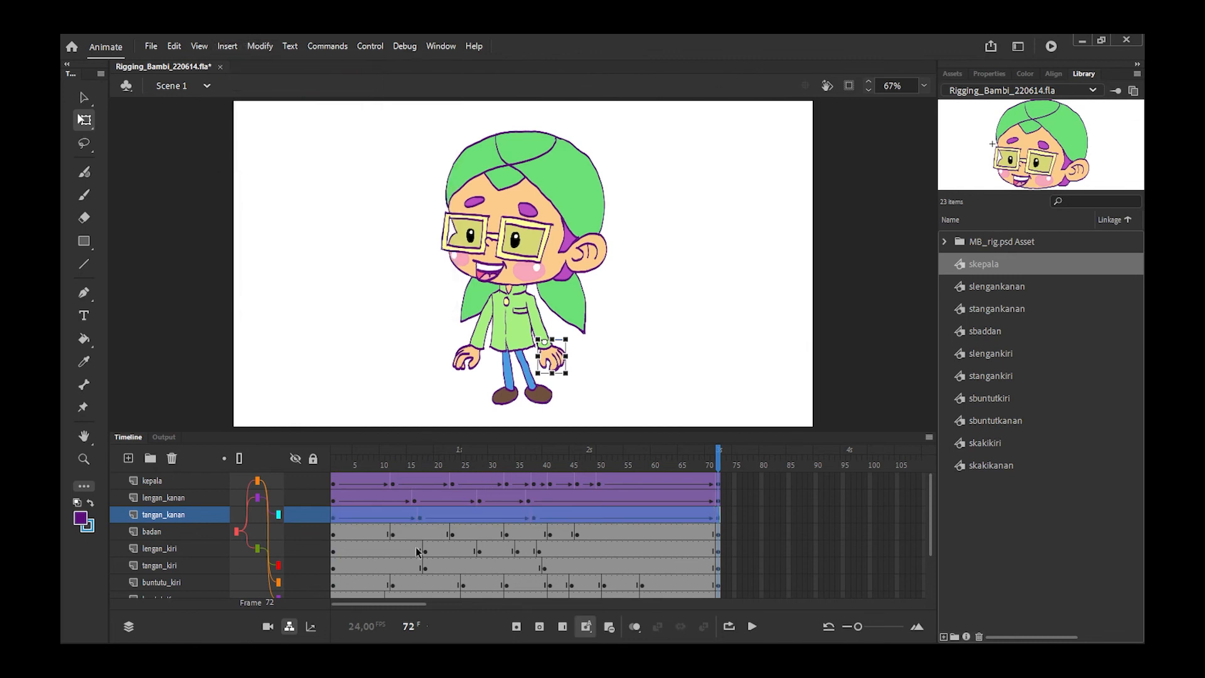
Create classic tweens across frames 1 to 72 on the badan layer
left_click(333, 537)
left_click(719, 537)
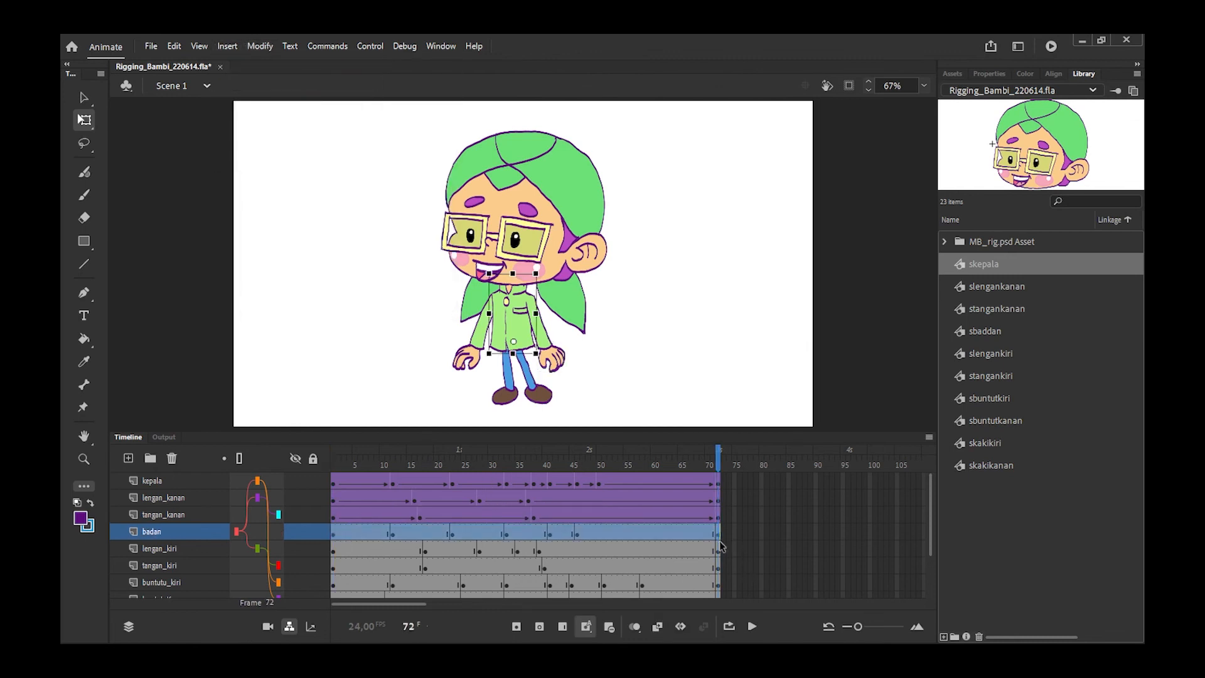
left_click(235, 47)
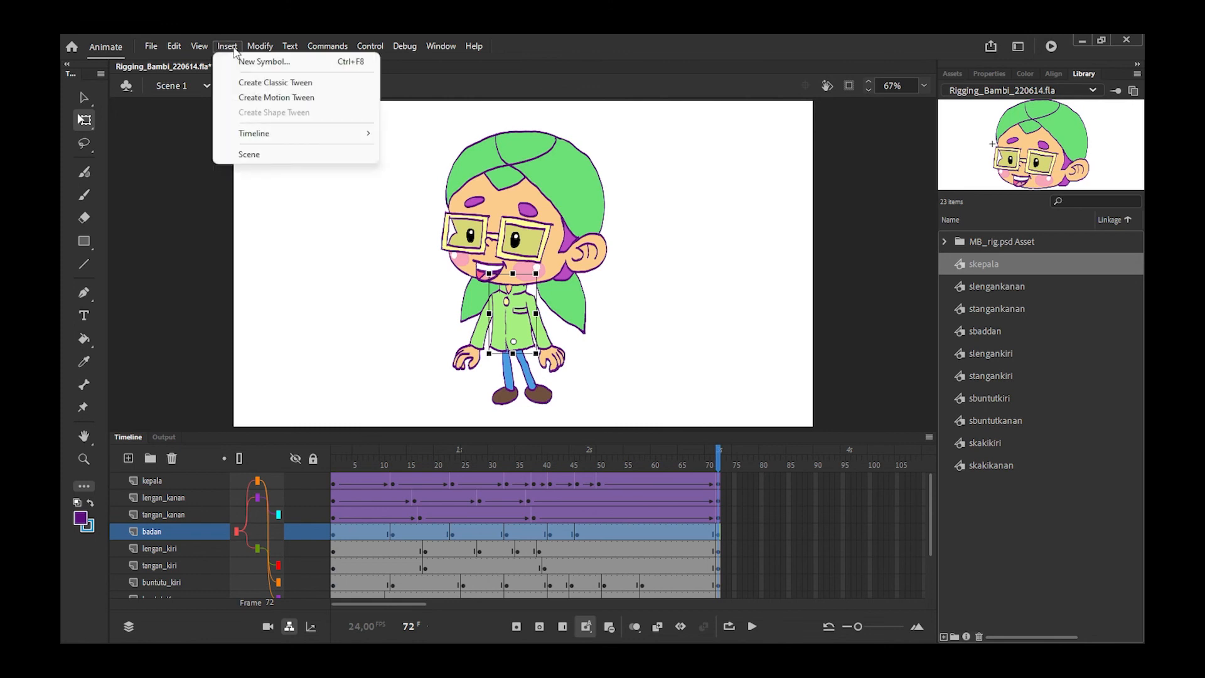
left_click(246, 83)
Create classic tweens across frames 1 to 72 on the lengan_kiri and tangan_kiri layers
left_click(334, 551)
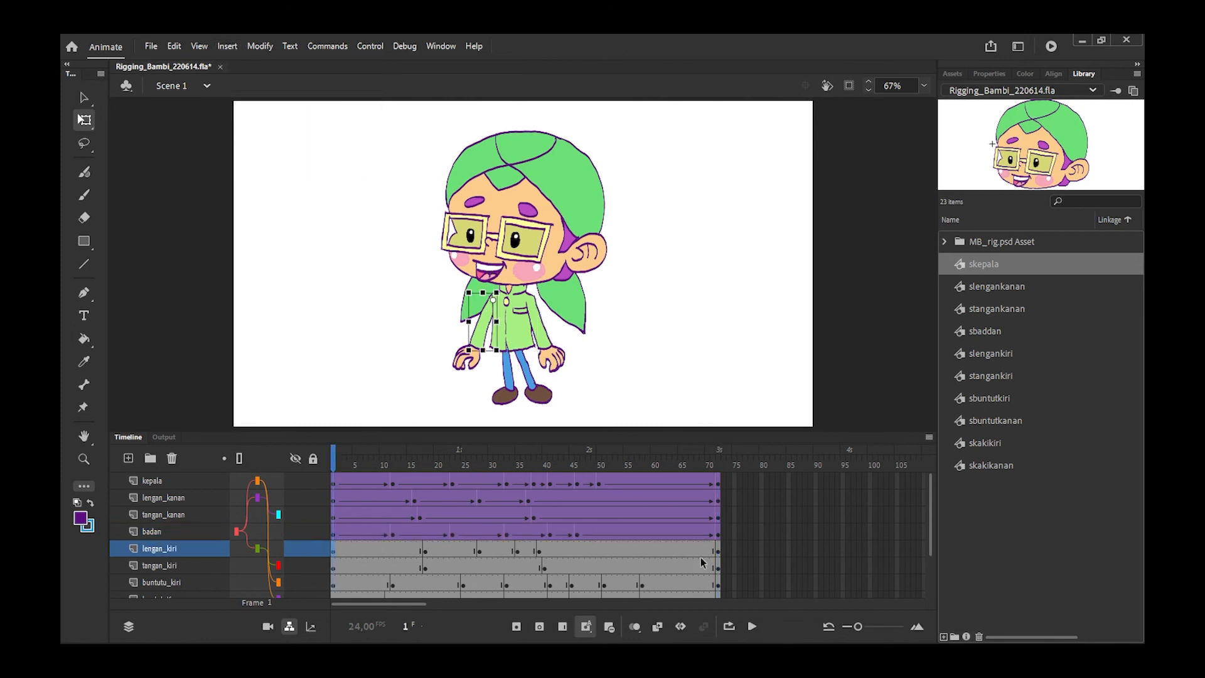
left_click(717, 551)
left_click(232, 49)
left_click(246, 82)
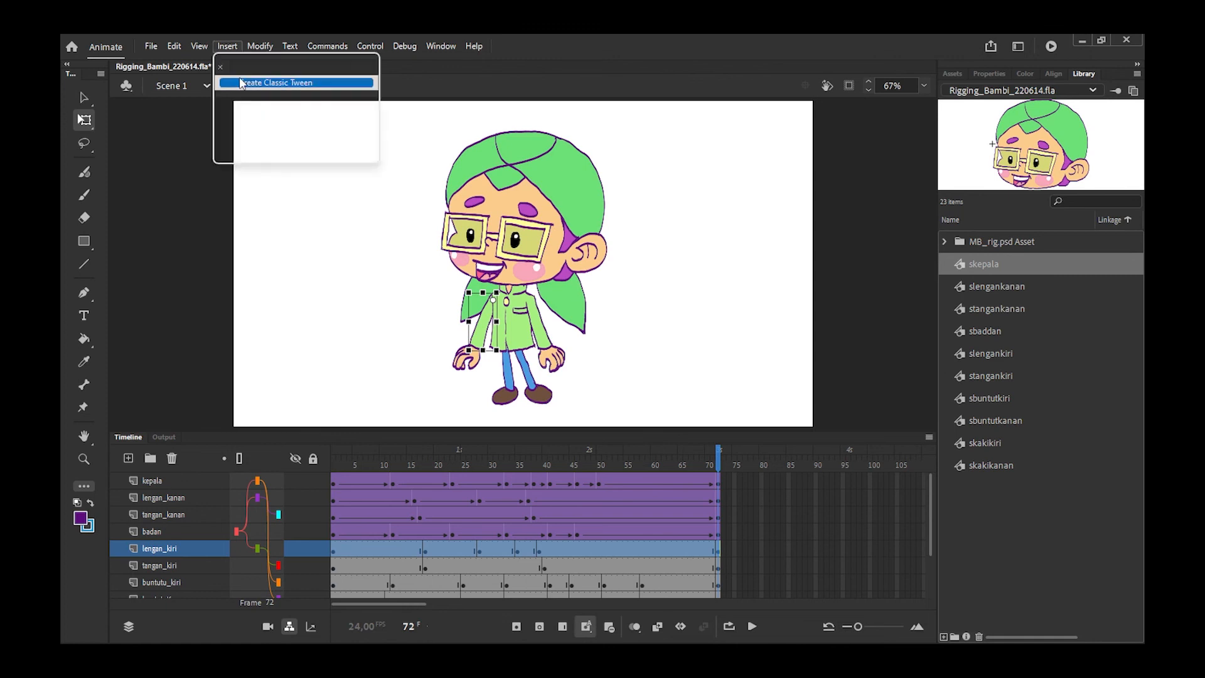
left_click(332, 569)
left_click(719, 569)
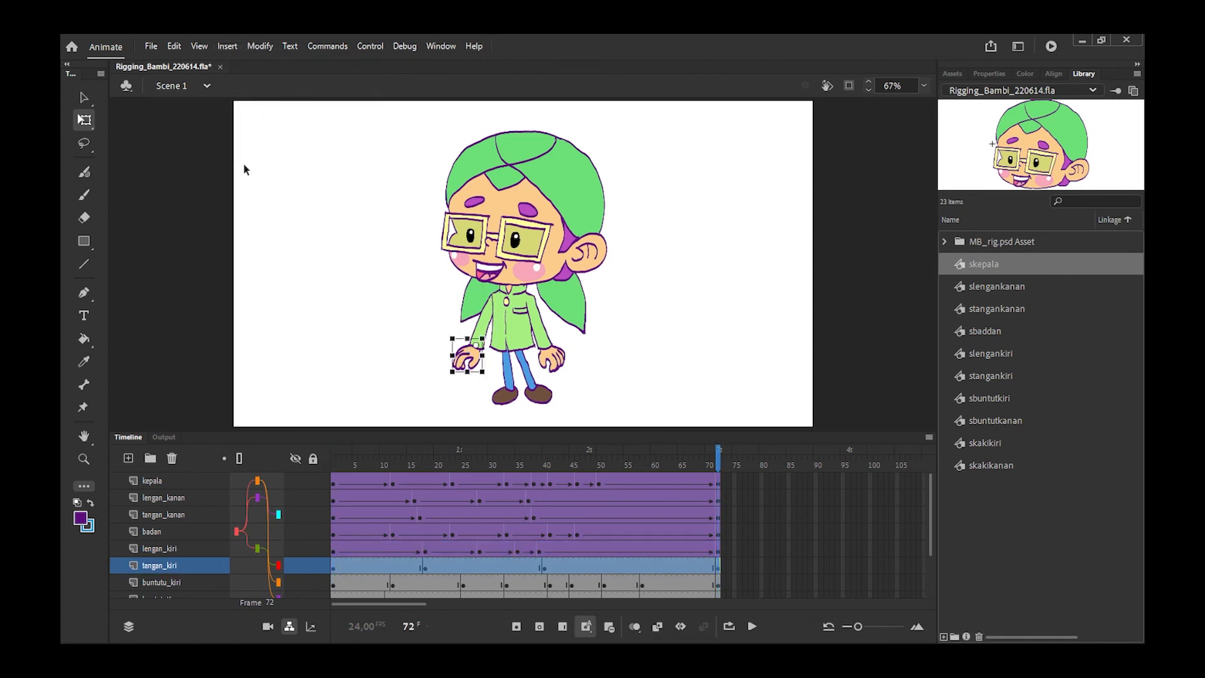
left_click(231, 46)
left_click(251, 81)
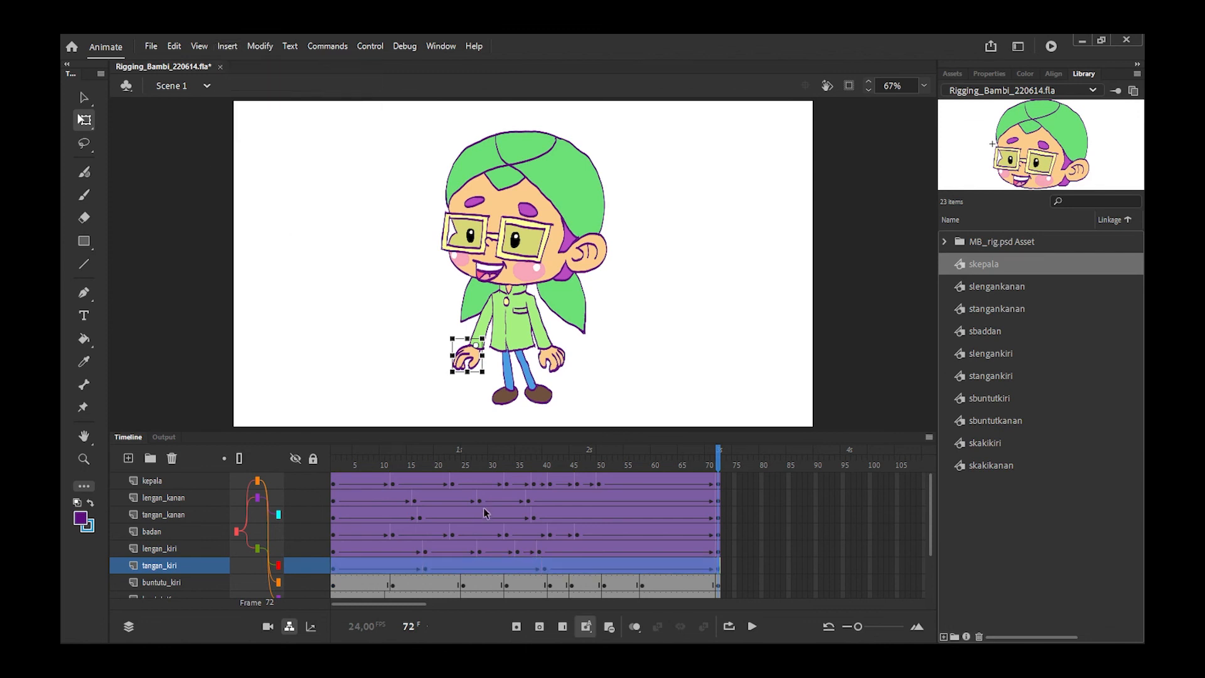
Create classic tweens across frames 1 to 72 on the buntutu_kiri layer
left_click(334, 583)
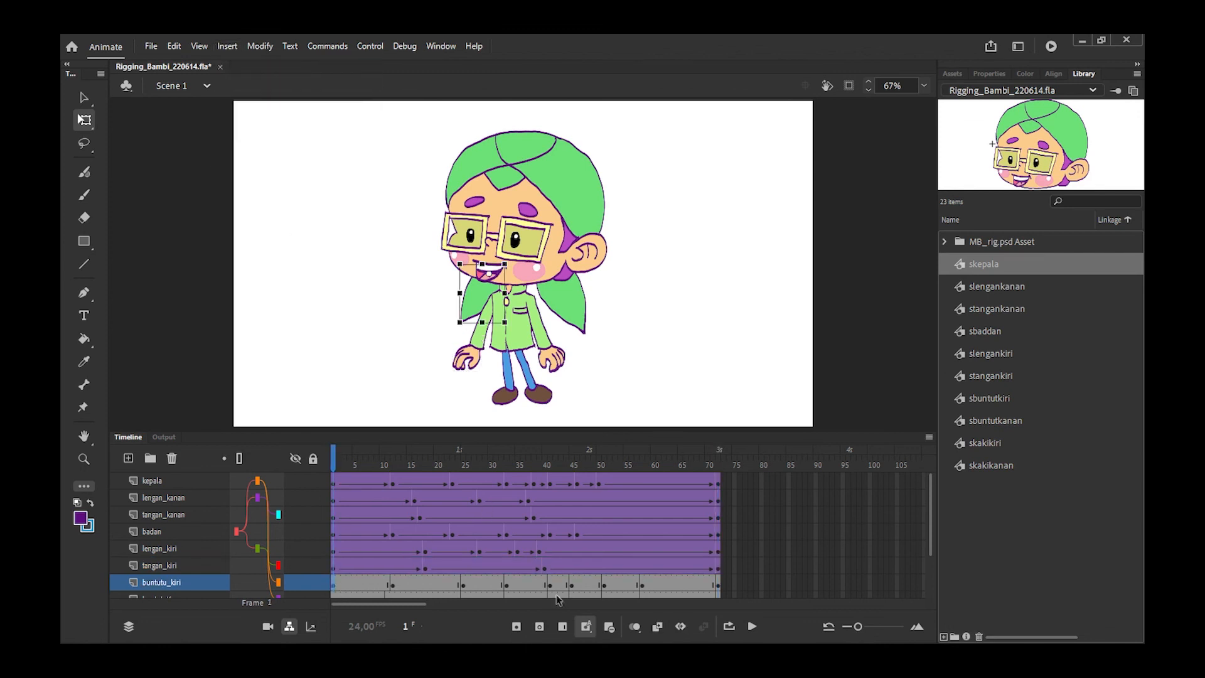
left_click(717, 586)
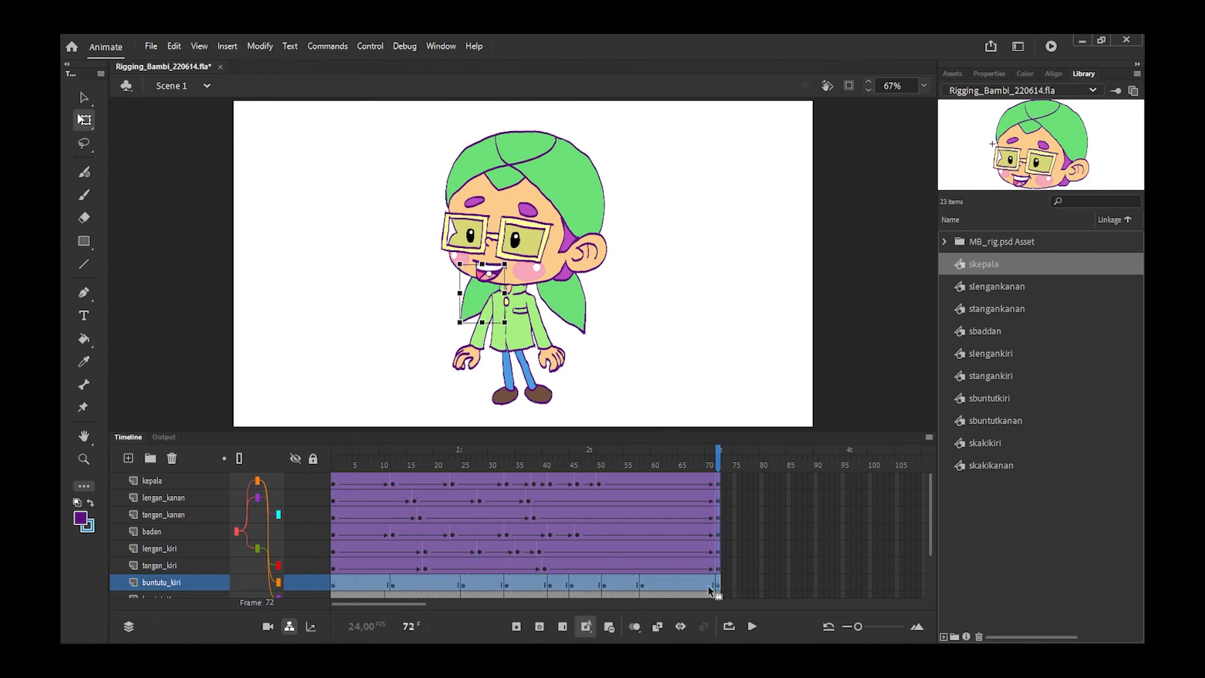
left_click(228, 47)
left_click(257, 81)
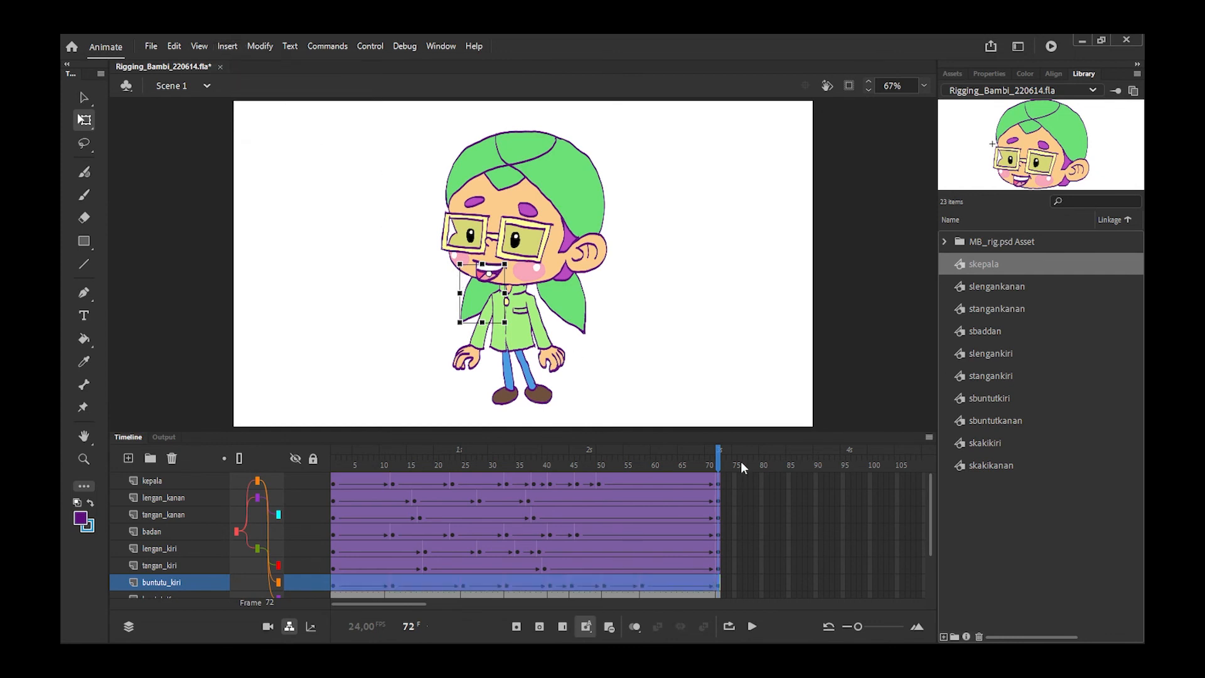
Play back the animation on the stage and test the movie in Animate, closing the SWF preview when done
key("Return")
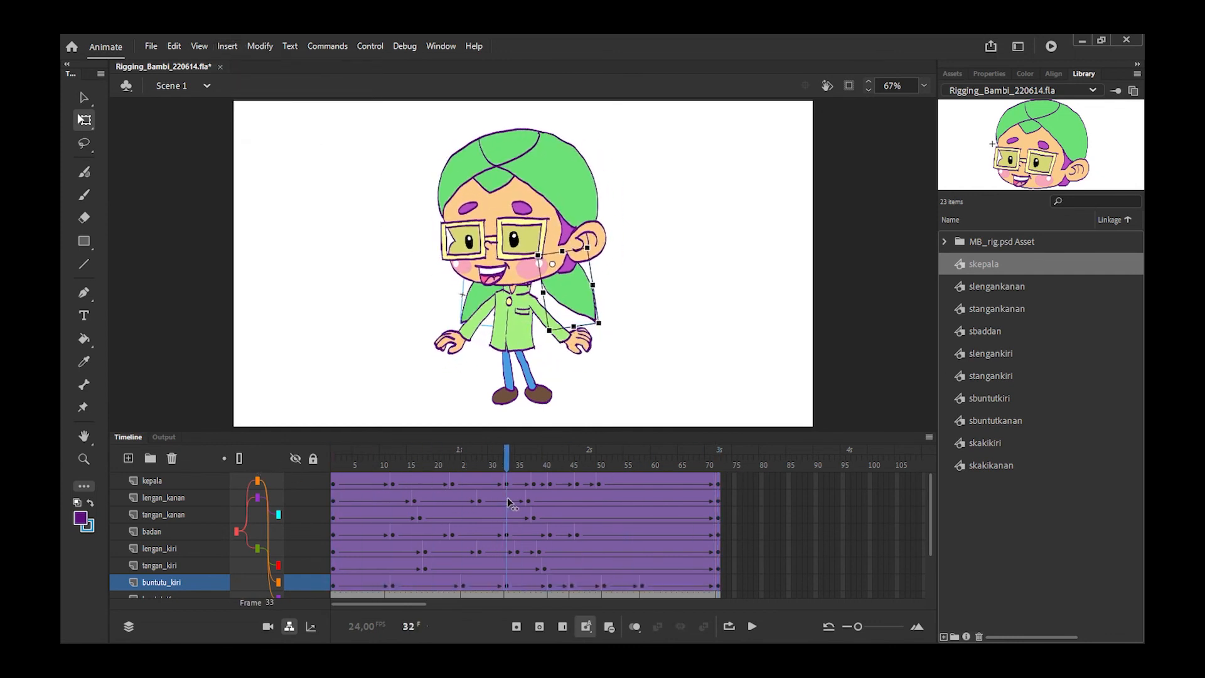
left_click(753, 626)
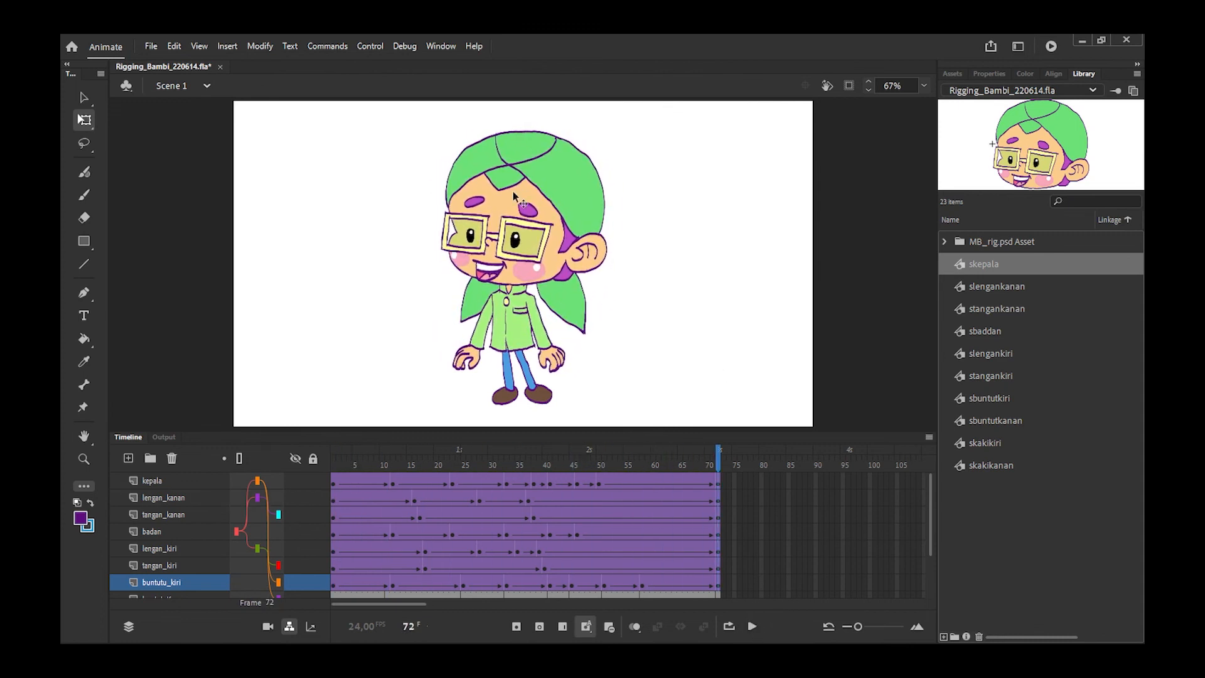
left_click(369, 48)
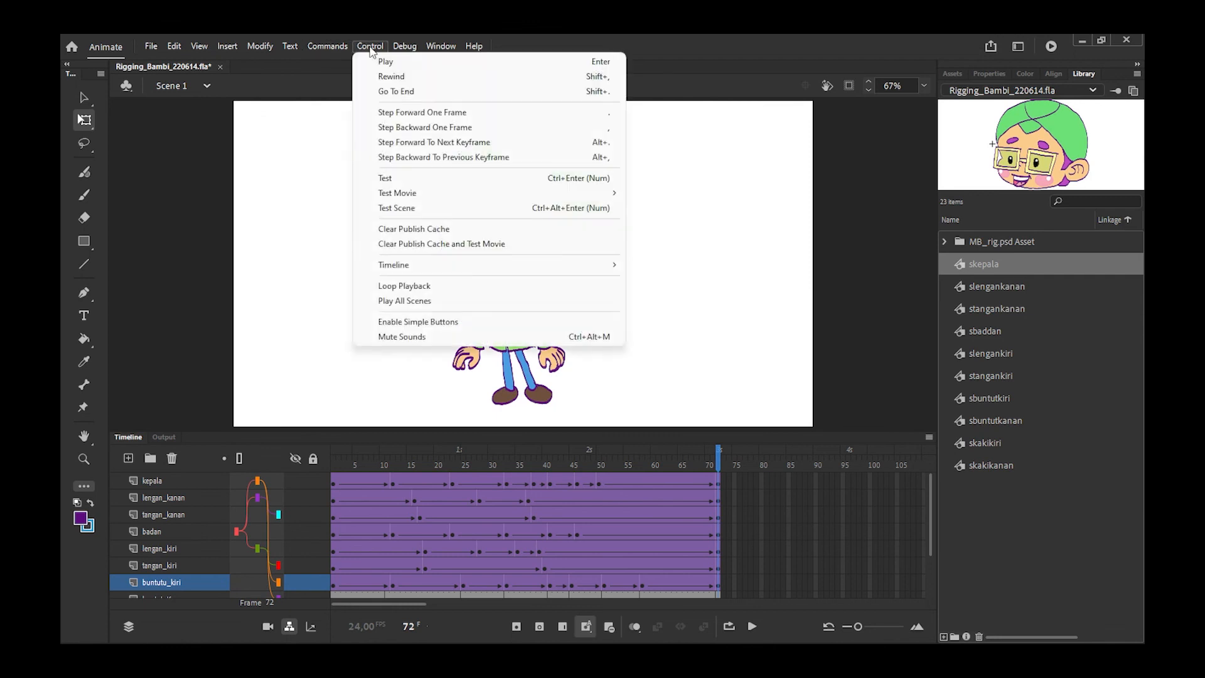
mouse_move(415, 195)
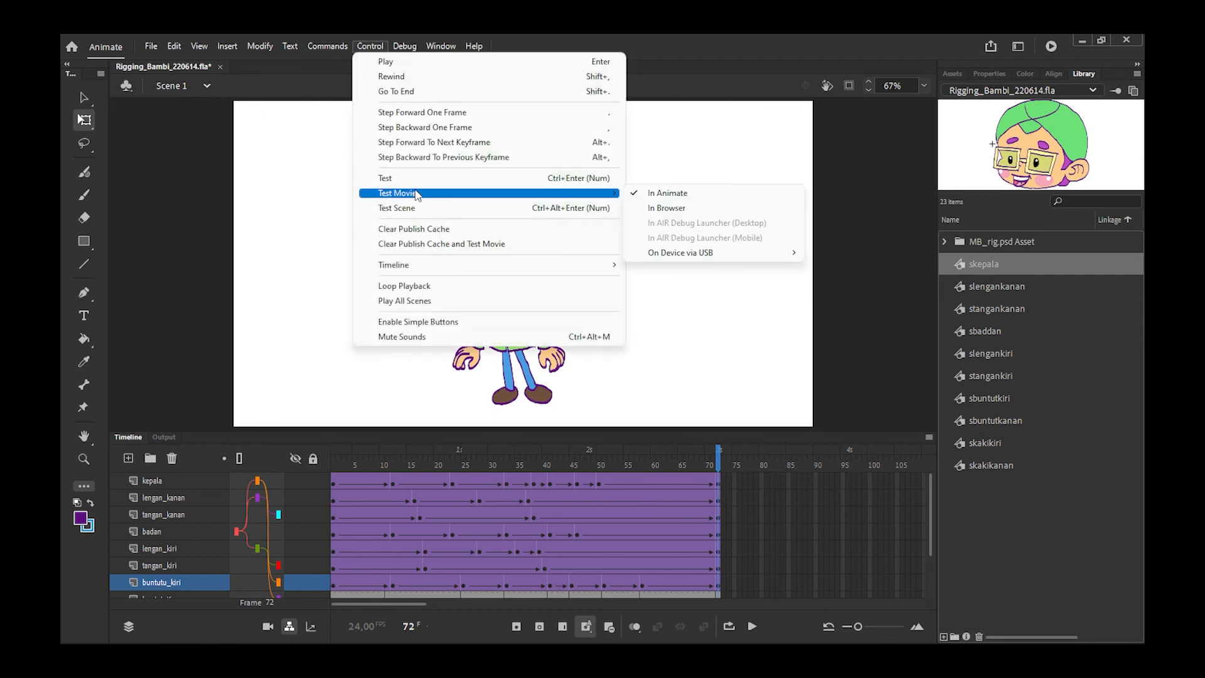
left_click(667, 192)
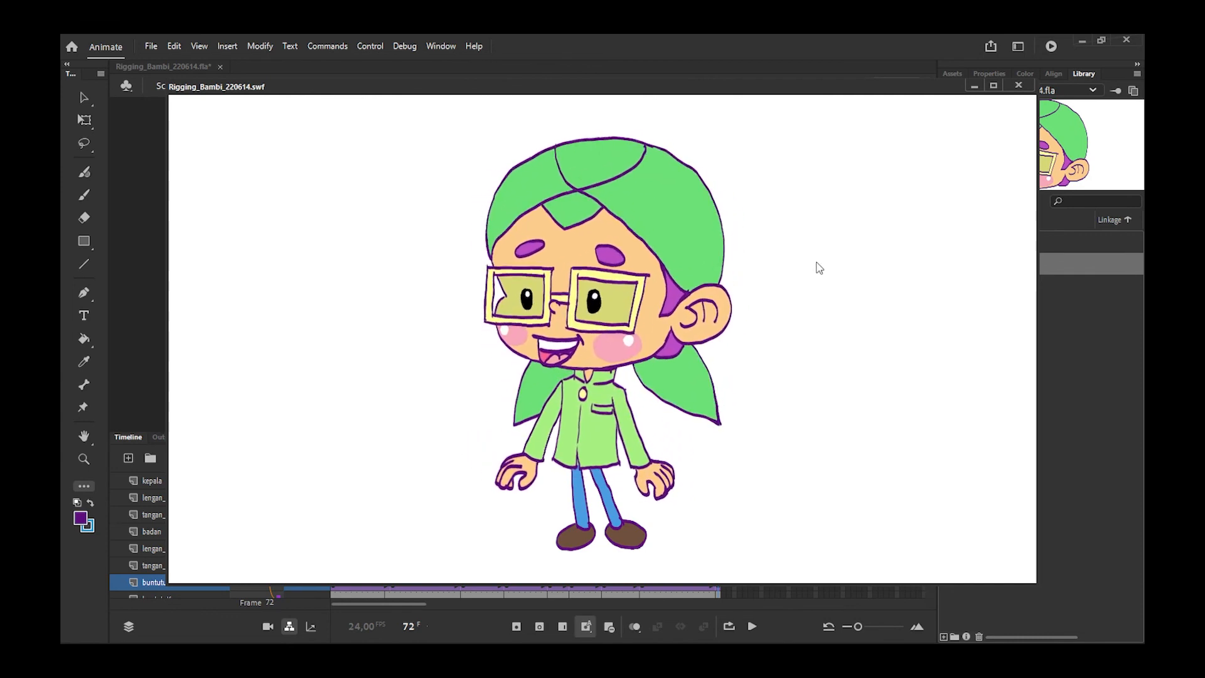
left_click(1021, 90)
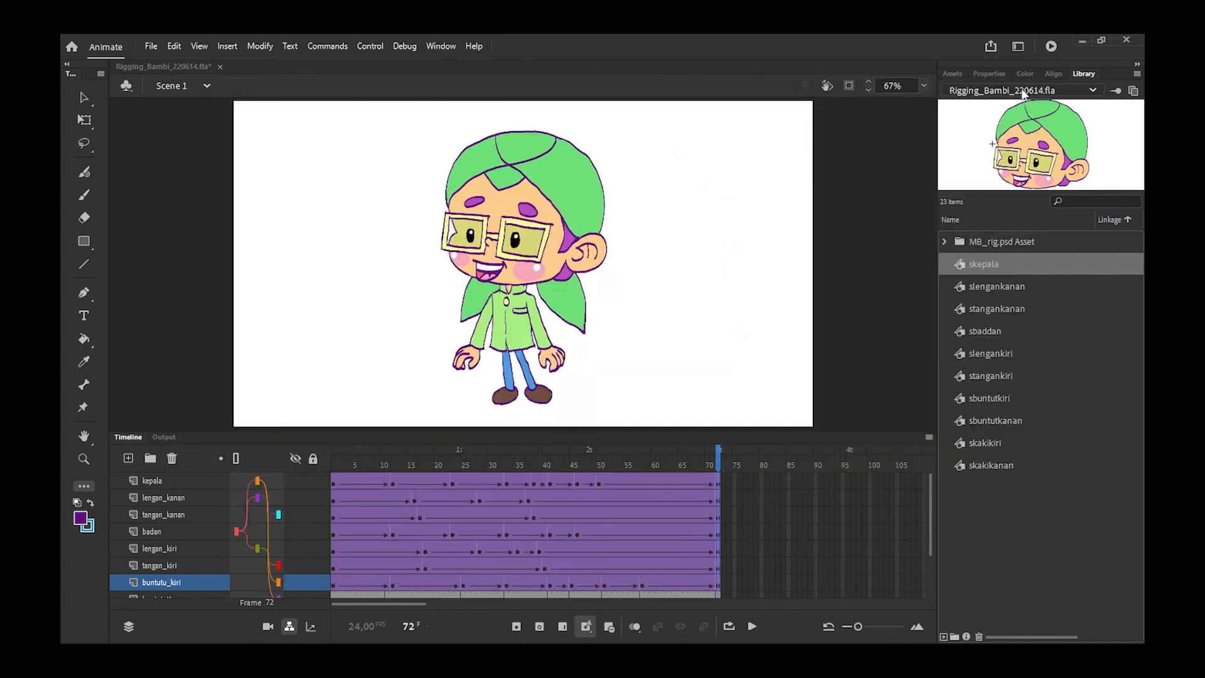
Save the Rigging_Bambi_220614.fla document
left_click(144, 44)
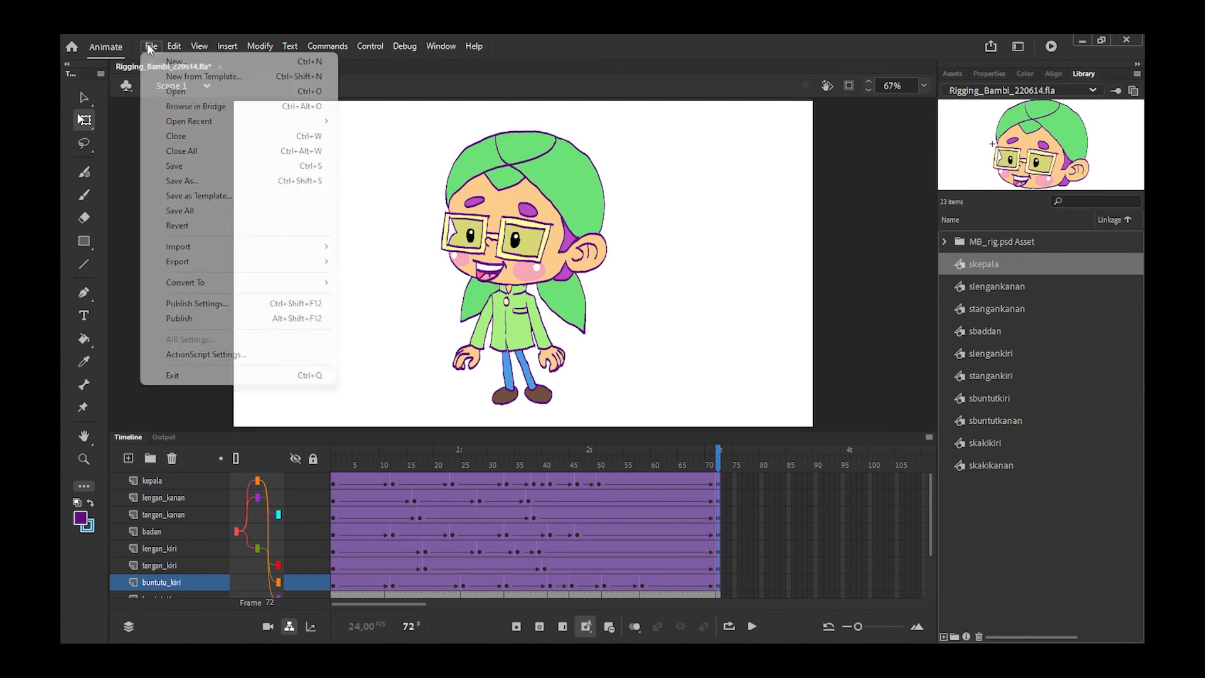
left_click(191, 171)
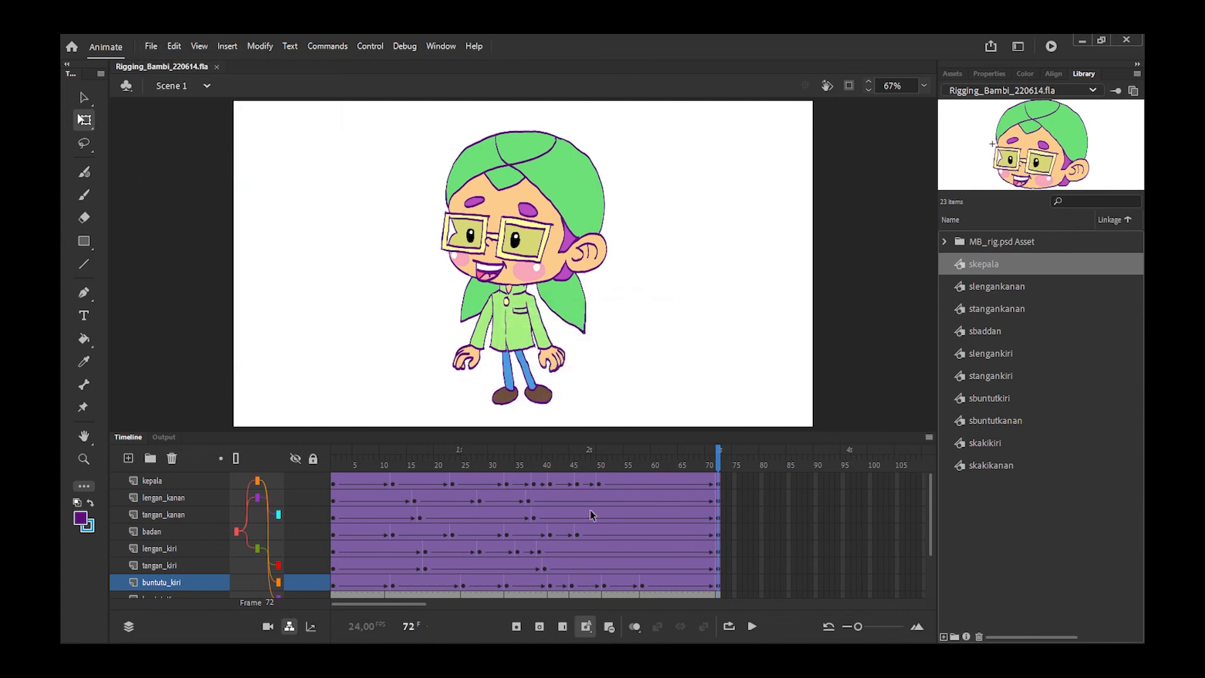